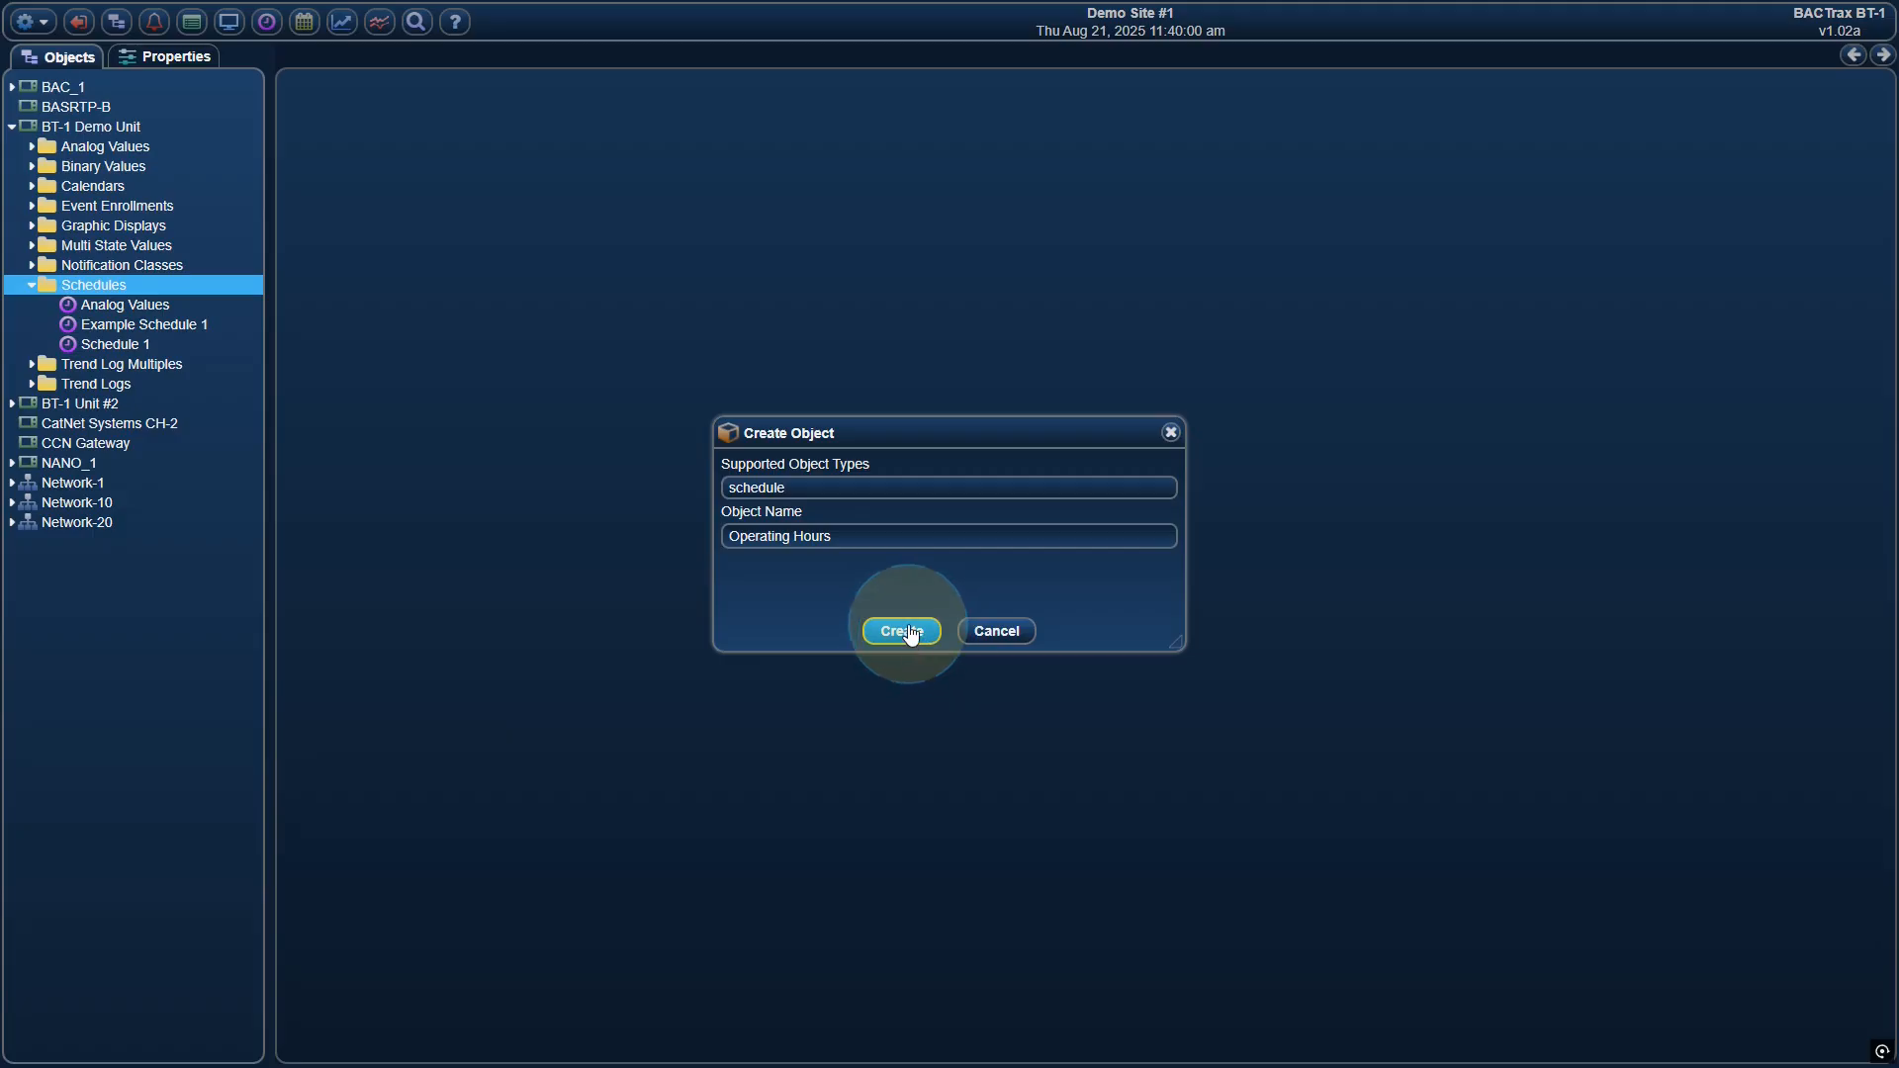
Create a schedule object named Operating Hours in BT-1 Demo Unit and open it
left_click(949, 590)
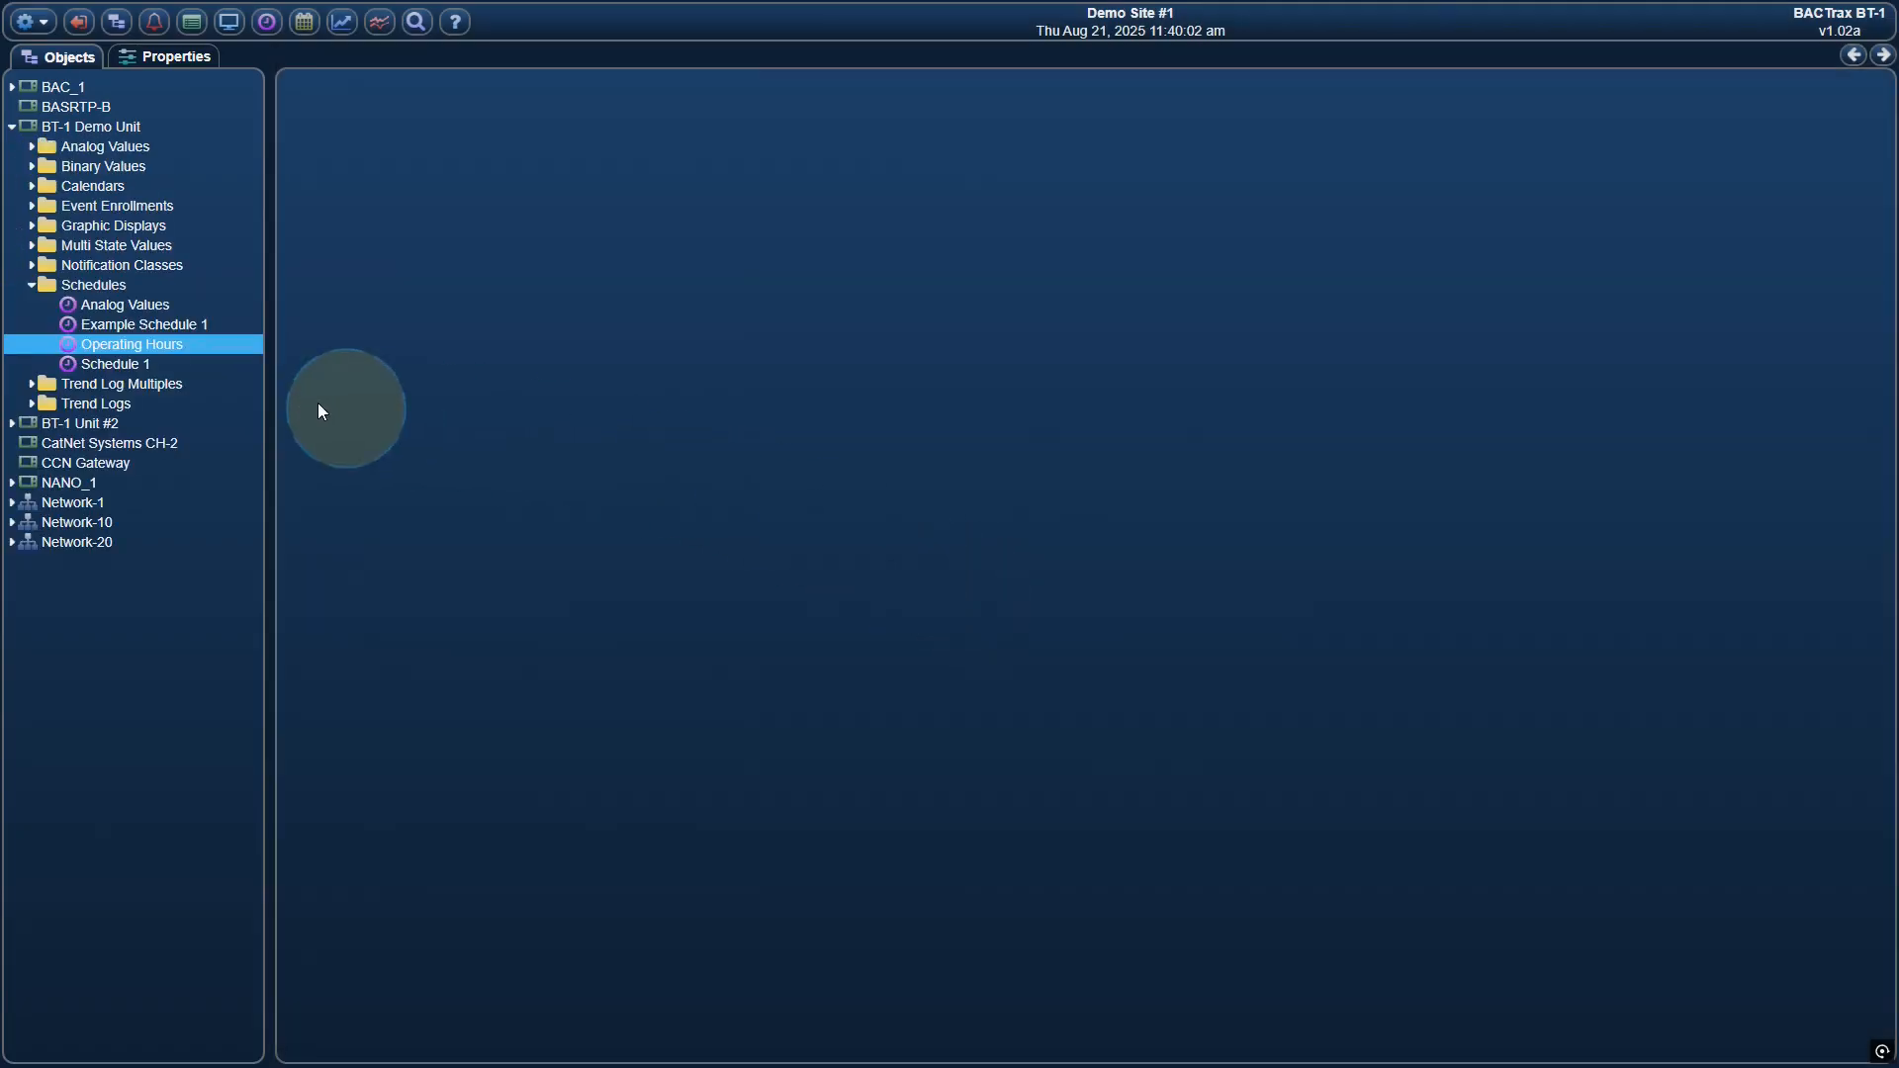
left_click(145, 346)
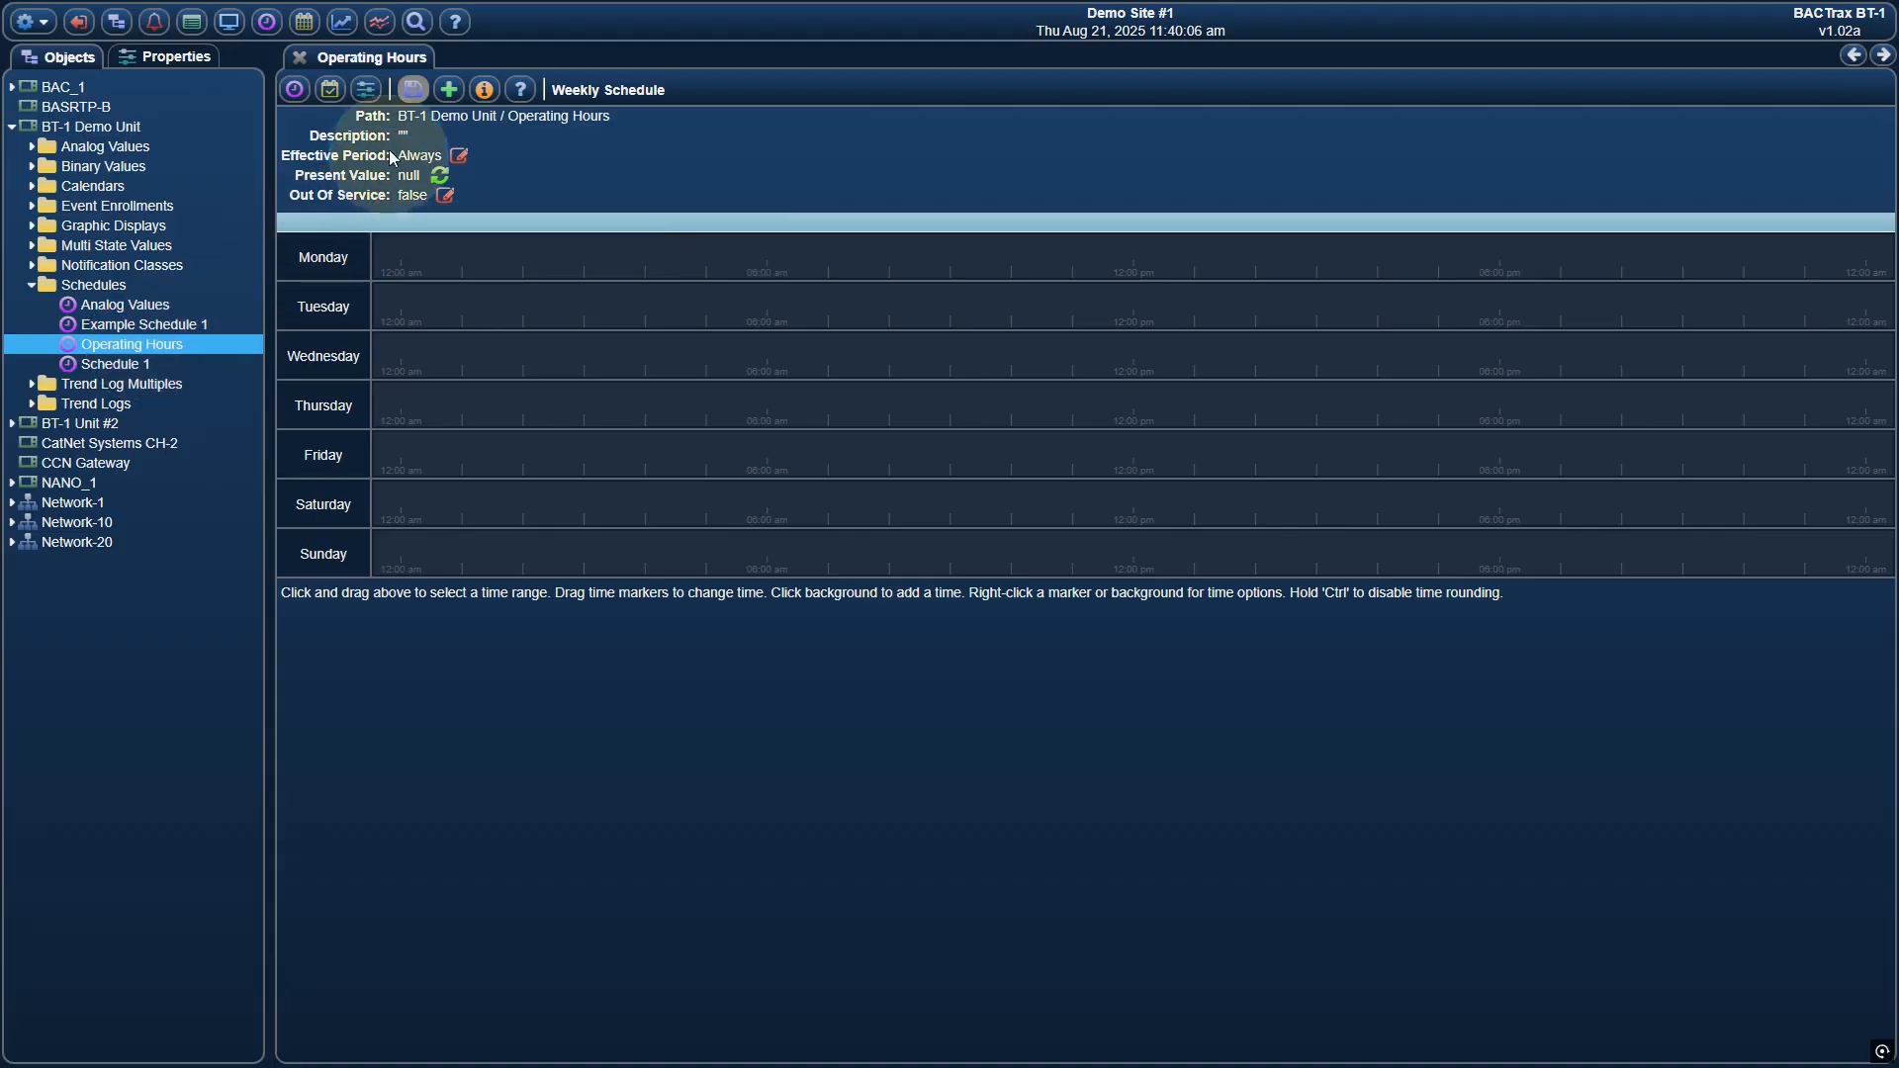
Add the Setpoint and Second Floor Setpoint analog values to the properties controlled by the Operating Hours schedule
left_click(367, 91)
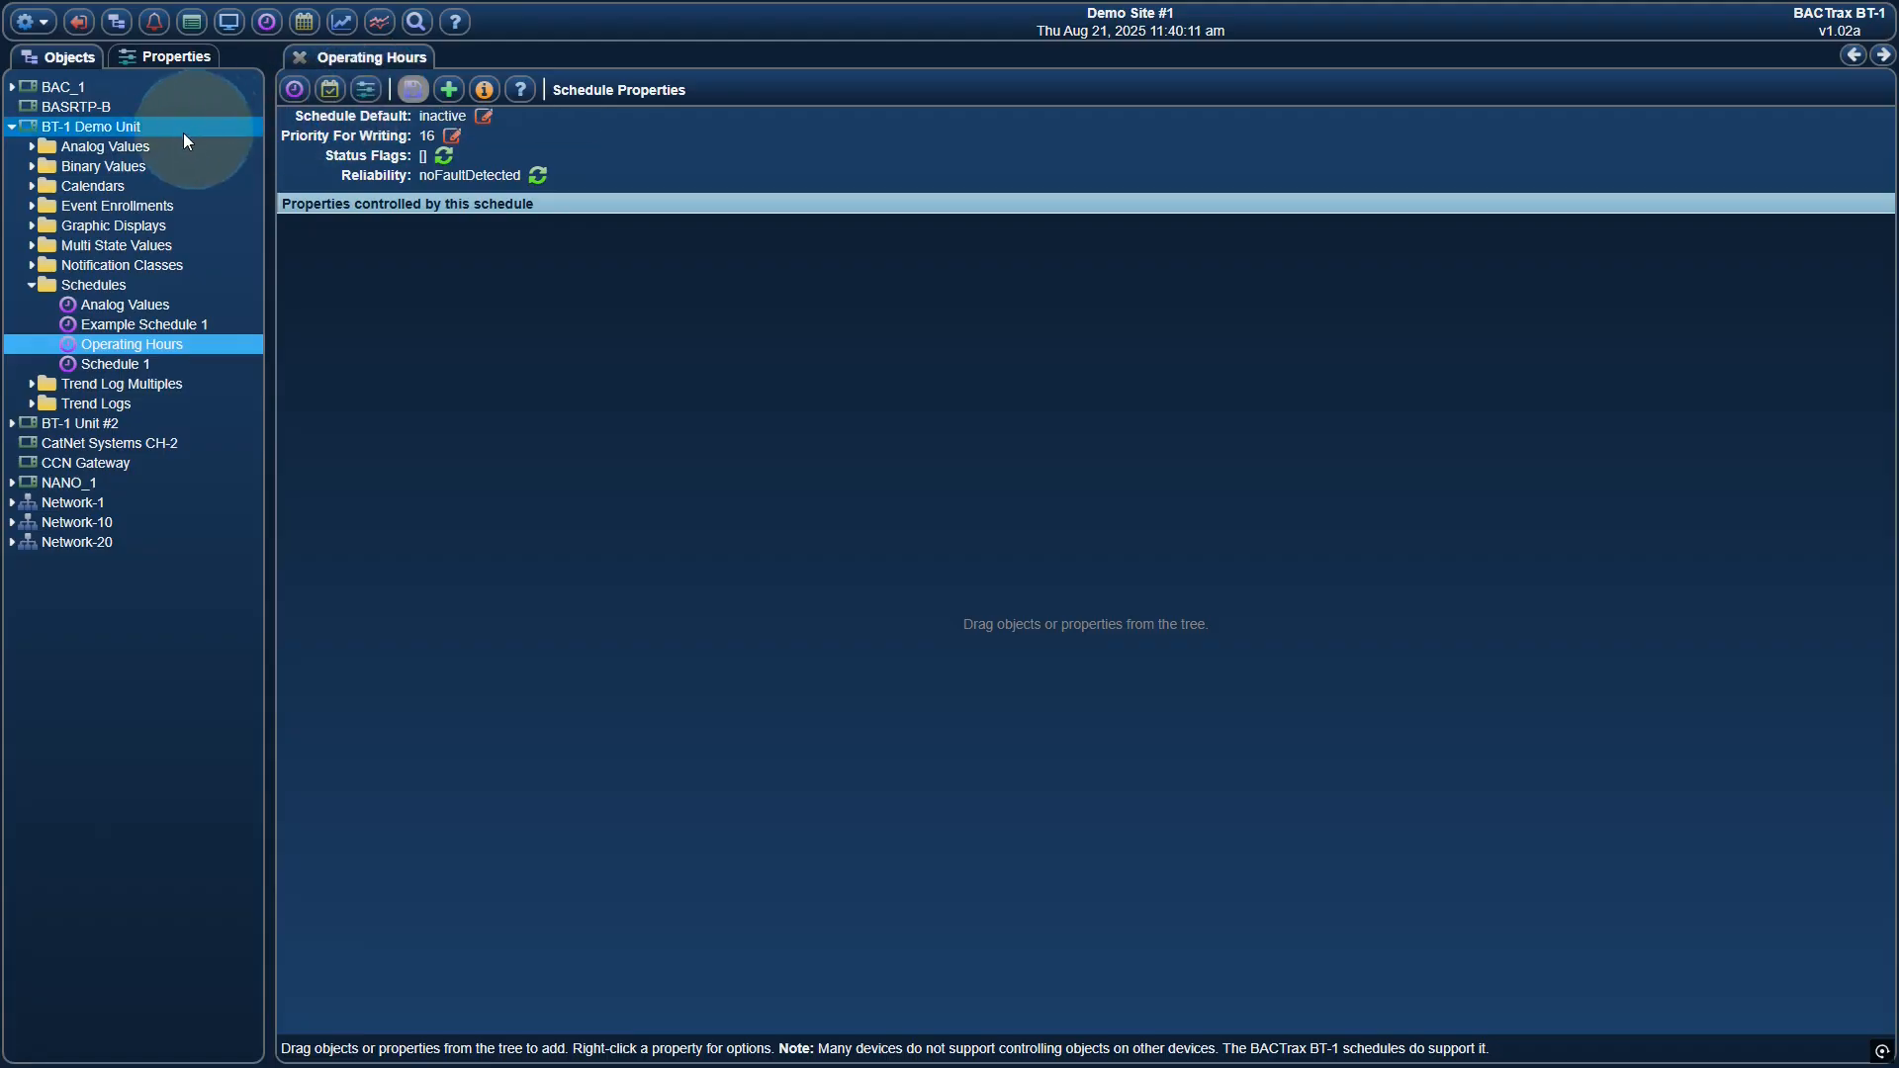
left_click(142, 146)
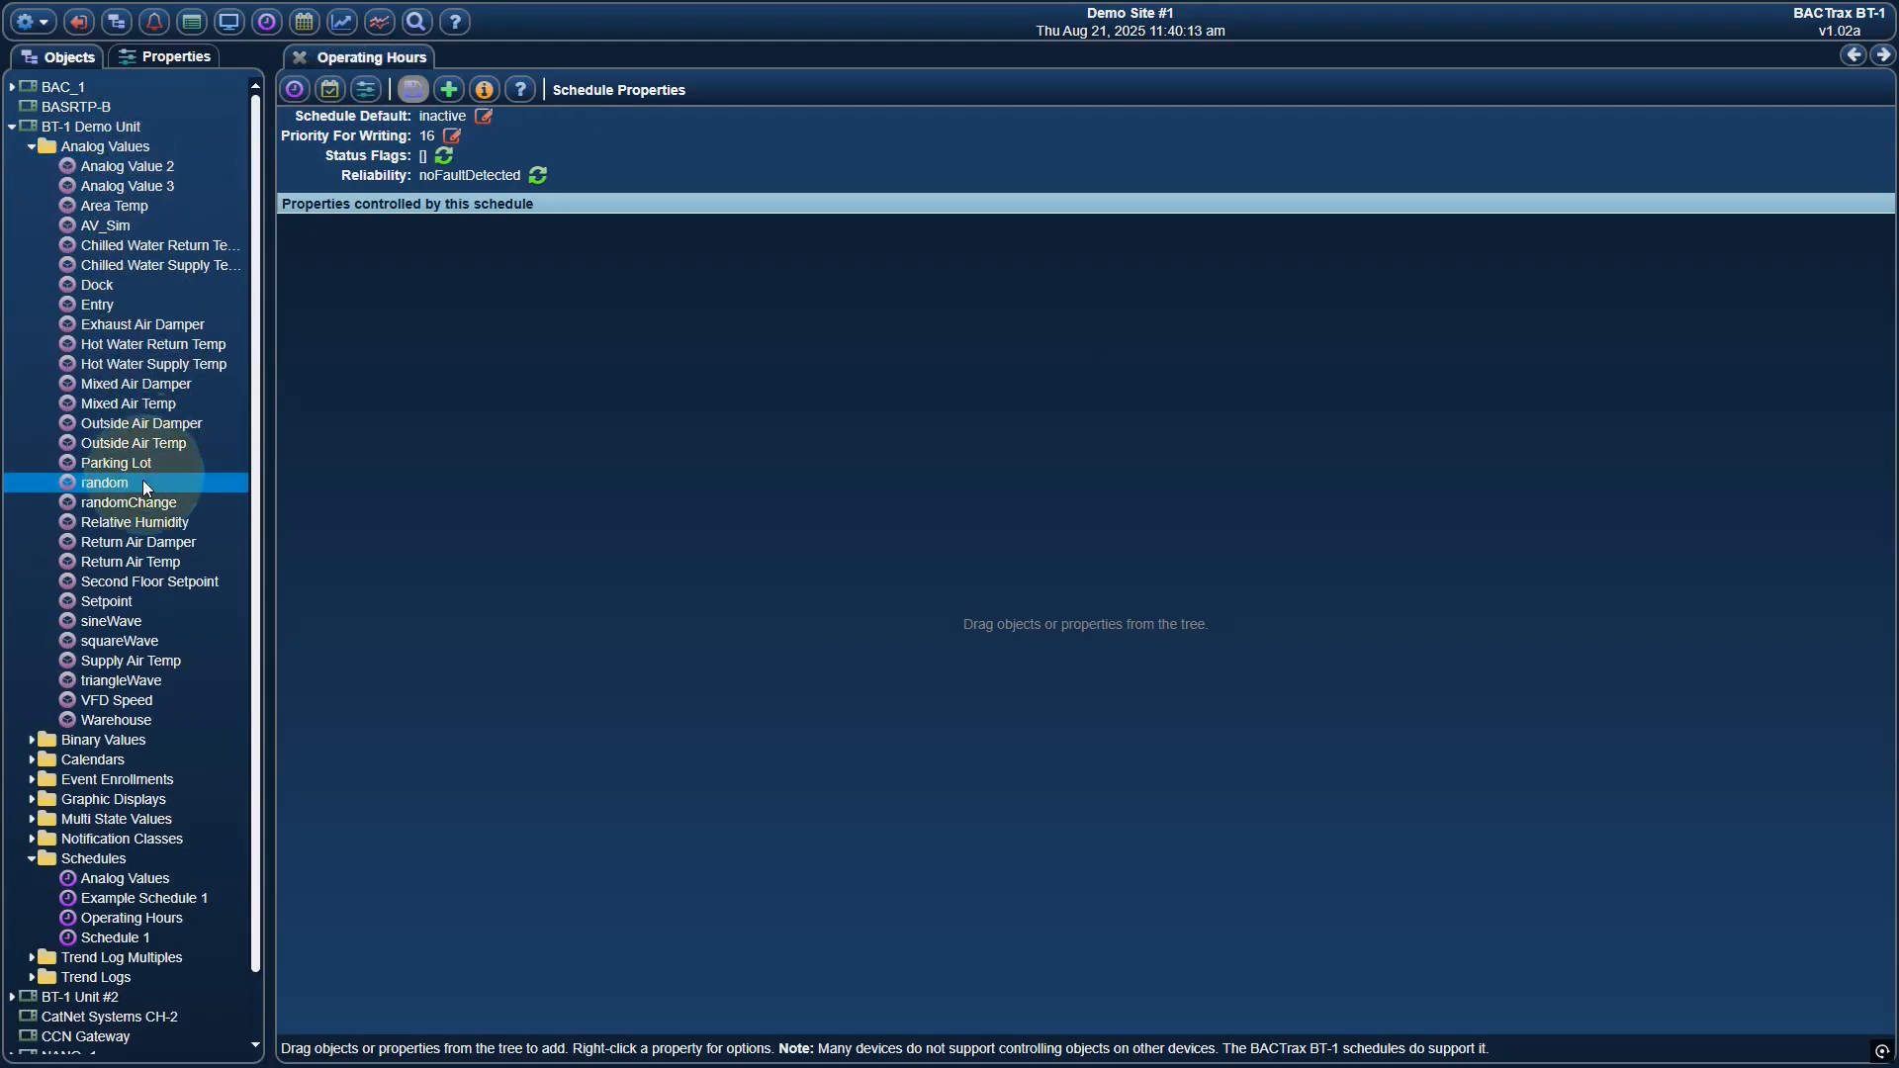
left_click_drag(133, 603, 358, 252)
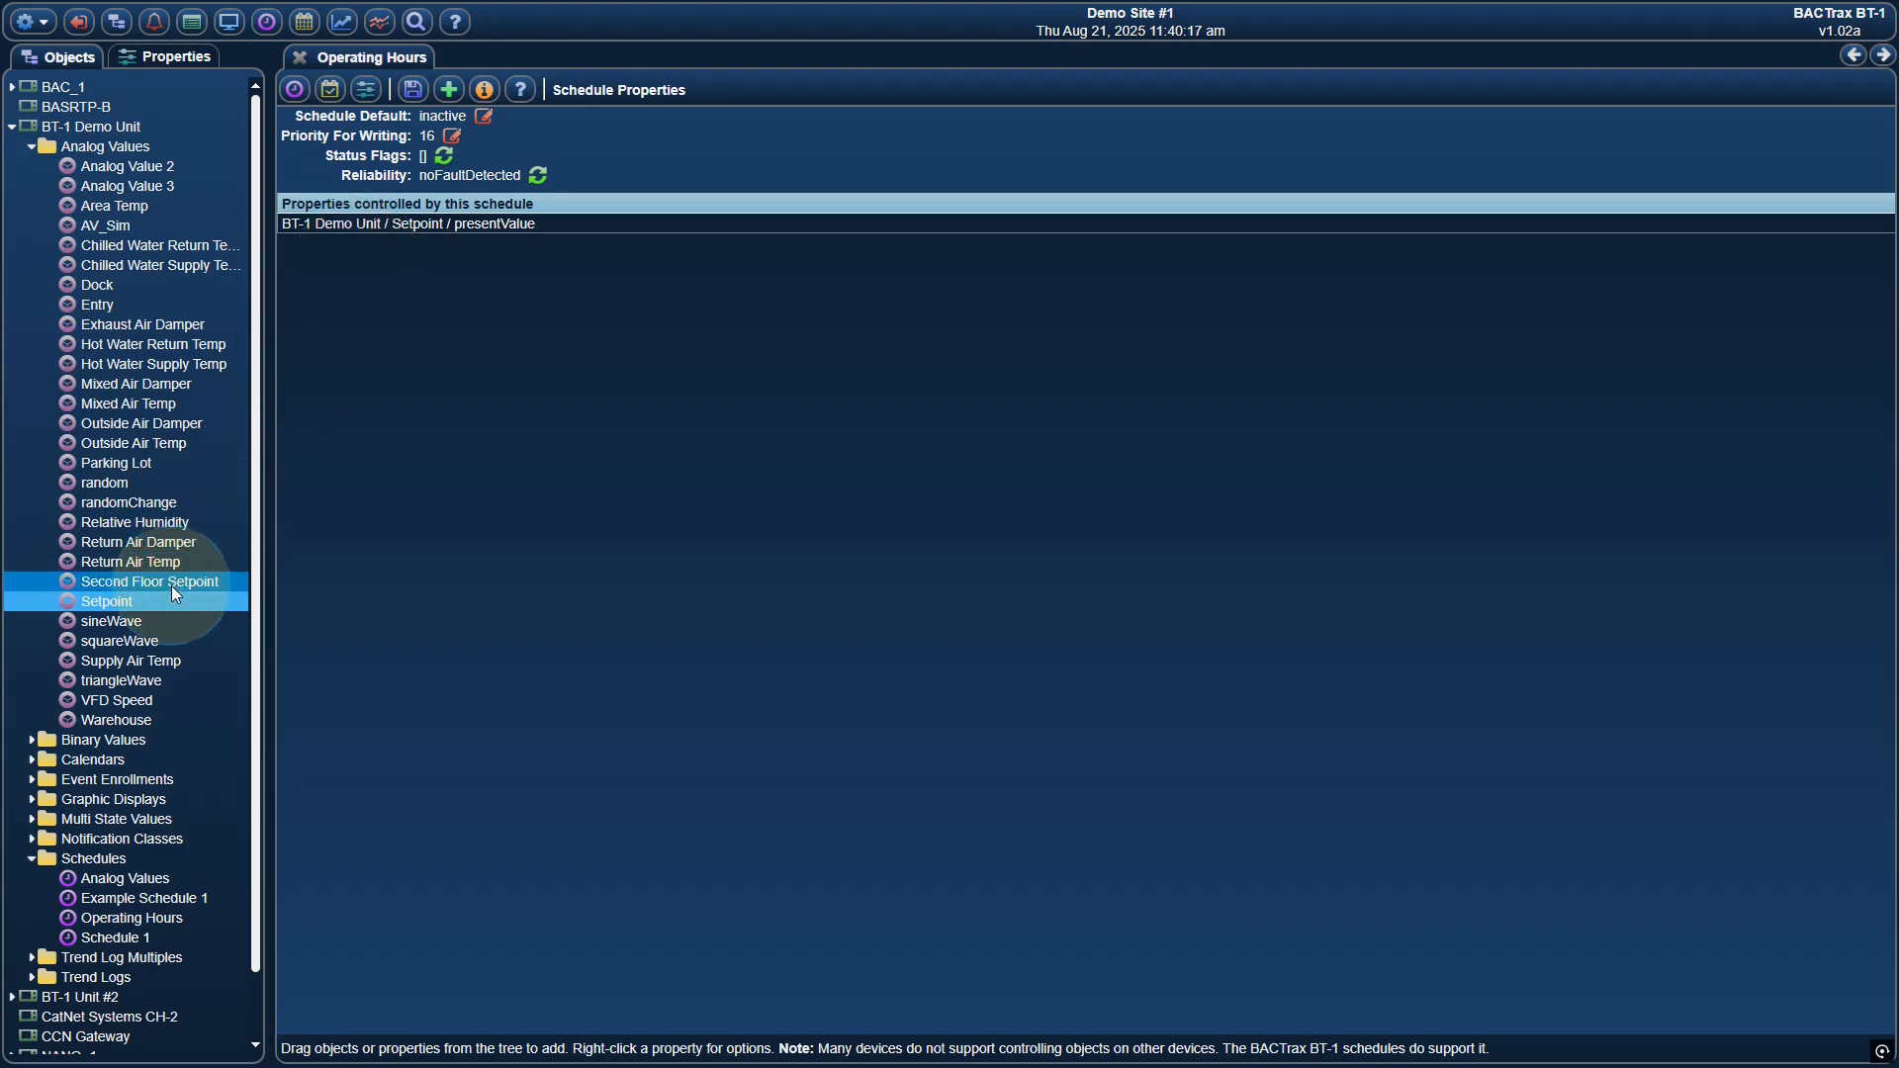
left_click_drag(170, 584, 354, 289)
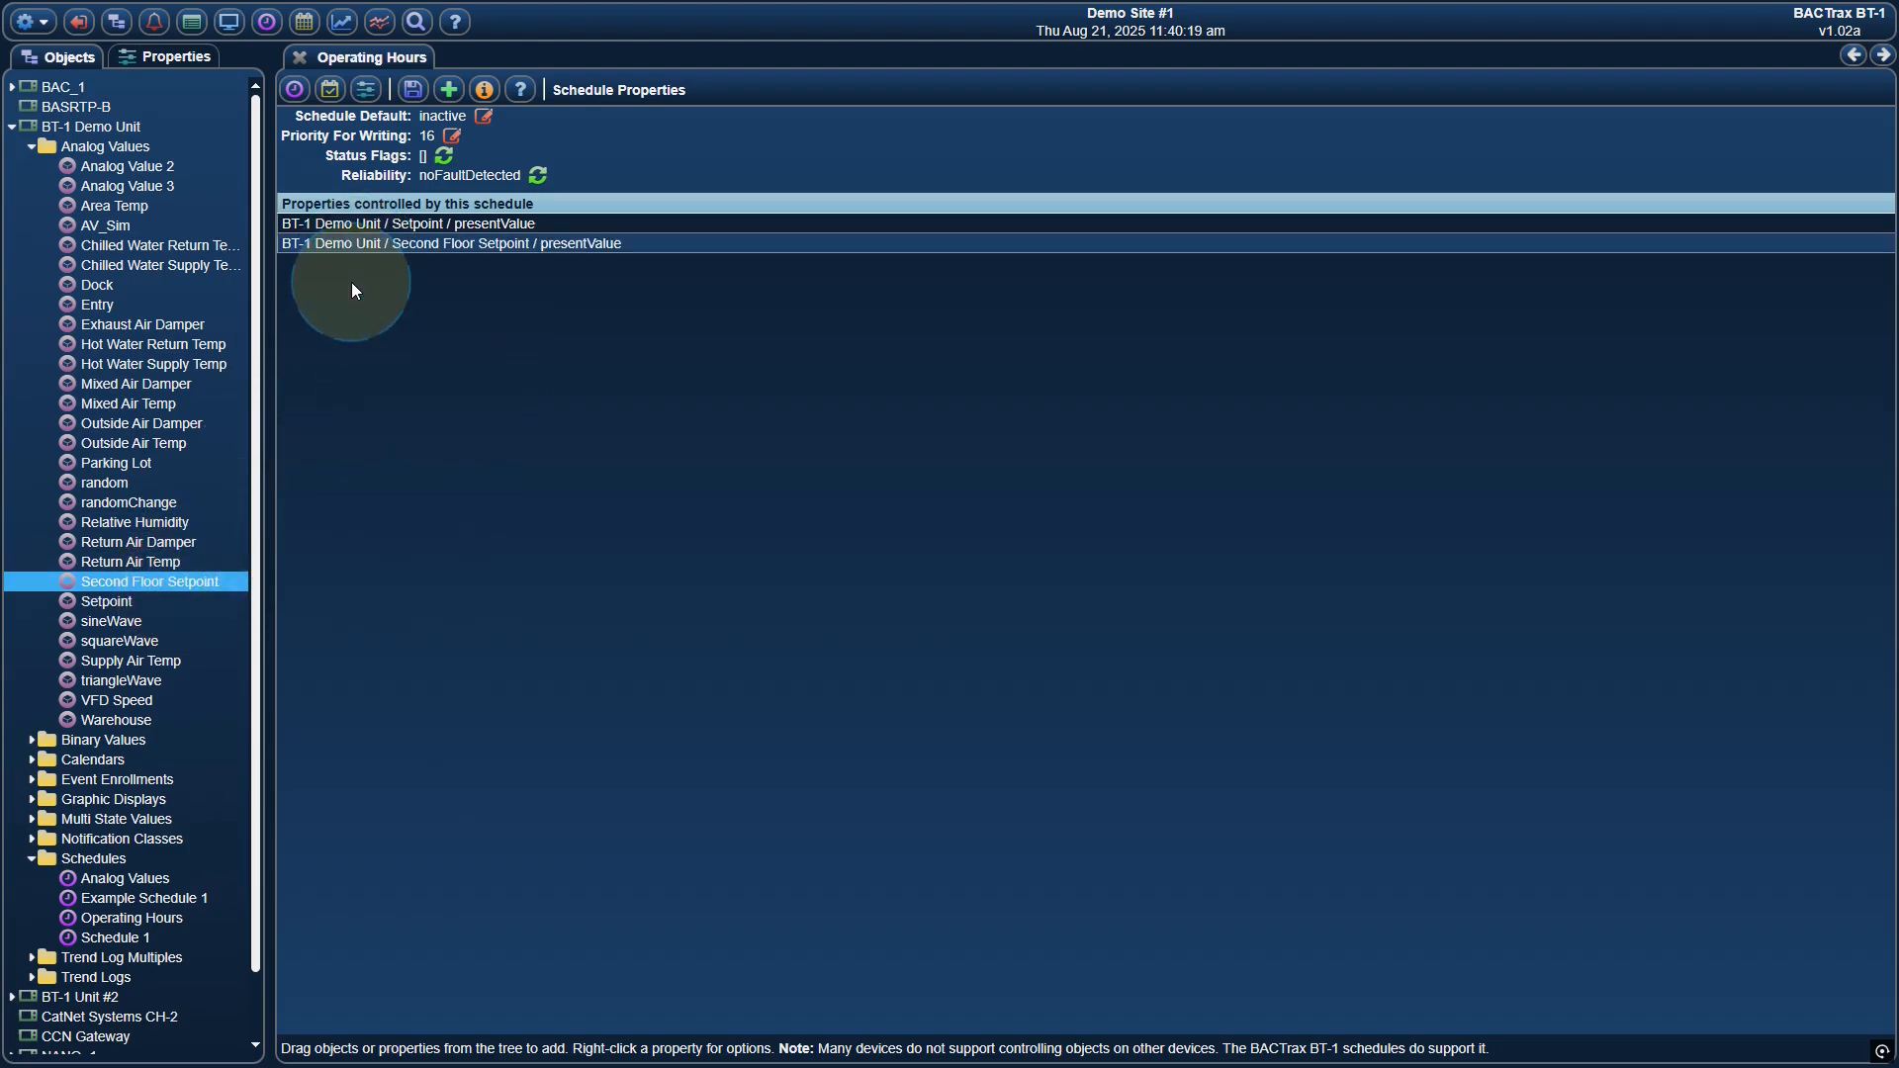
left_click(459, 243)
right_click(464, 244)
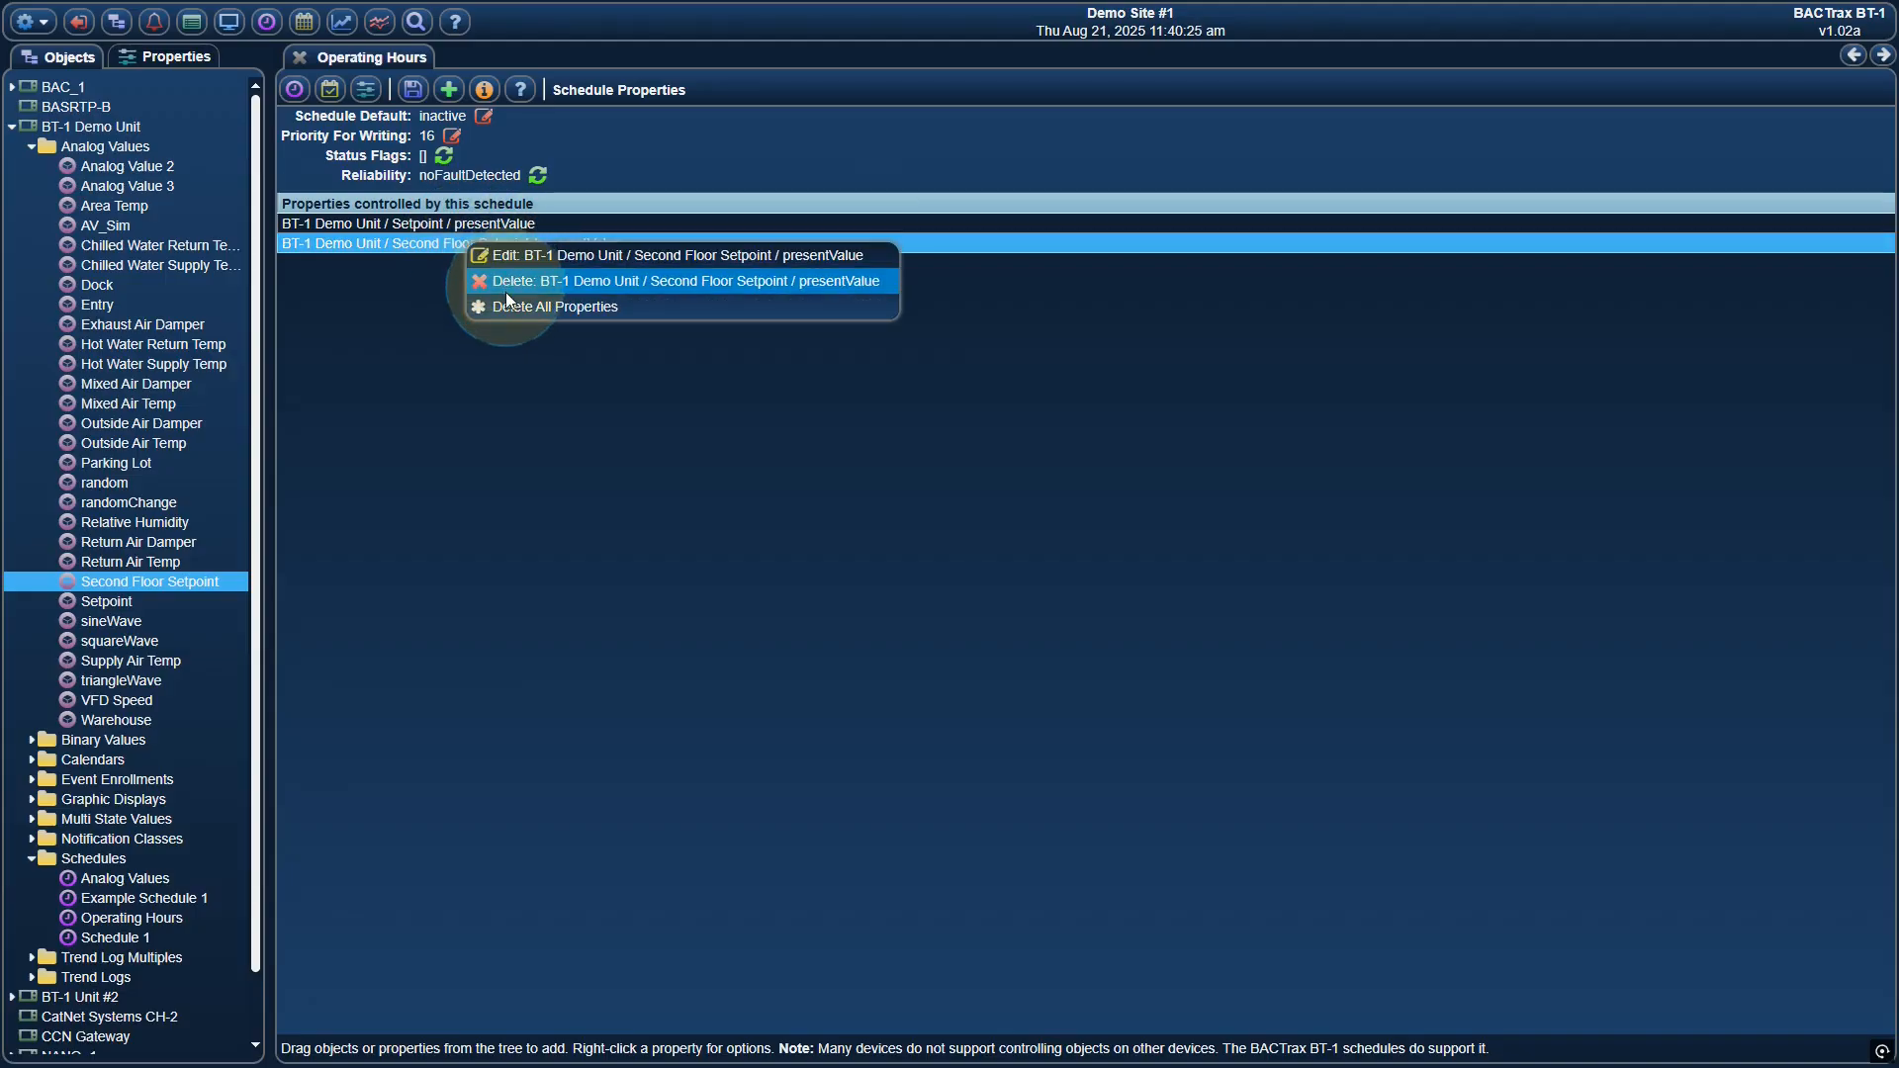
left_click(390, 305)
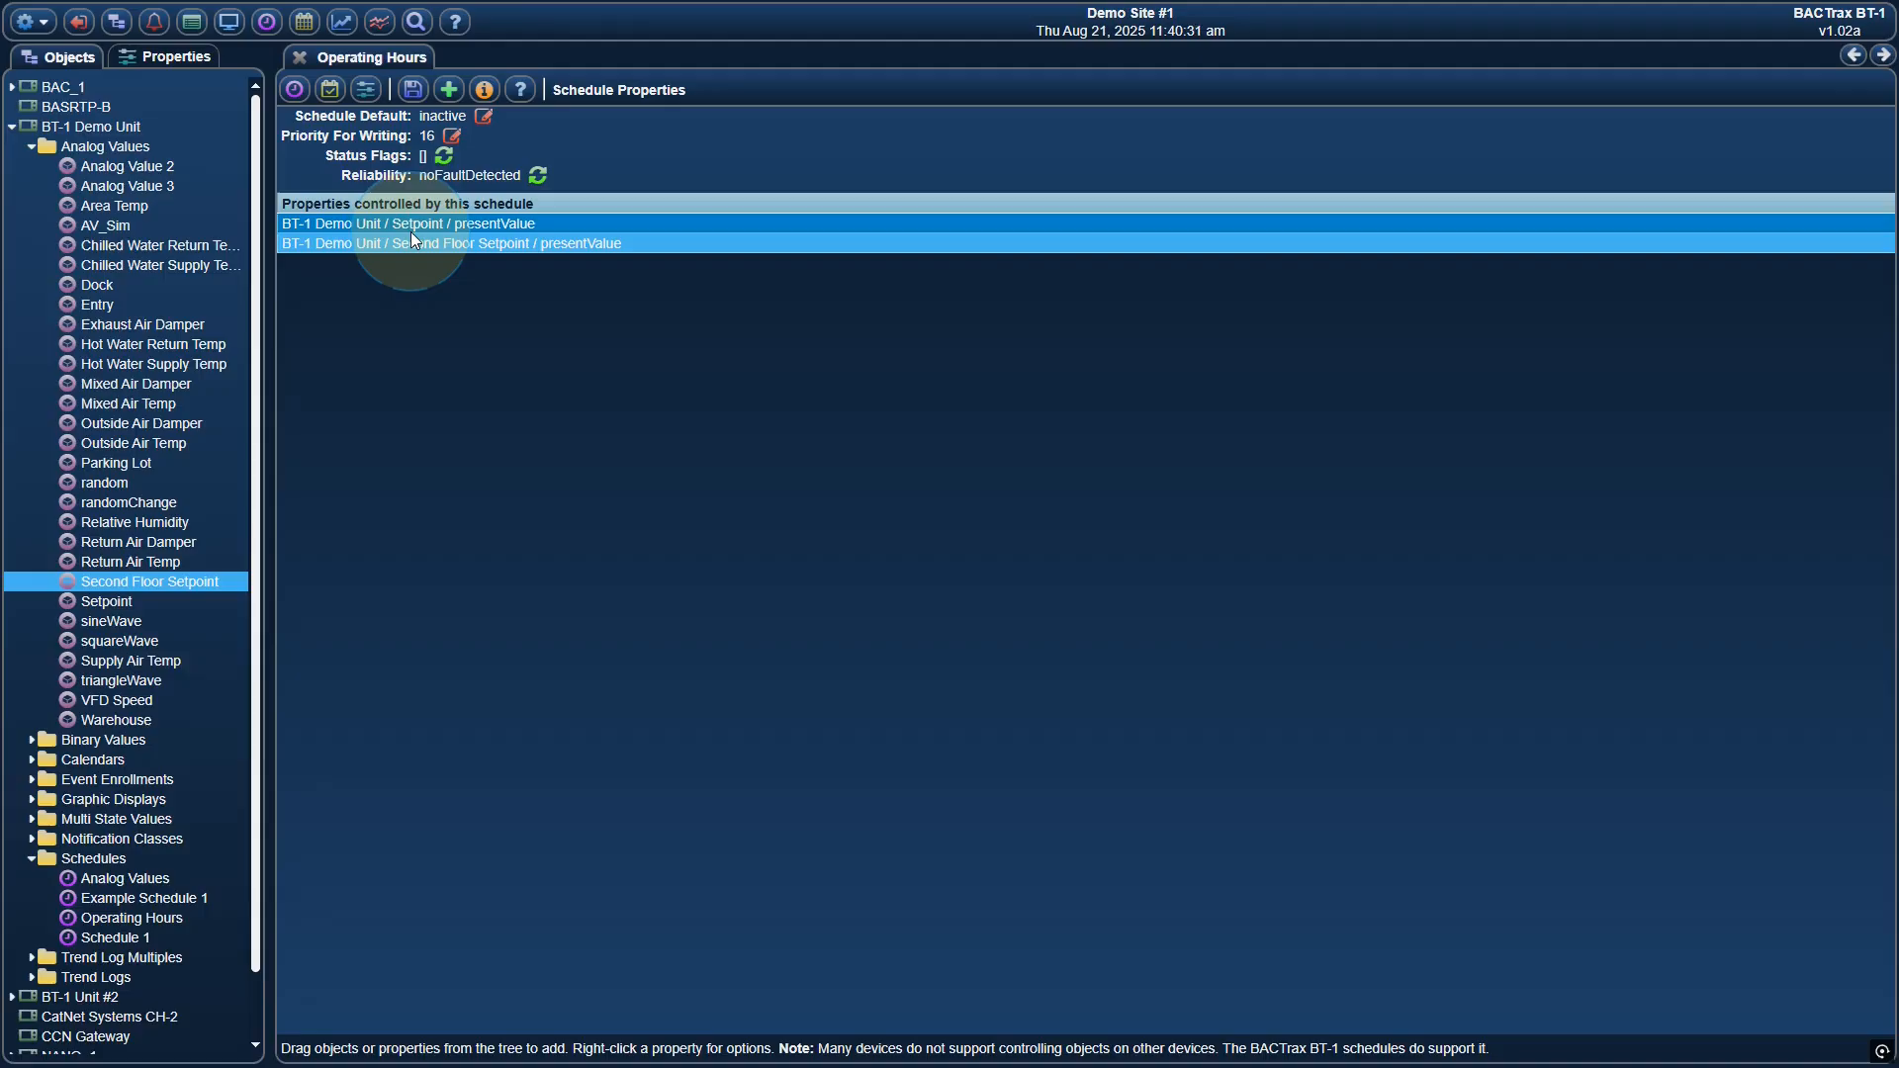
Set the schedule default to data type Real with a value of 78
mouse_move(419, 116)
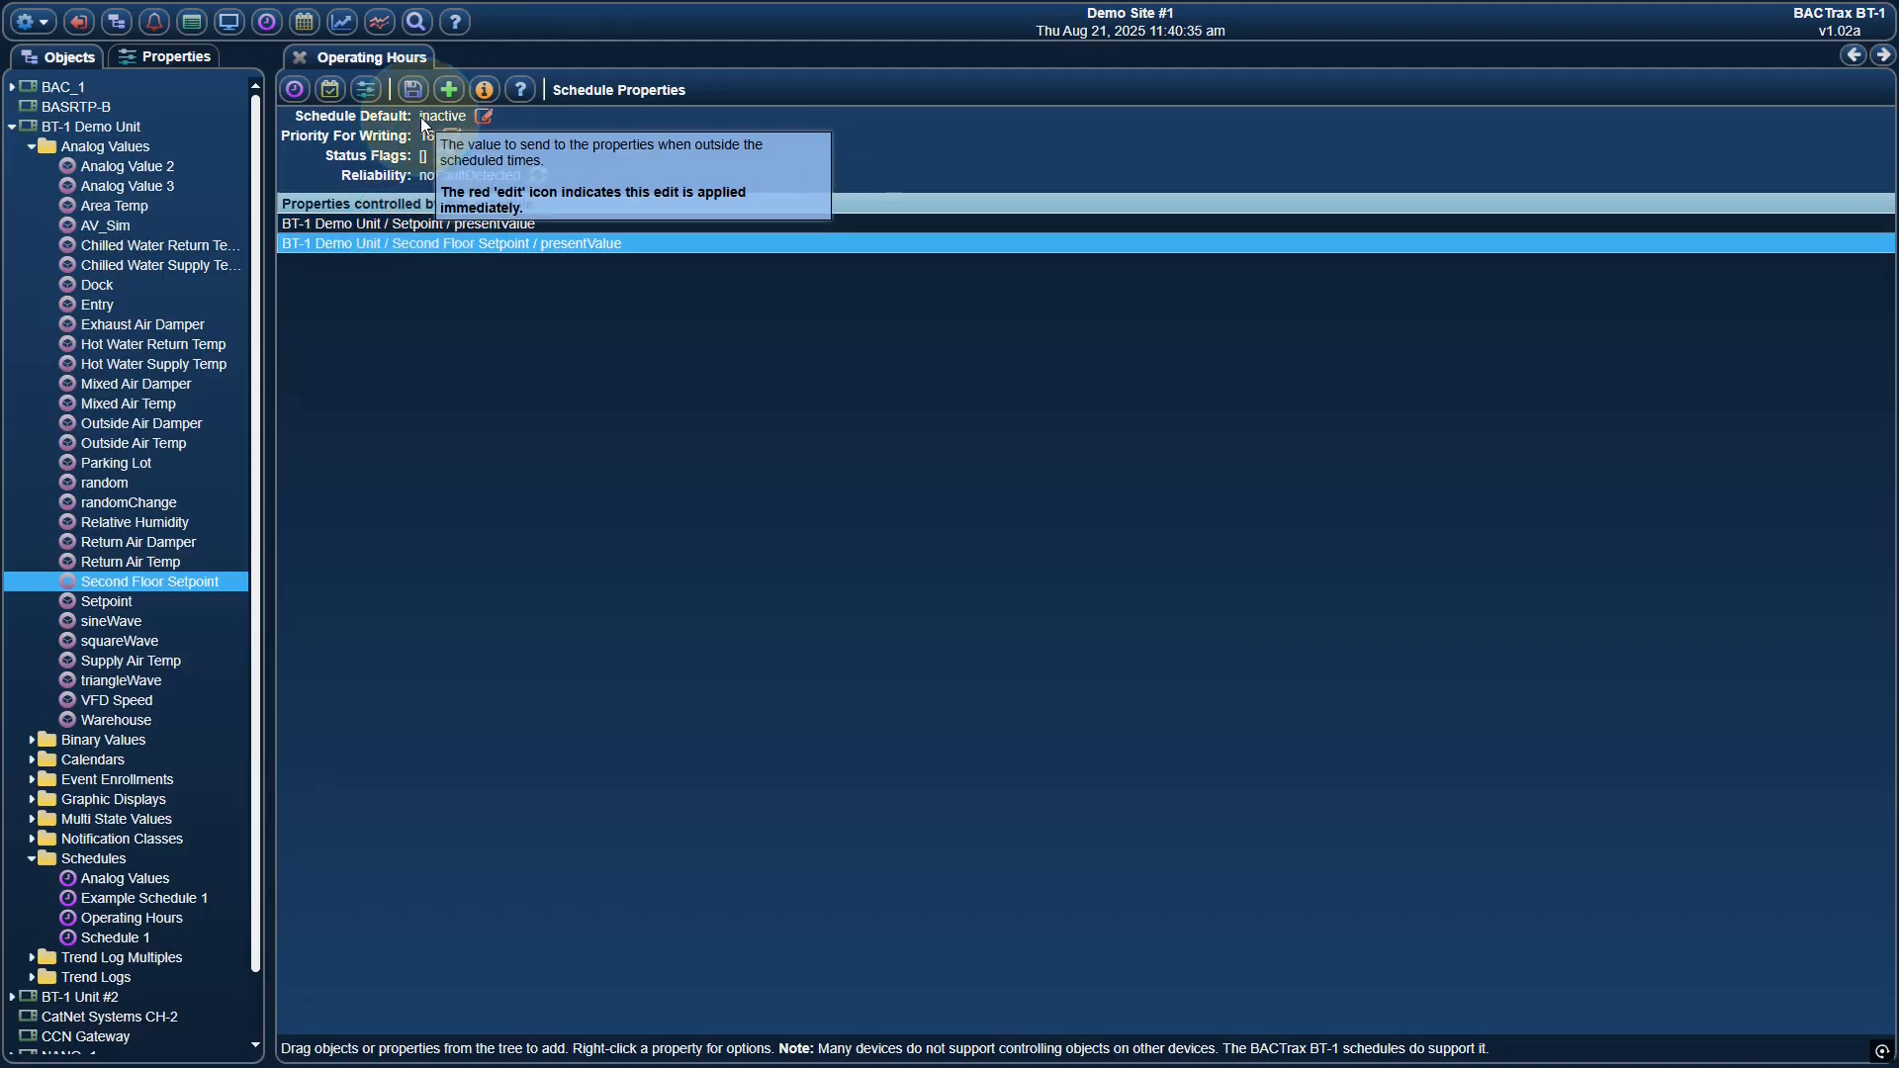
left_click(483, 116)
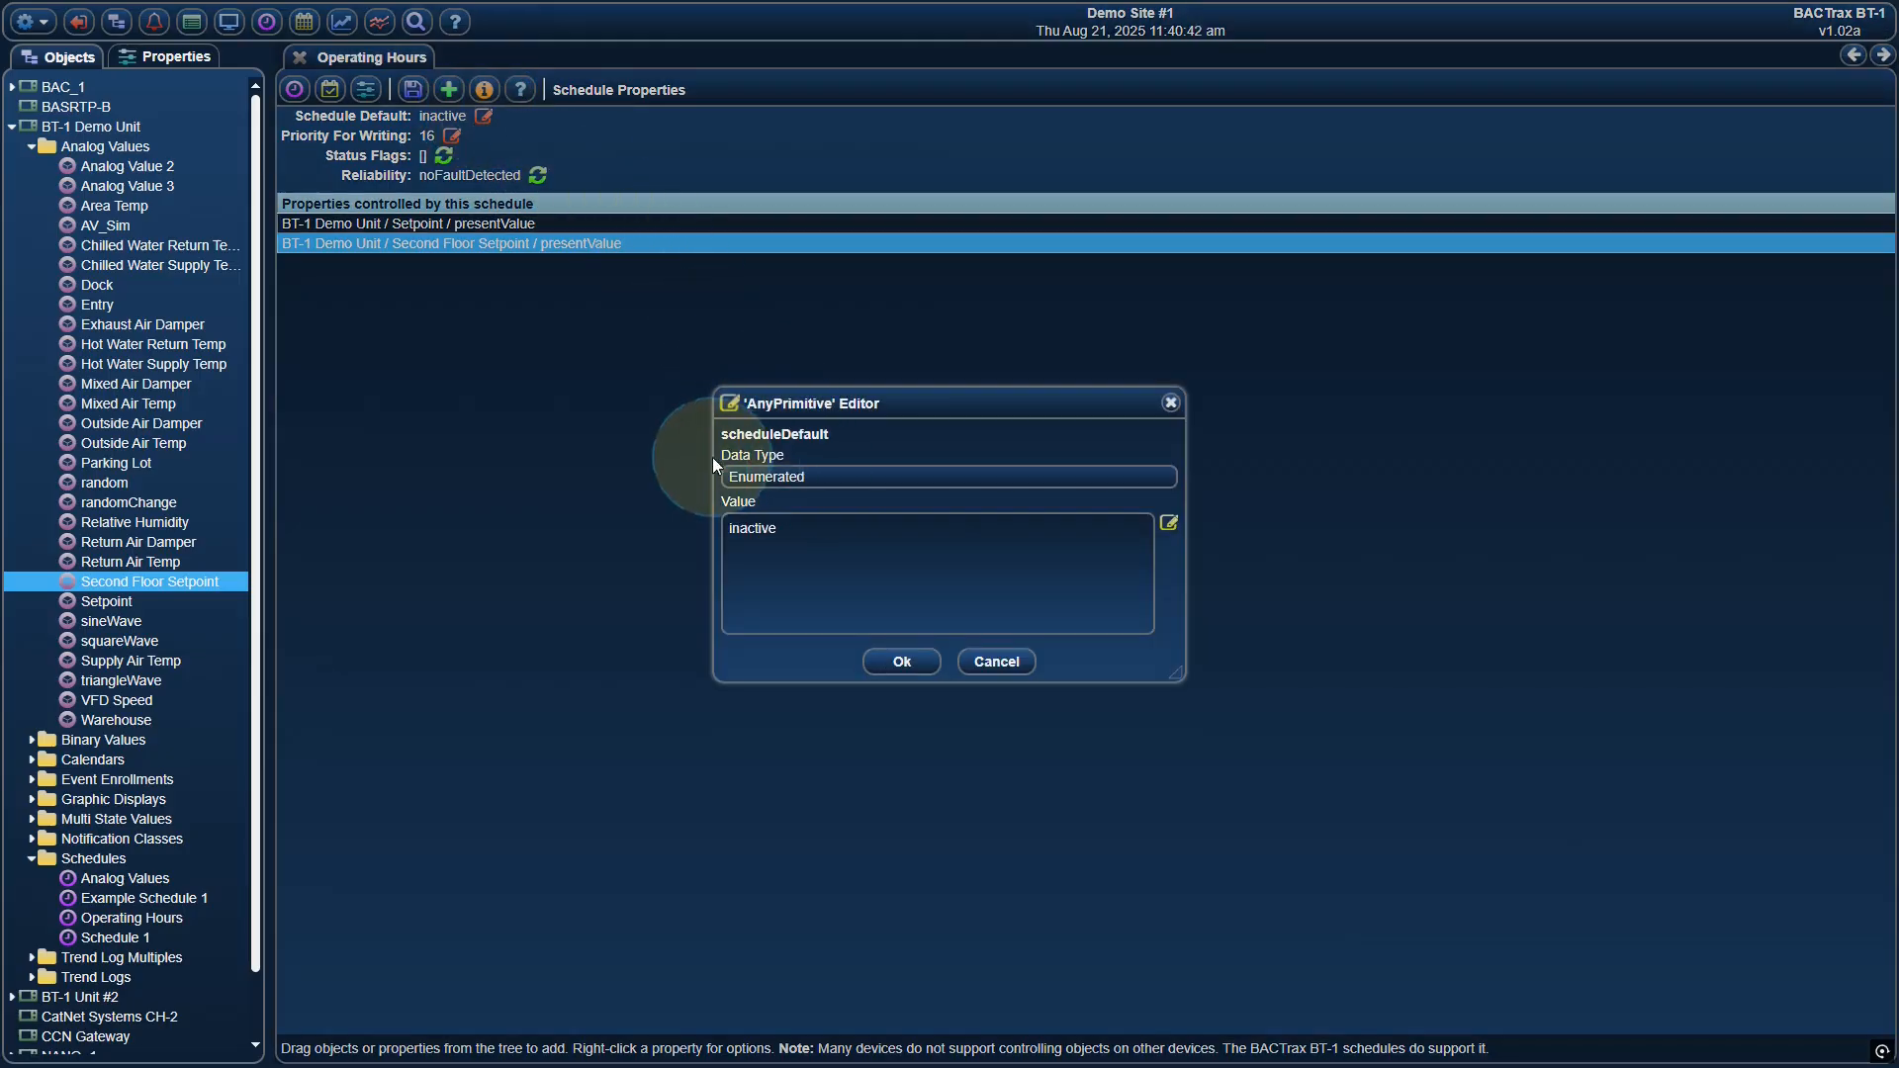
left_click(805, 476)
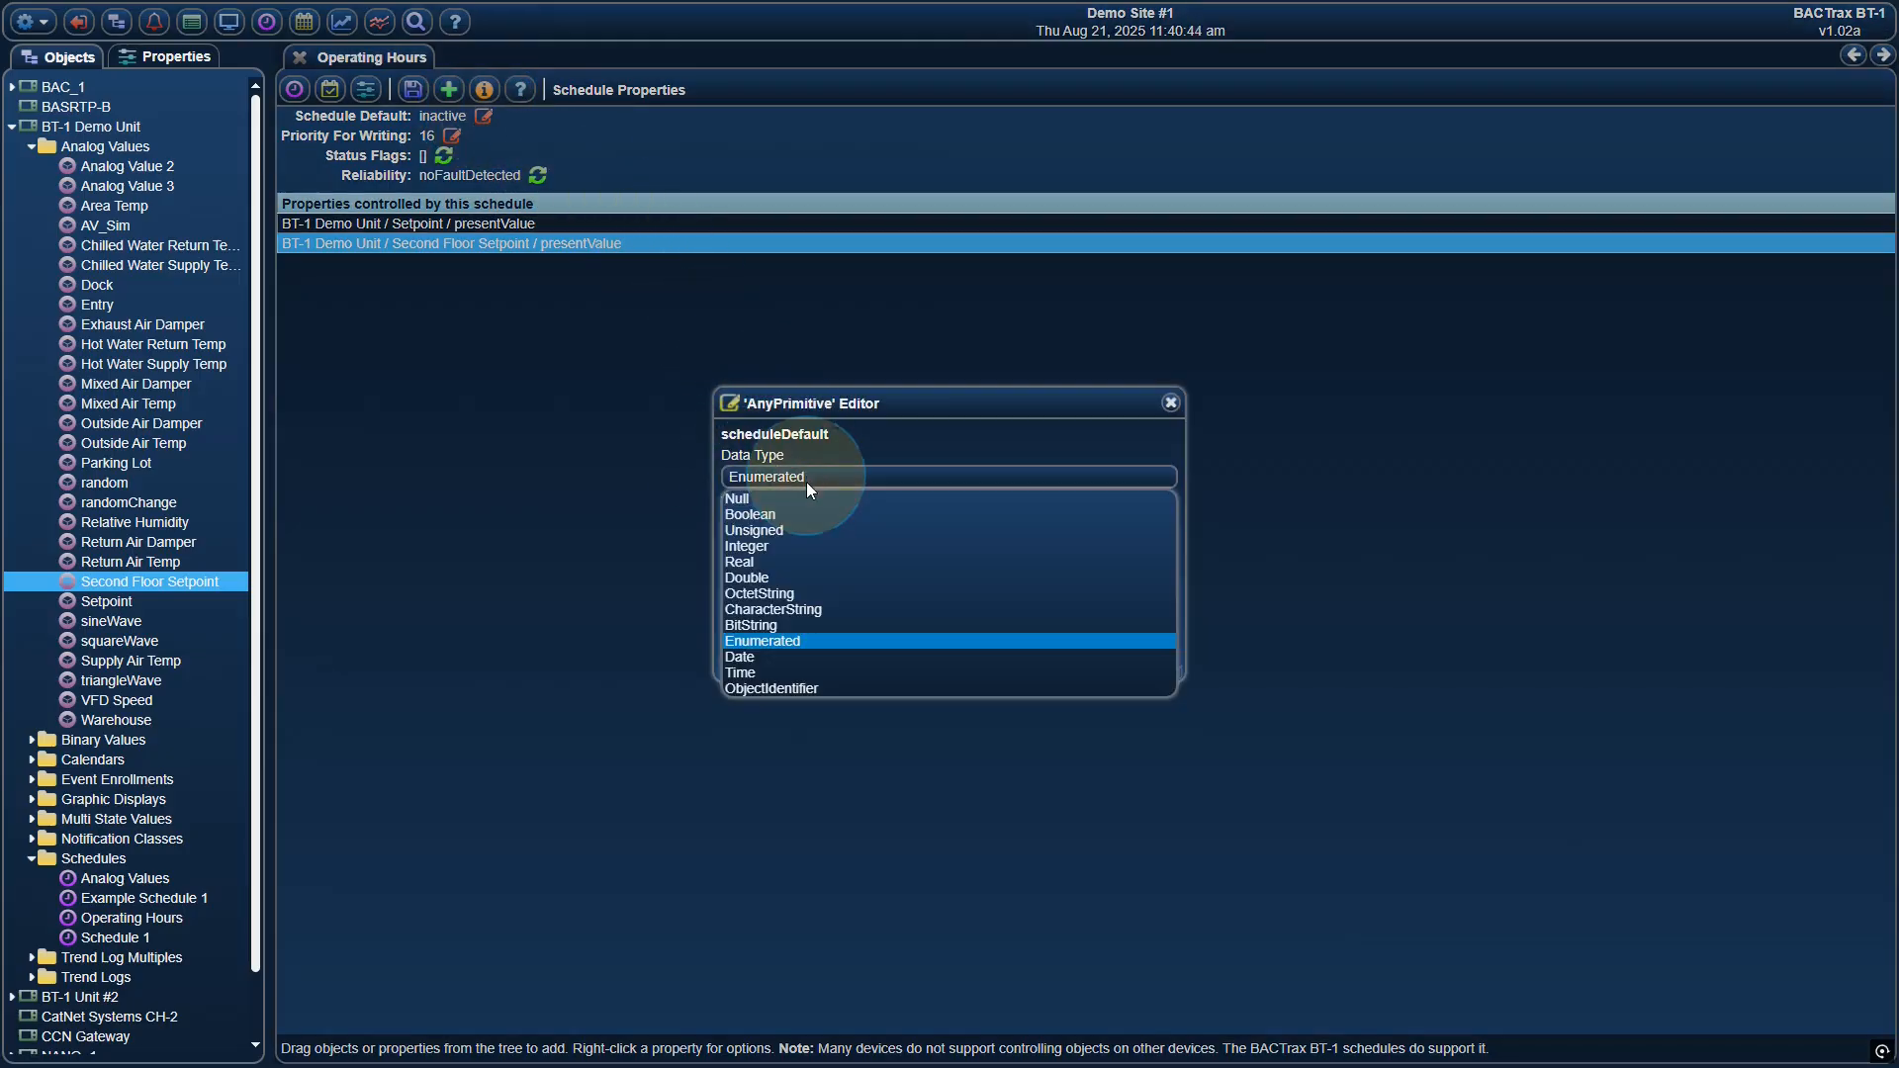
left_click(762, 563)
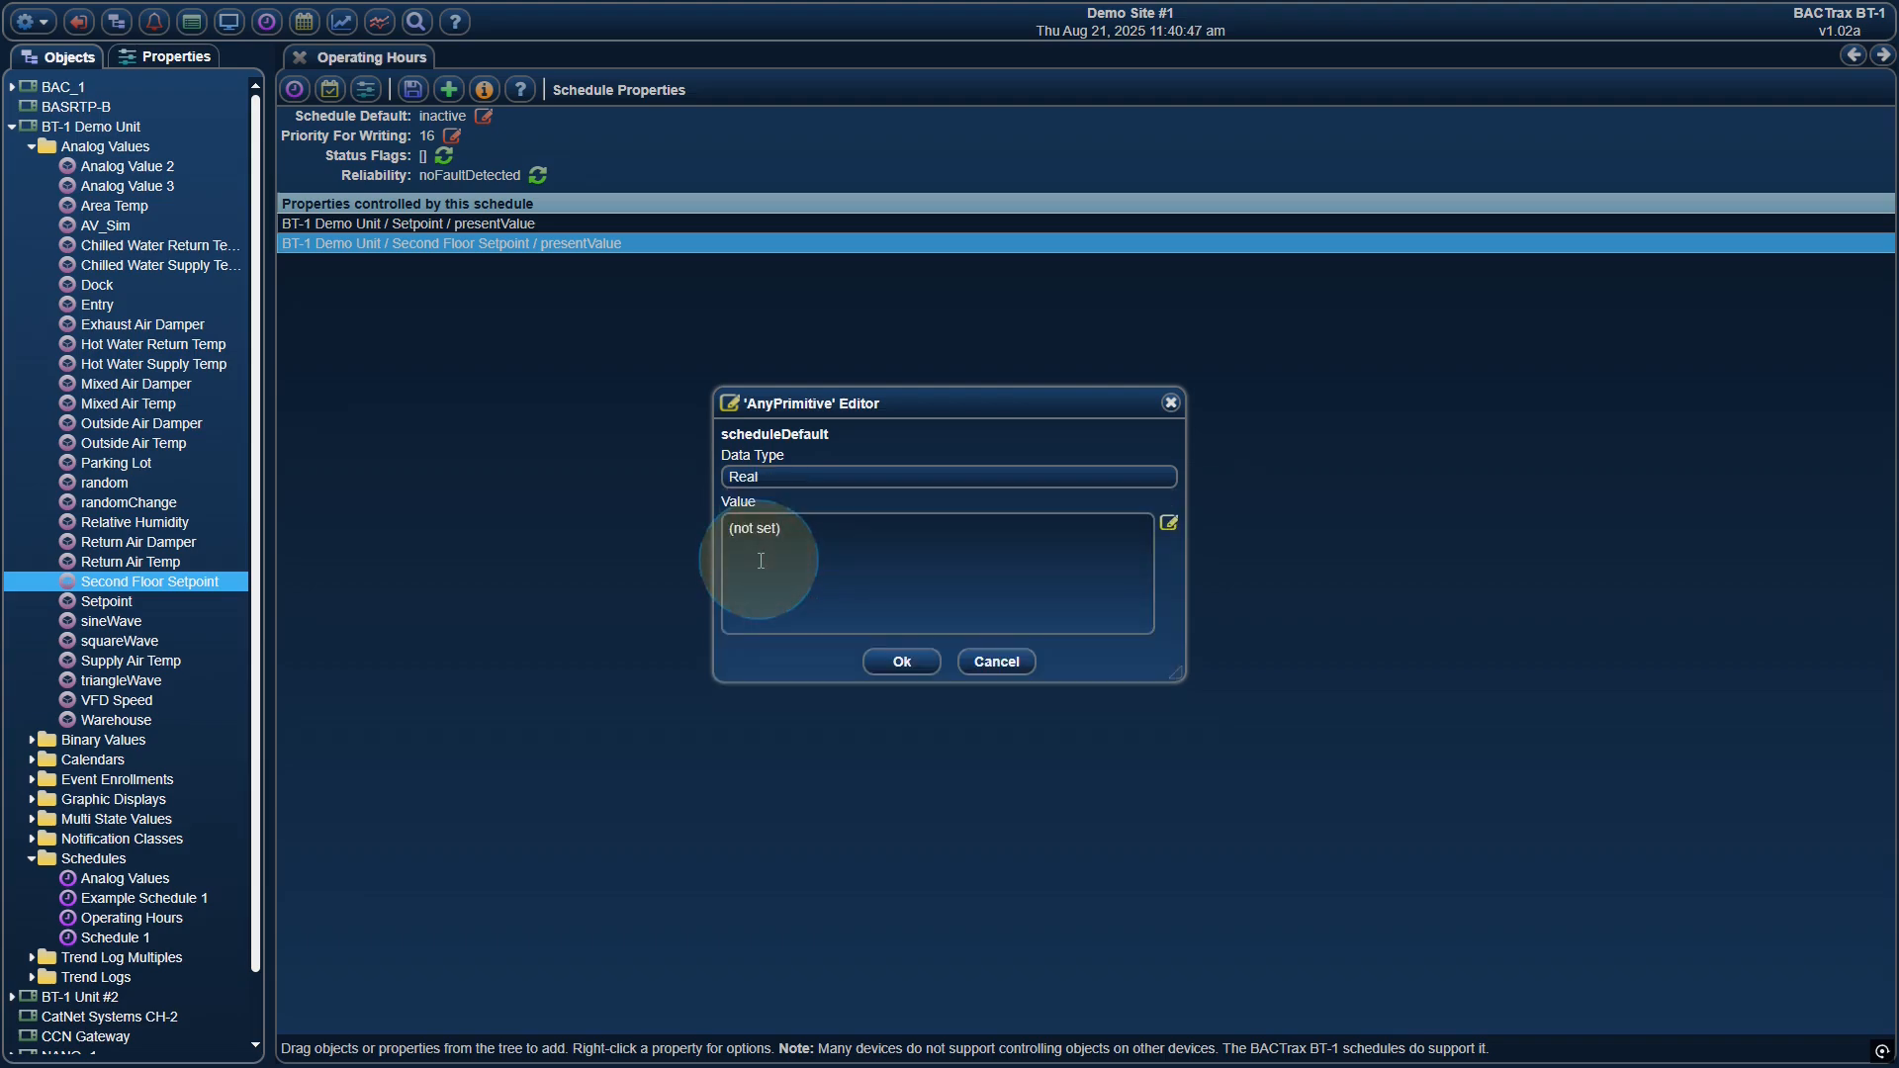
left_click(855, 563)
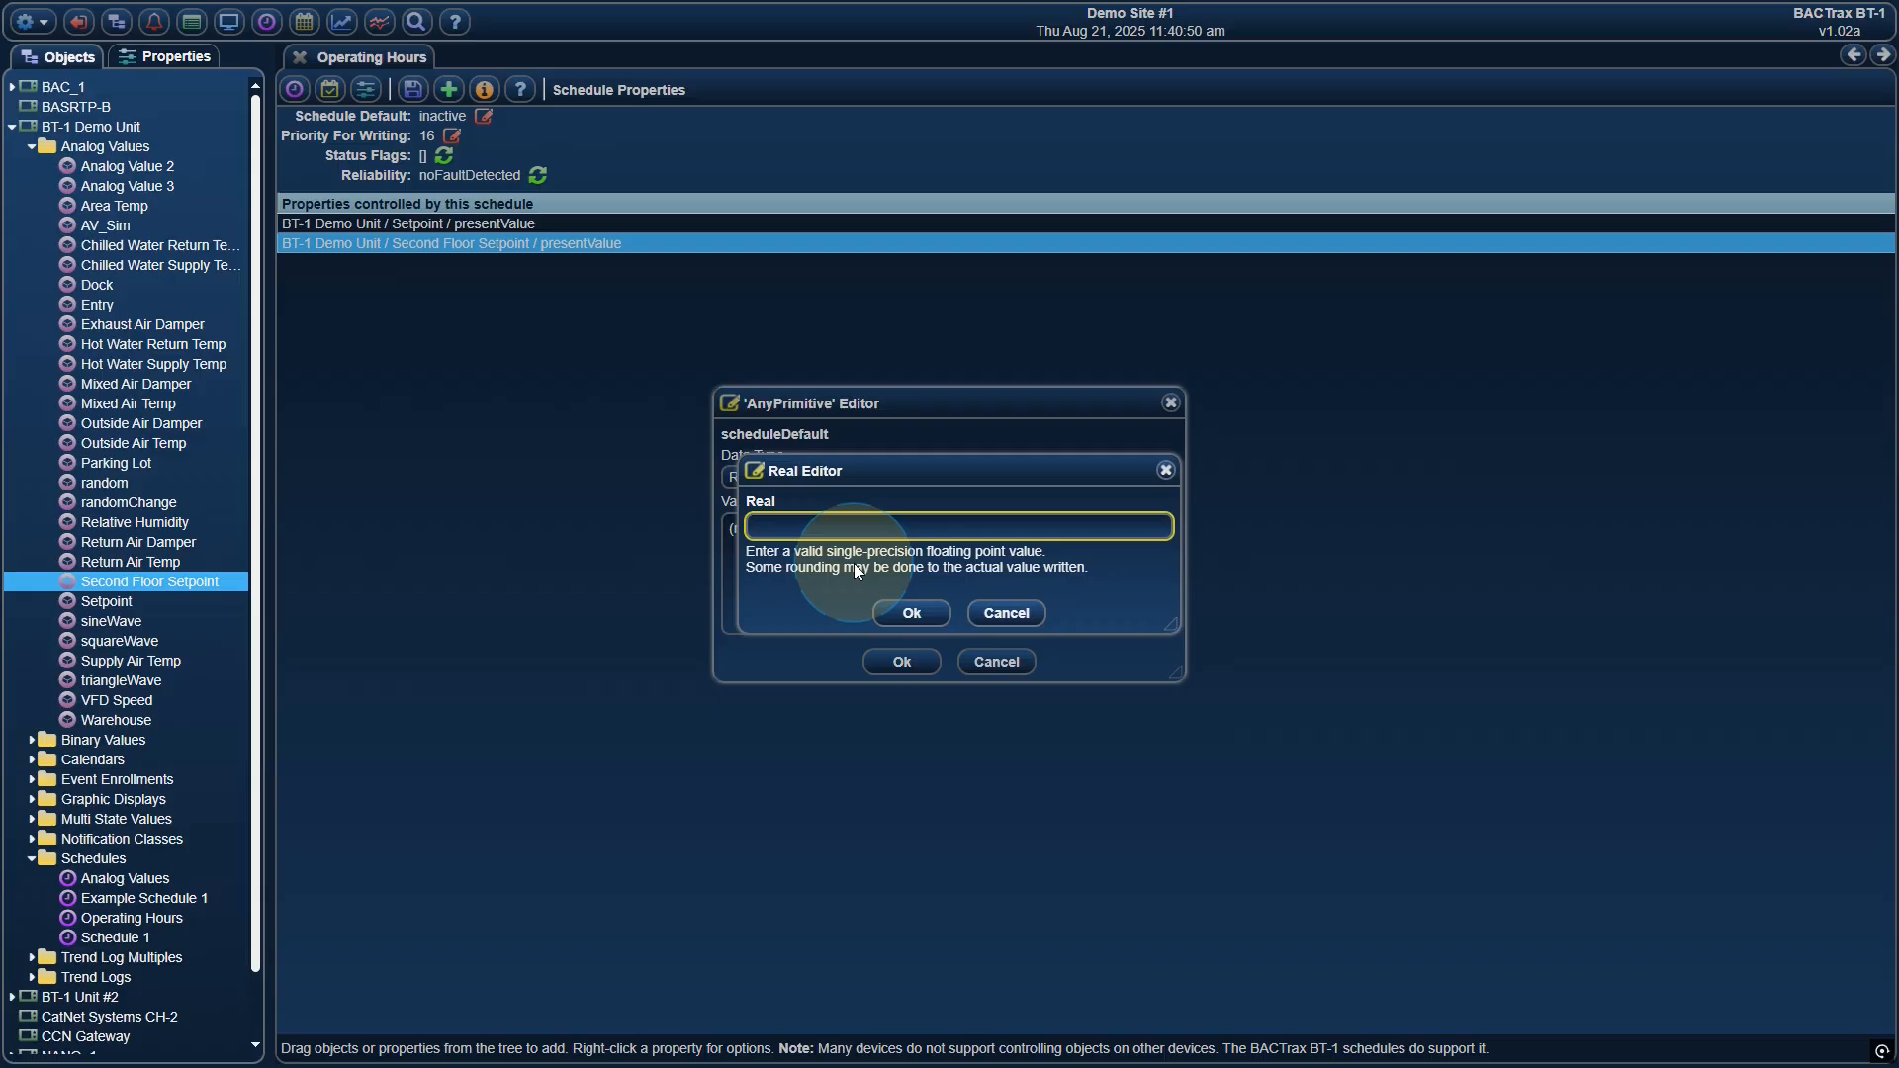
type("78")
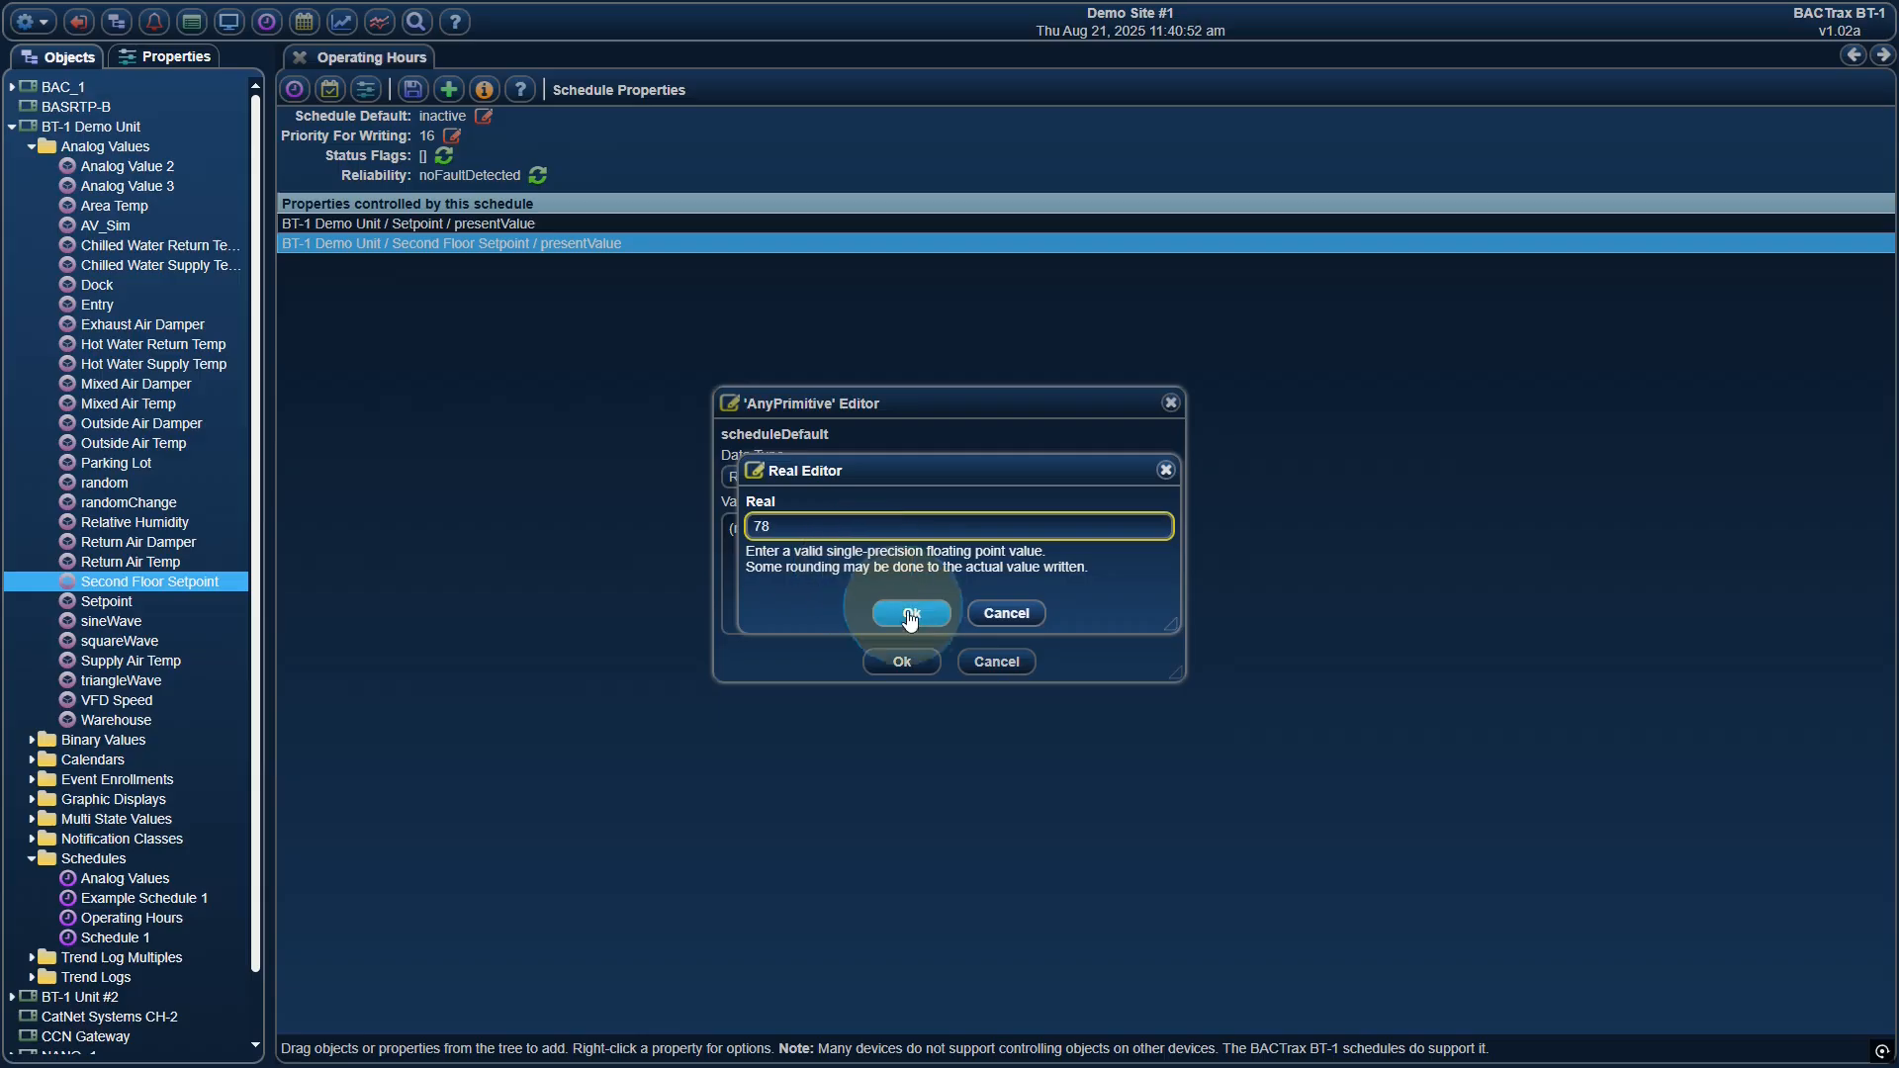
left_click(909, 615)
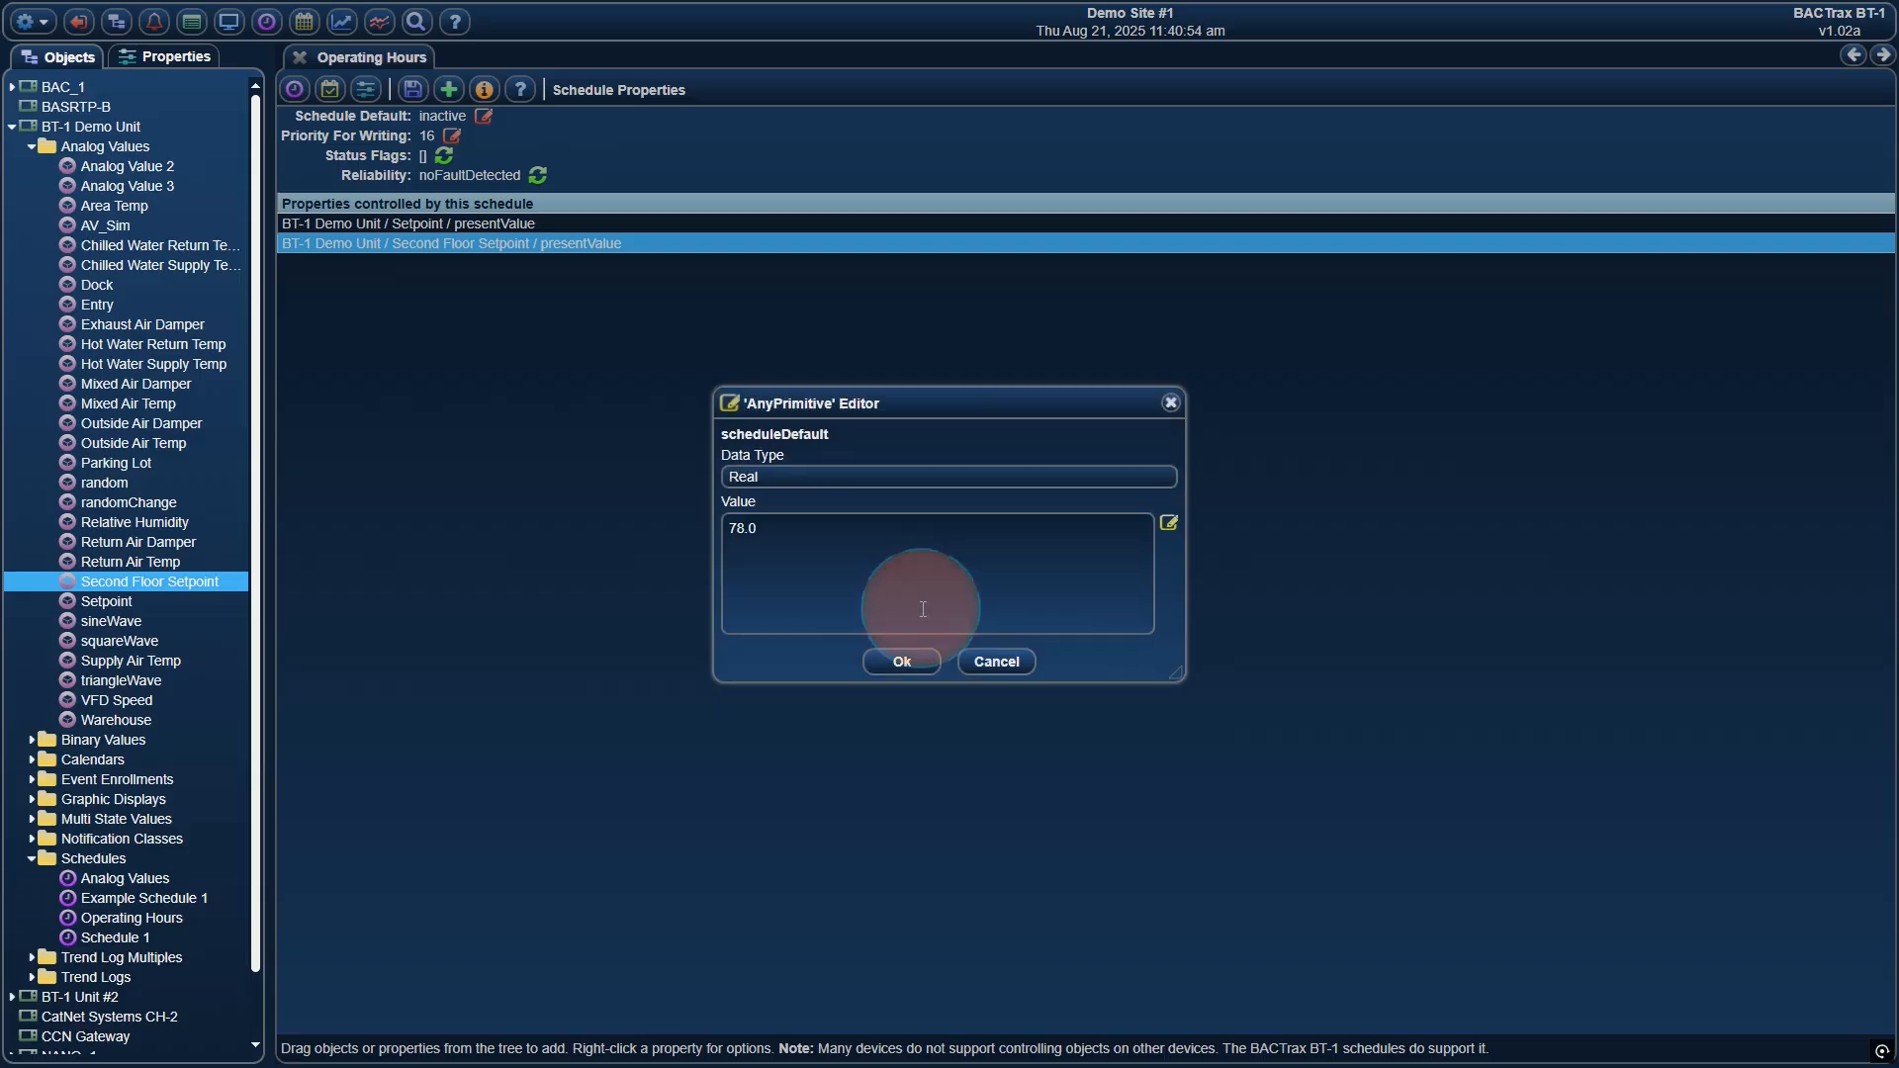
left_click(901, 661)
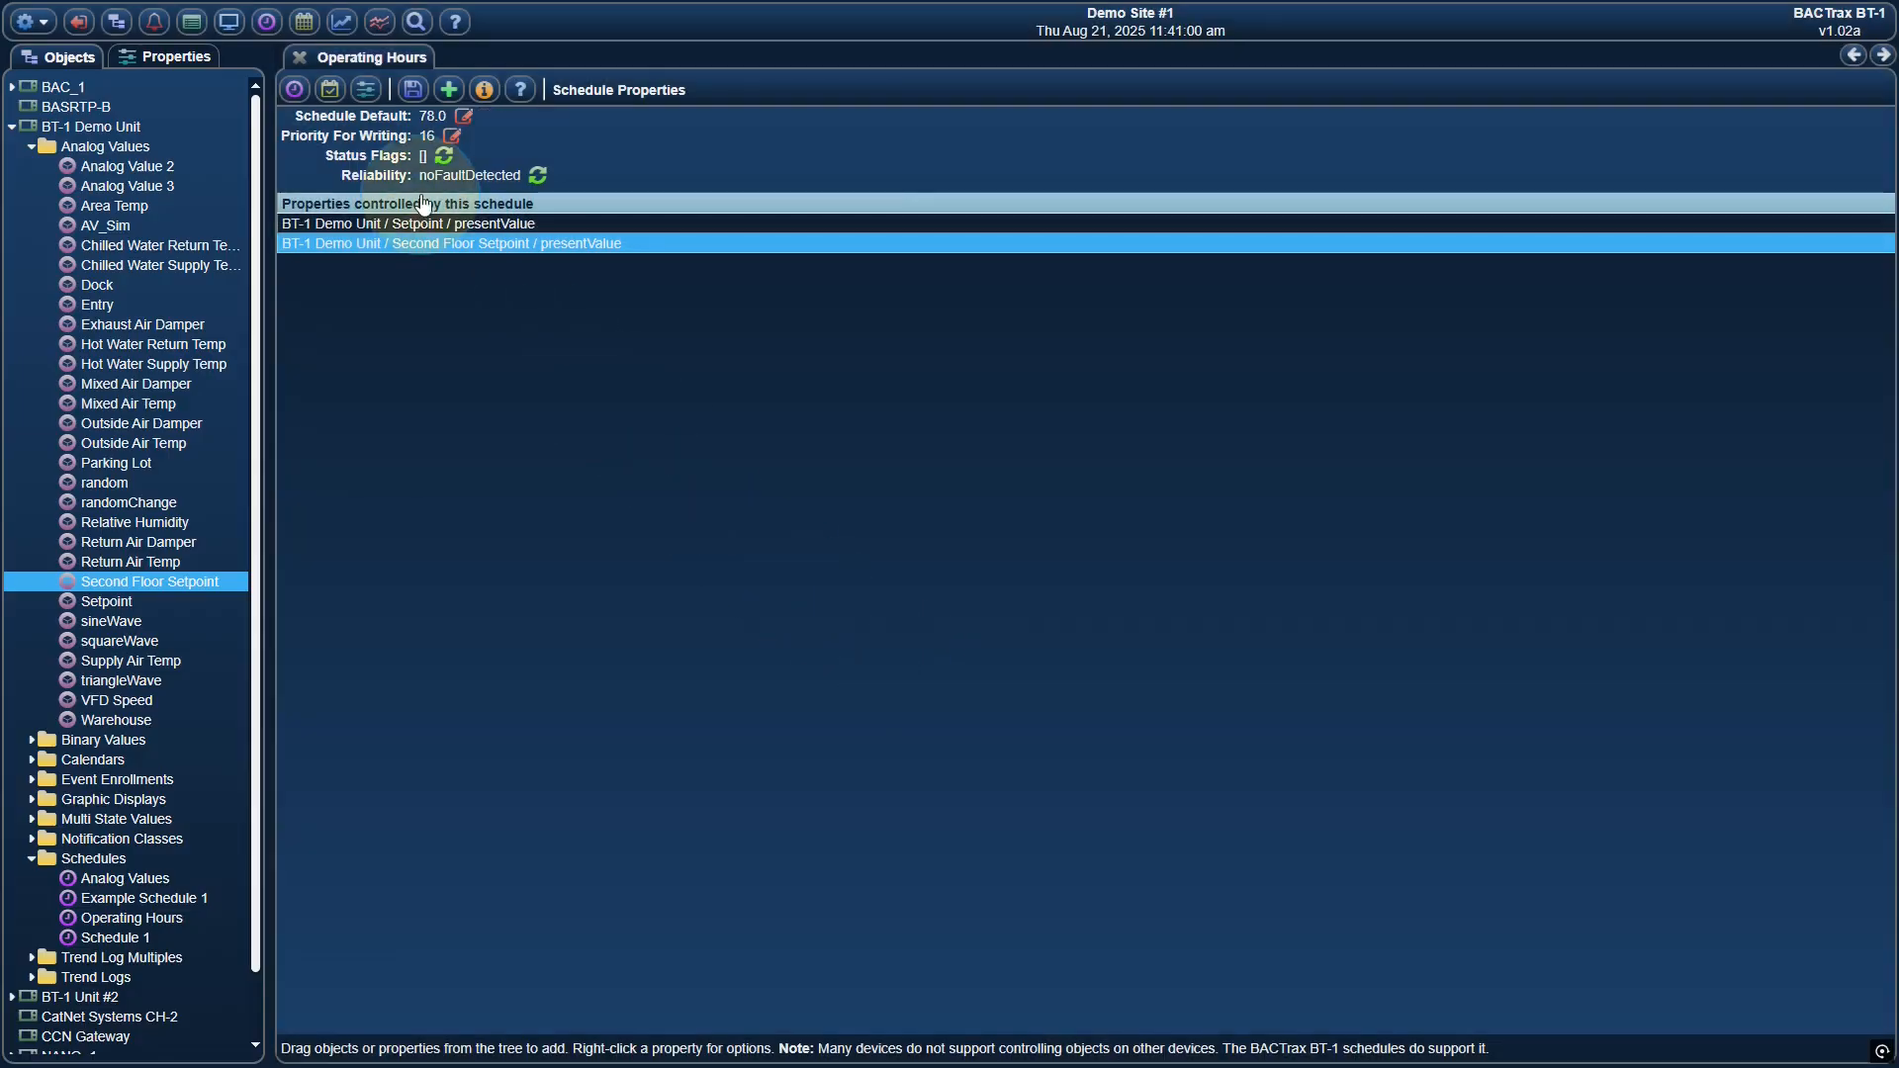
In the weekly schedule, add a Monday period from 8:00 am to 5:30 pm with value 74, and move its start to 7:30 am
left_click(309, 90)
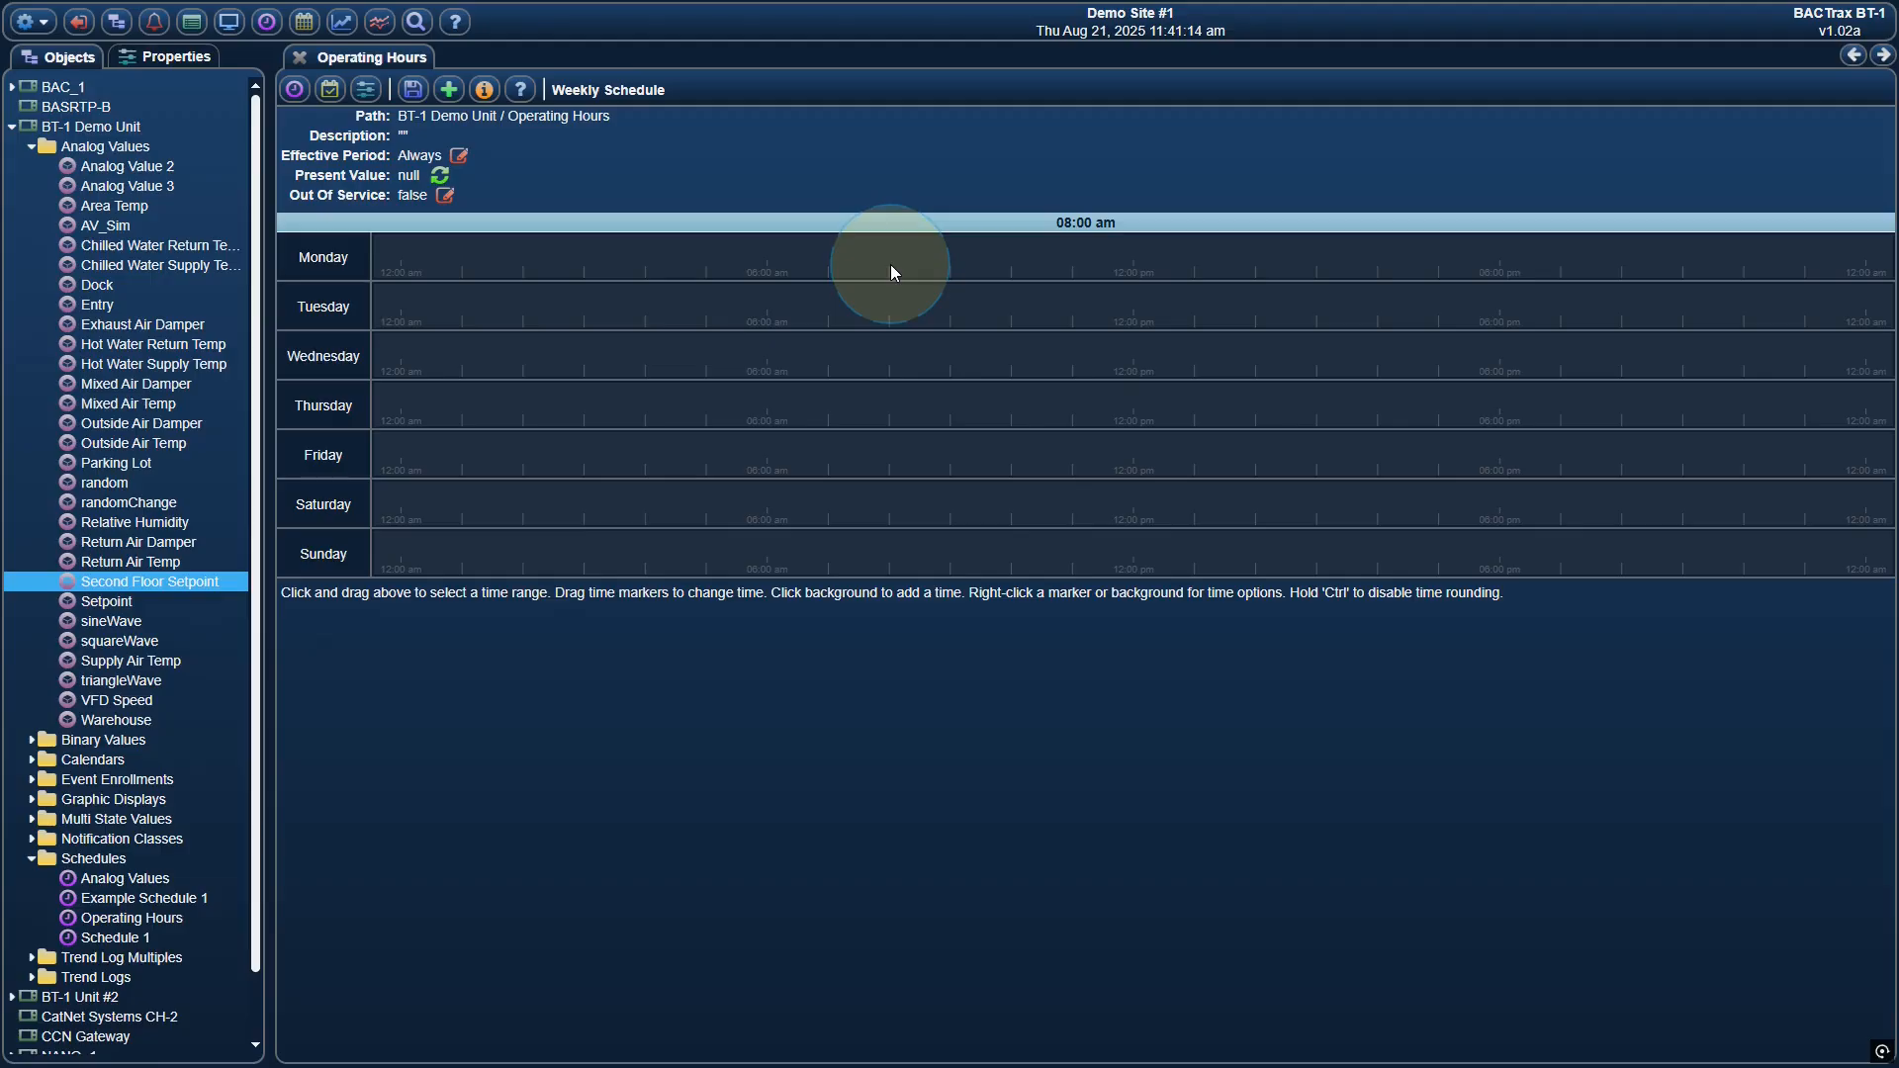
left_click_drag(890, 265, 1468, 271)
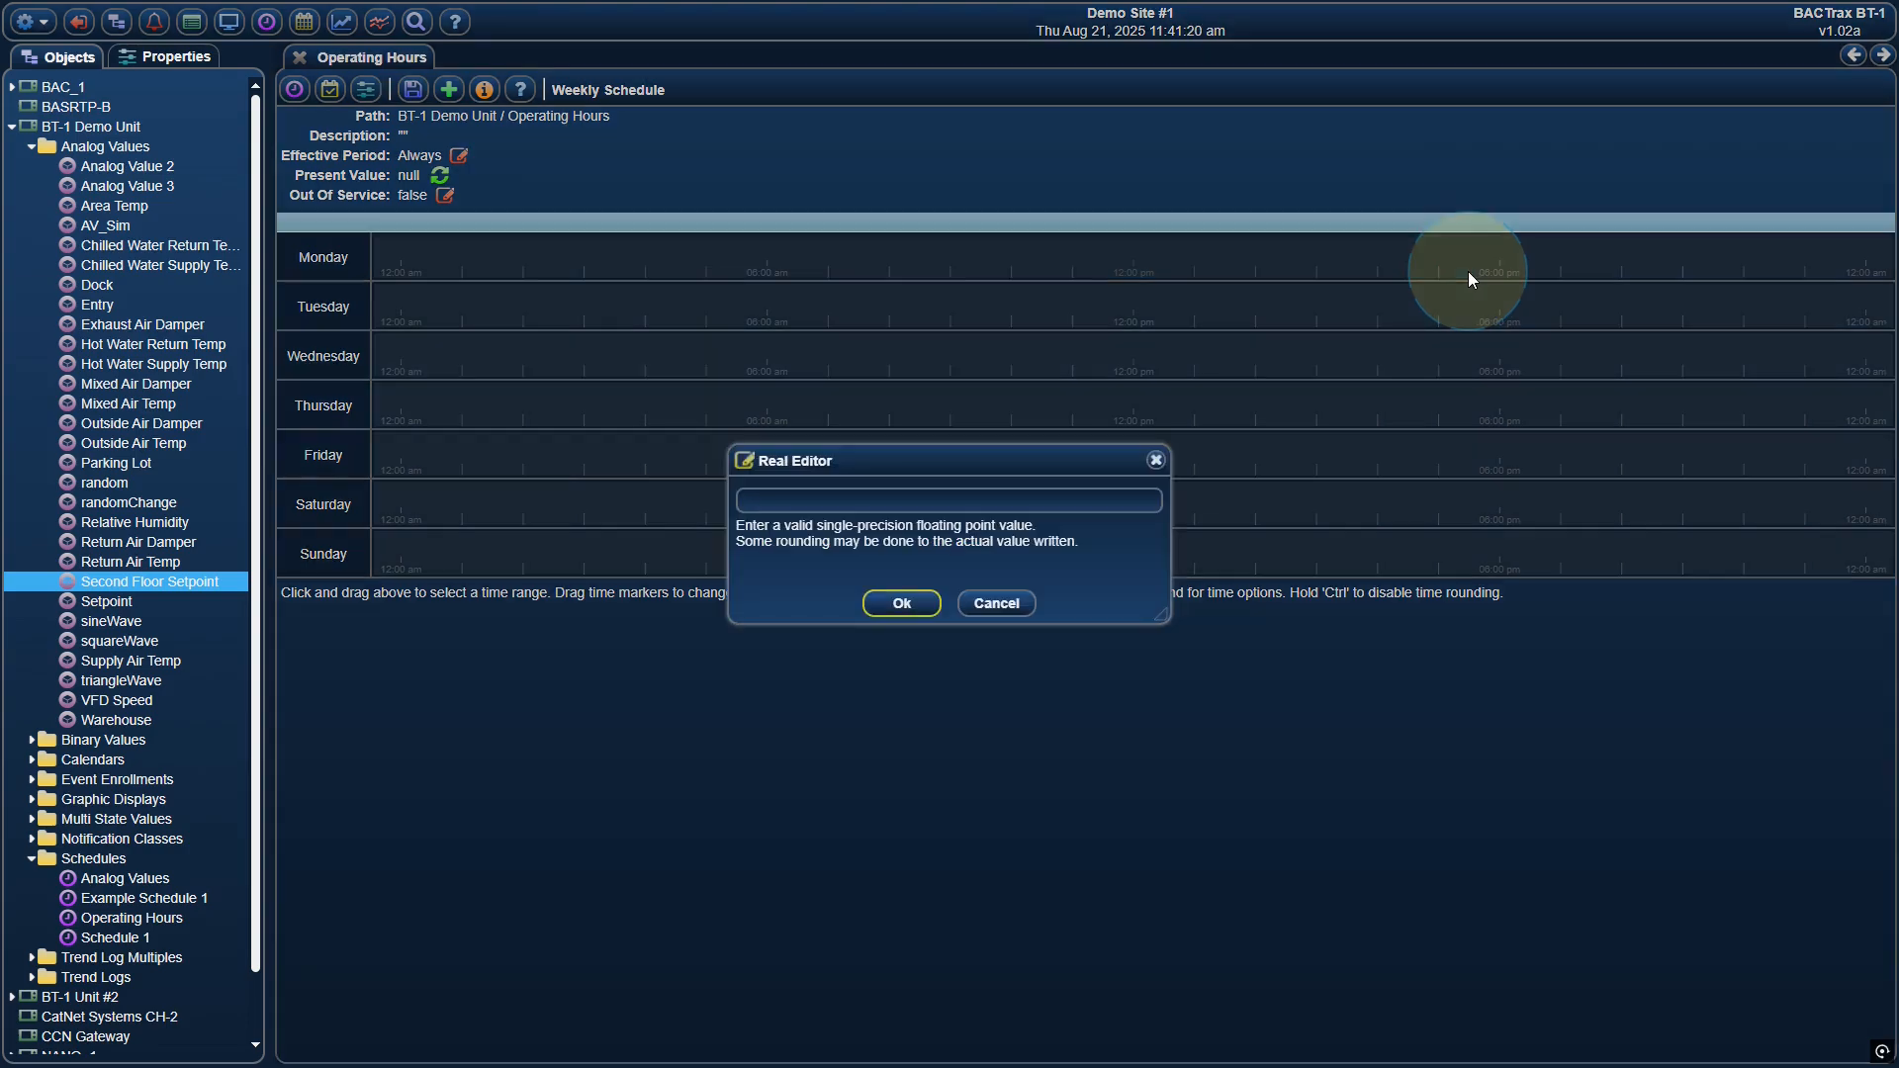
type("7")
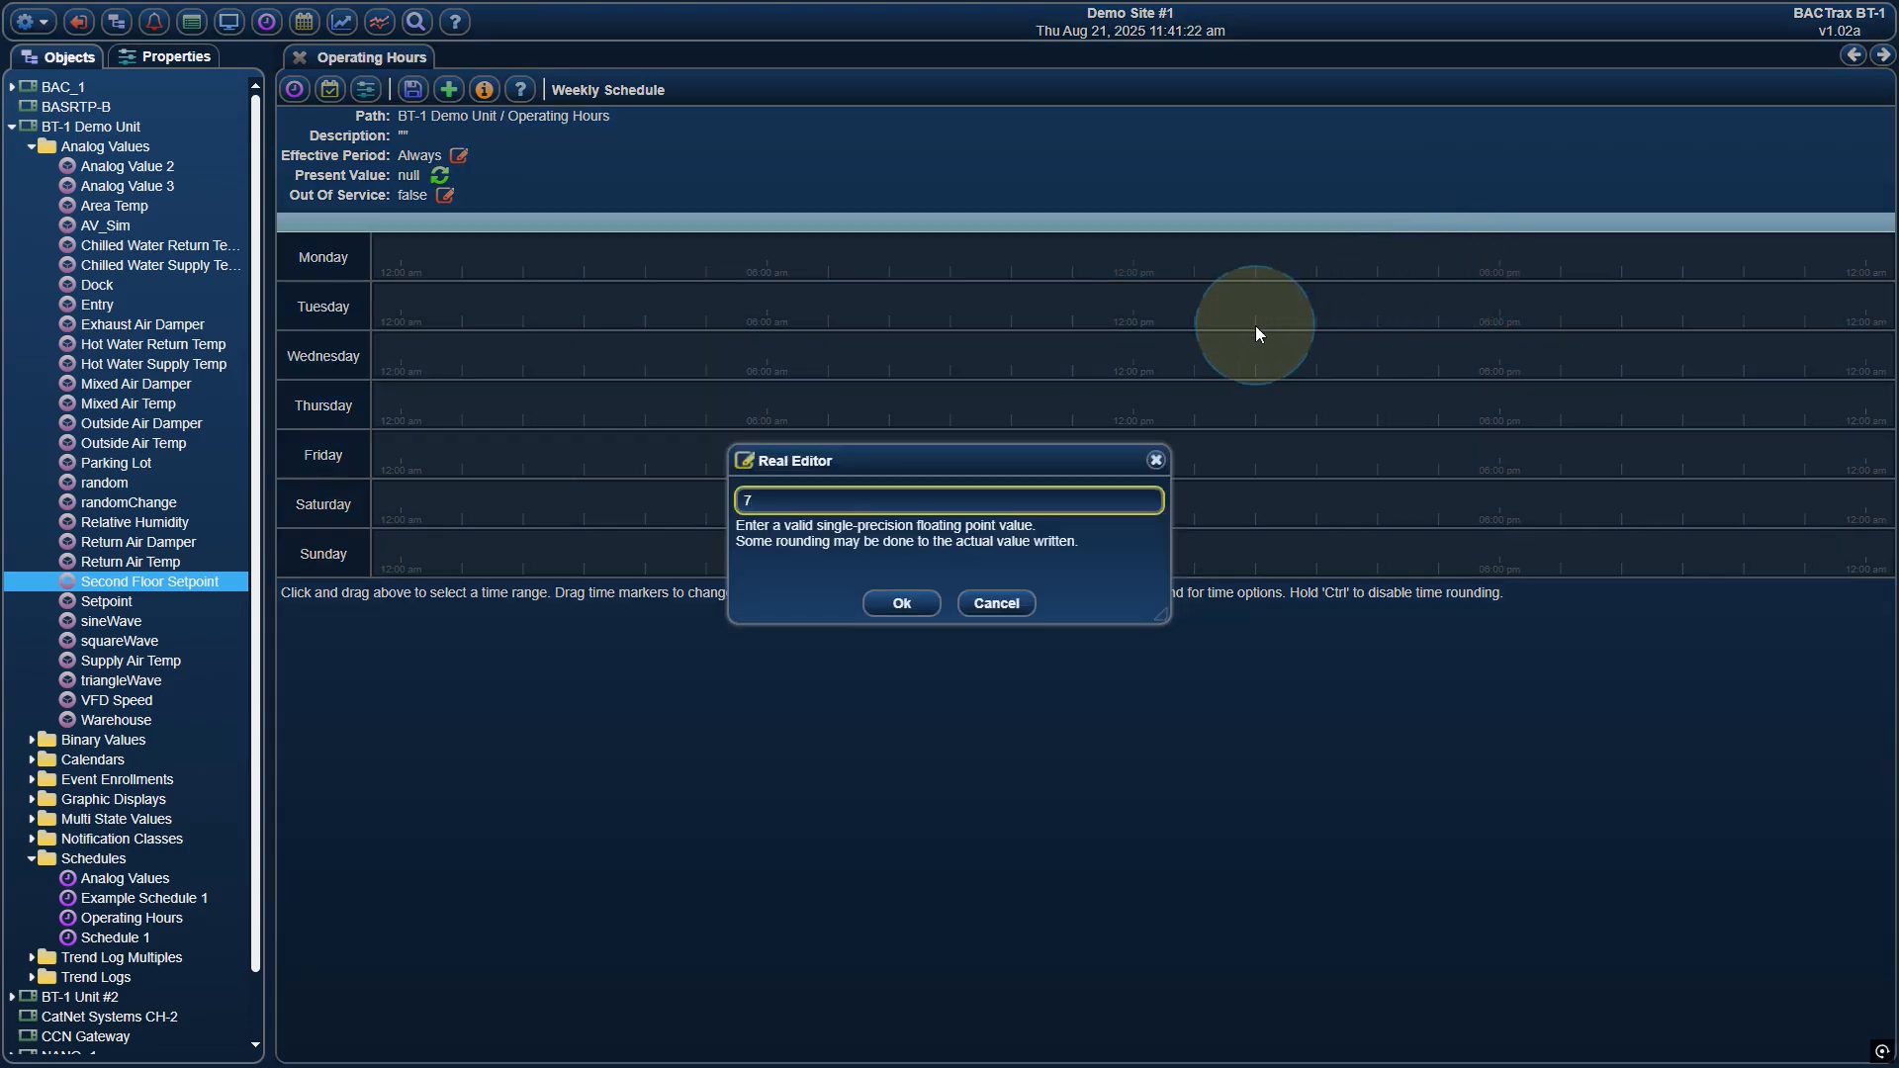
type("2")
left_click(900, 602)
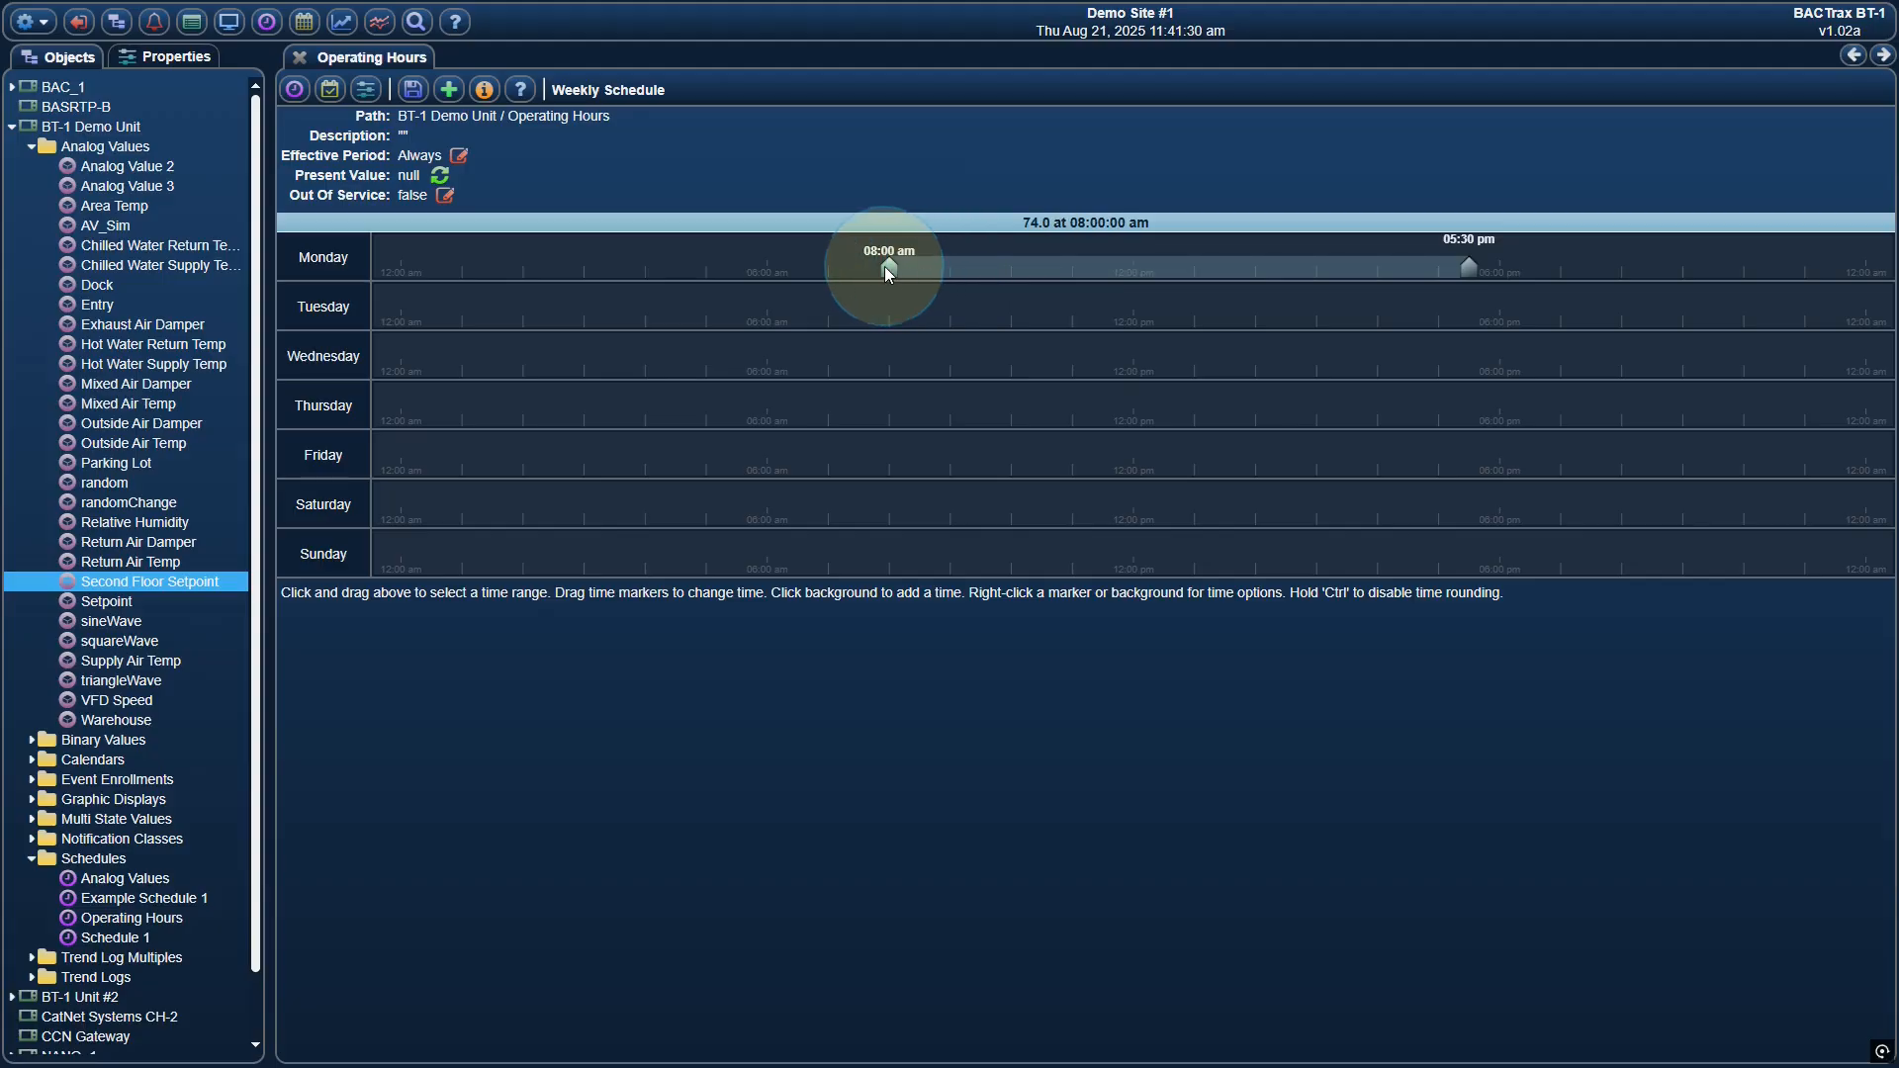
mouse_move(888, 267)
left_mouse_down()
mouse_move(809, 270)
mouse_move(858, 269)
left_mouse_up()
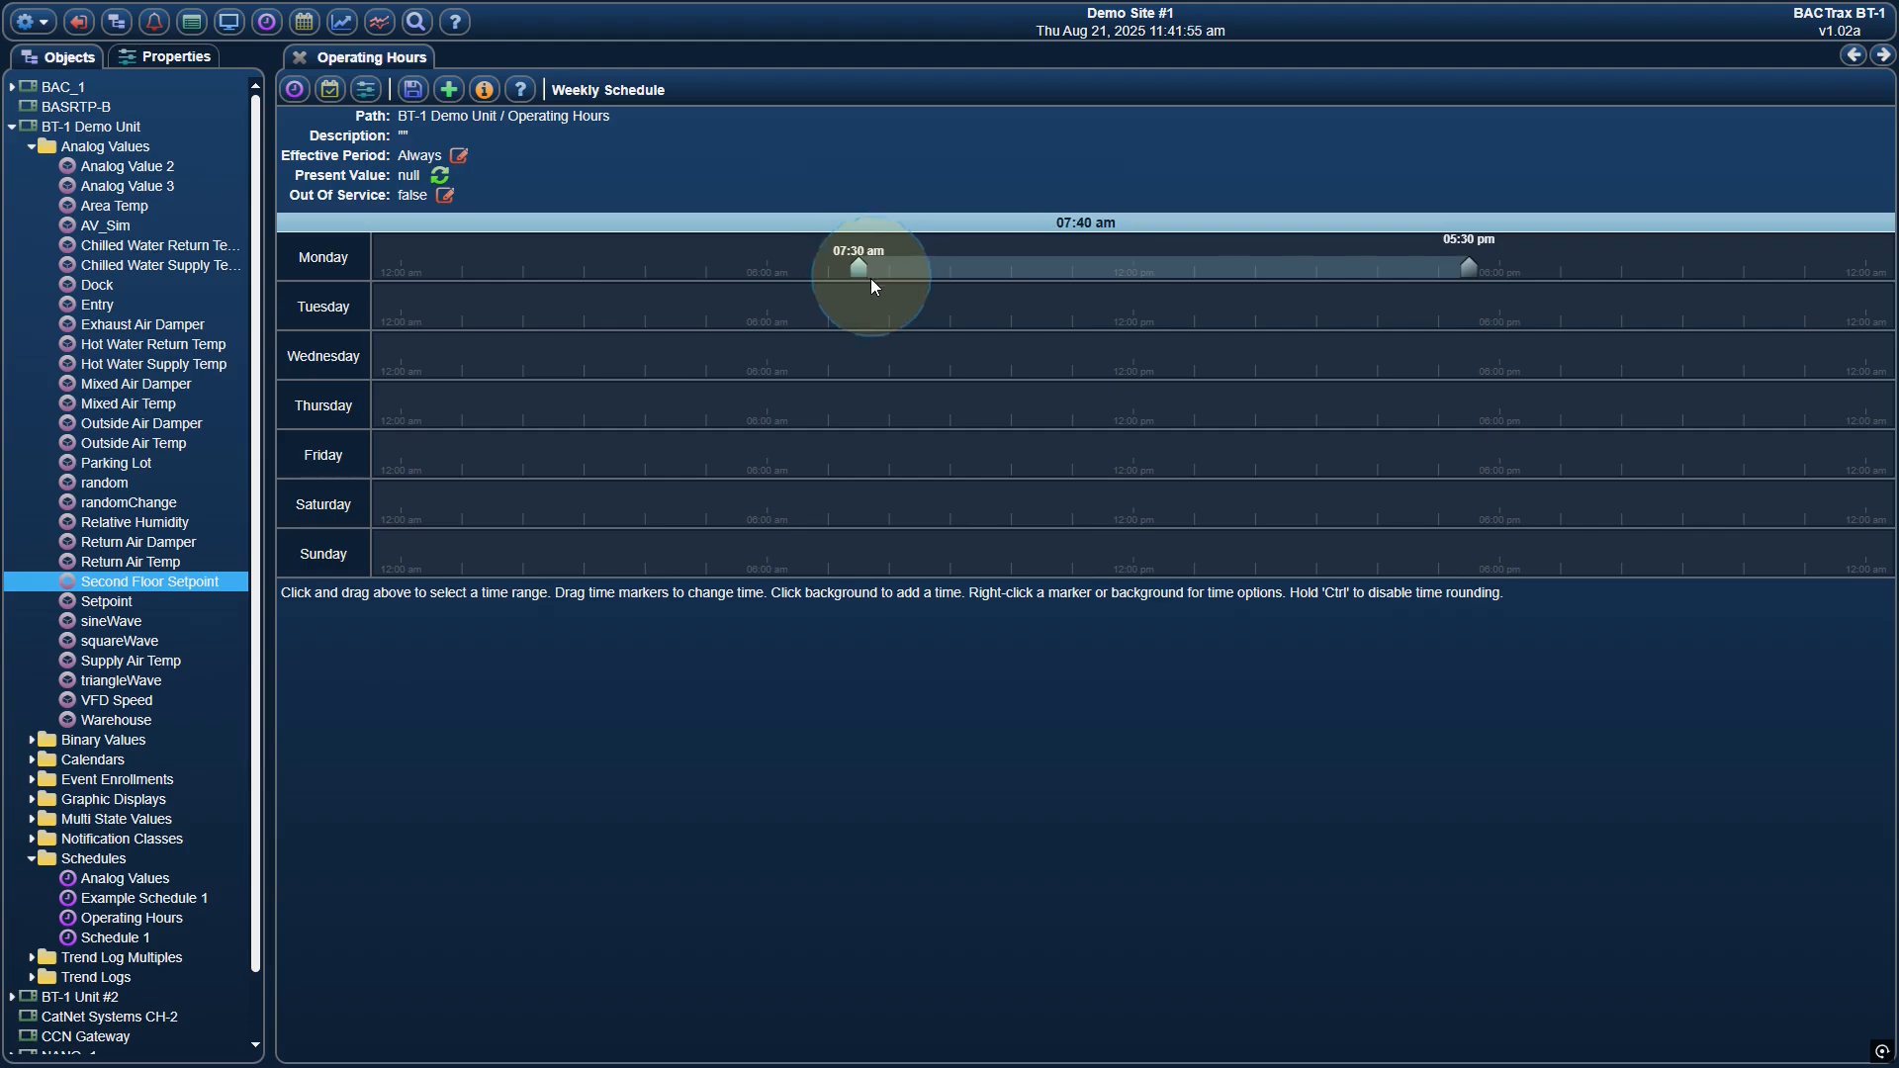
Copy the Monday schedule to Tuesday through Saturday
right_click(936, 267)
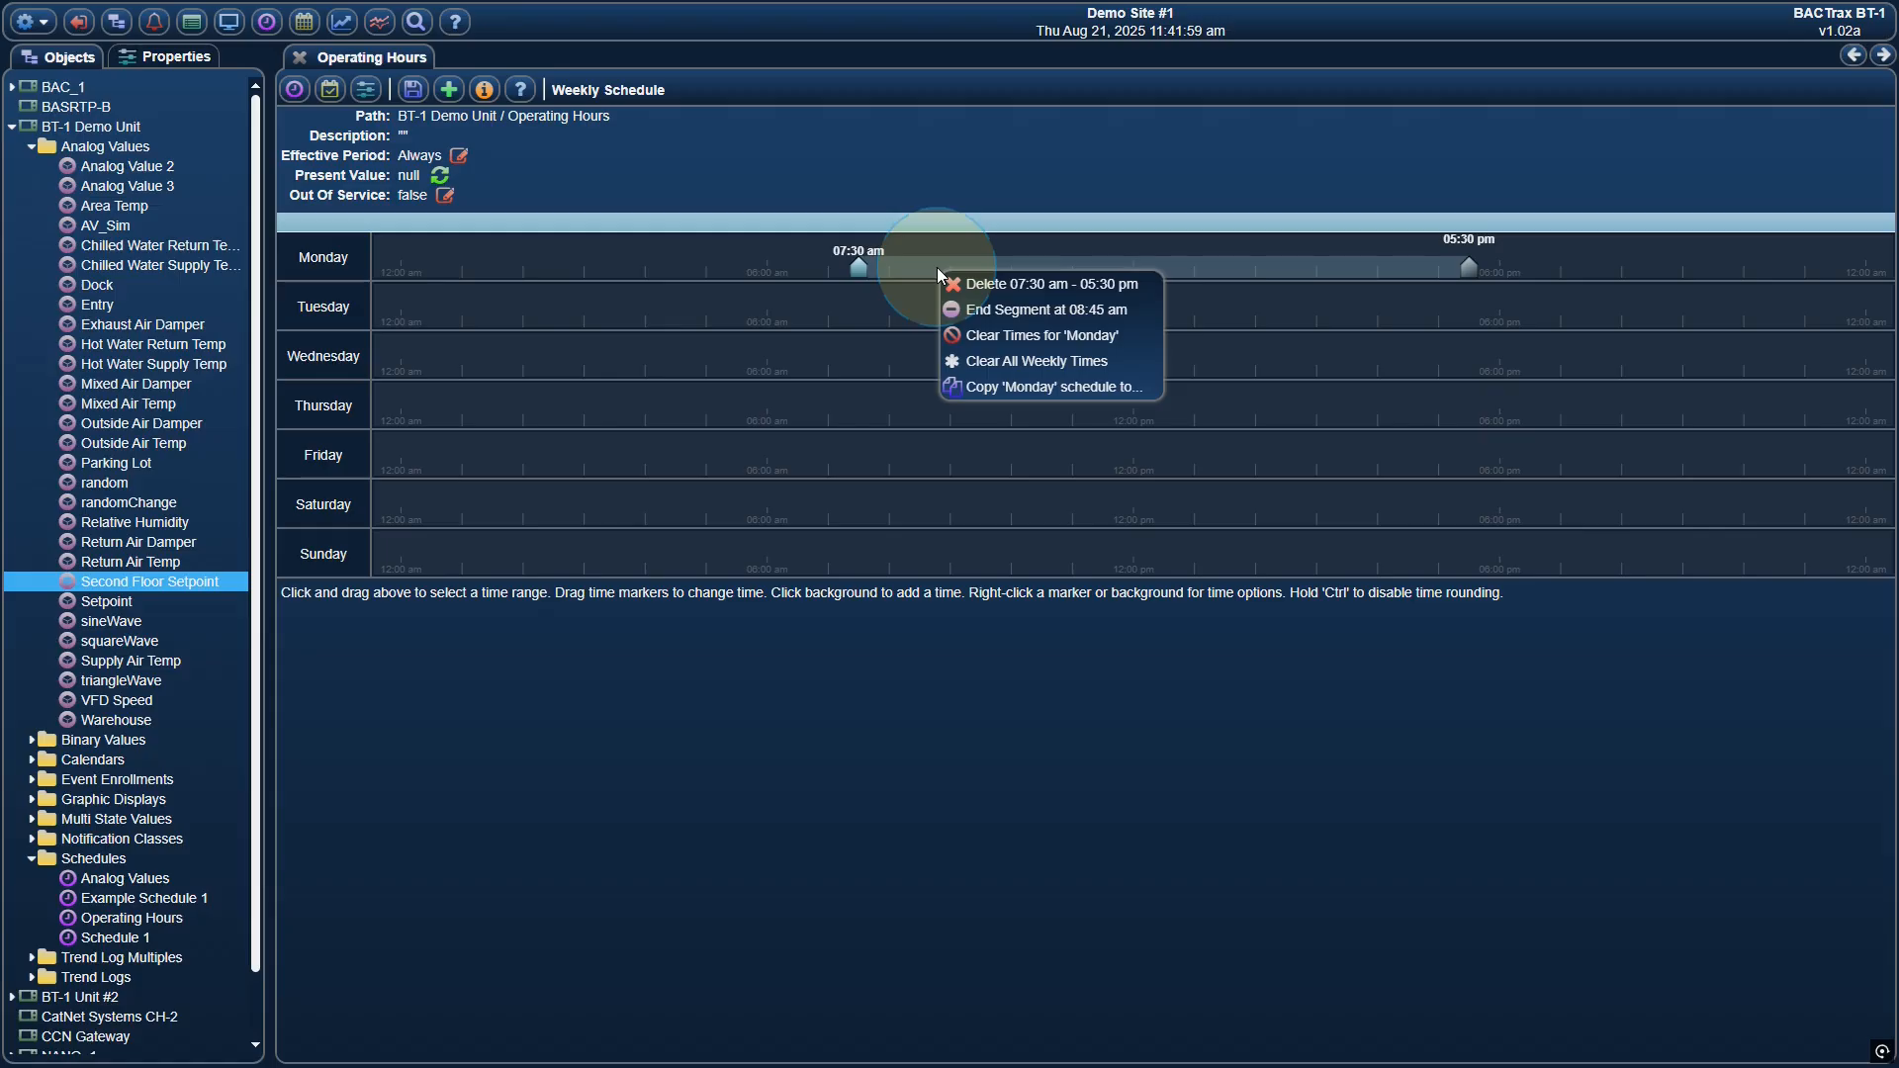
left_click(1035, 388)
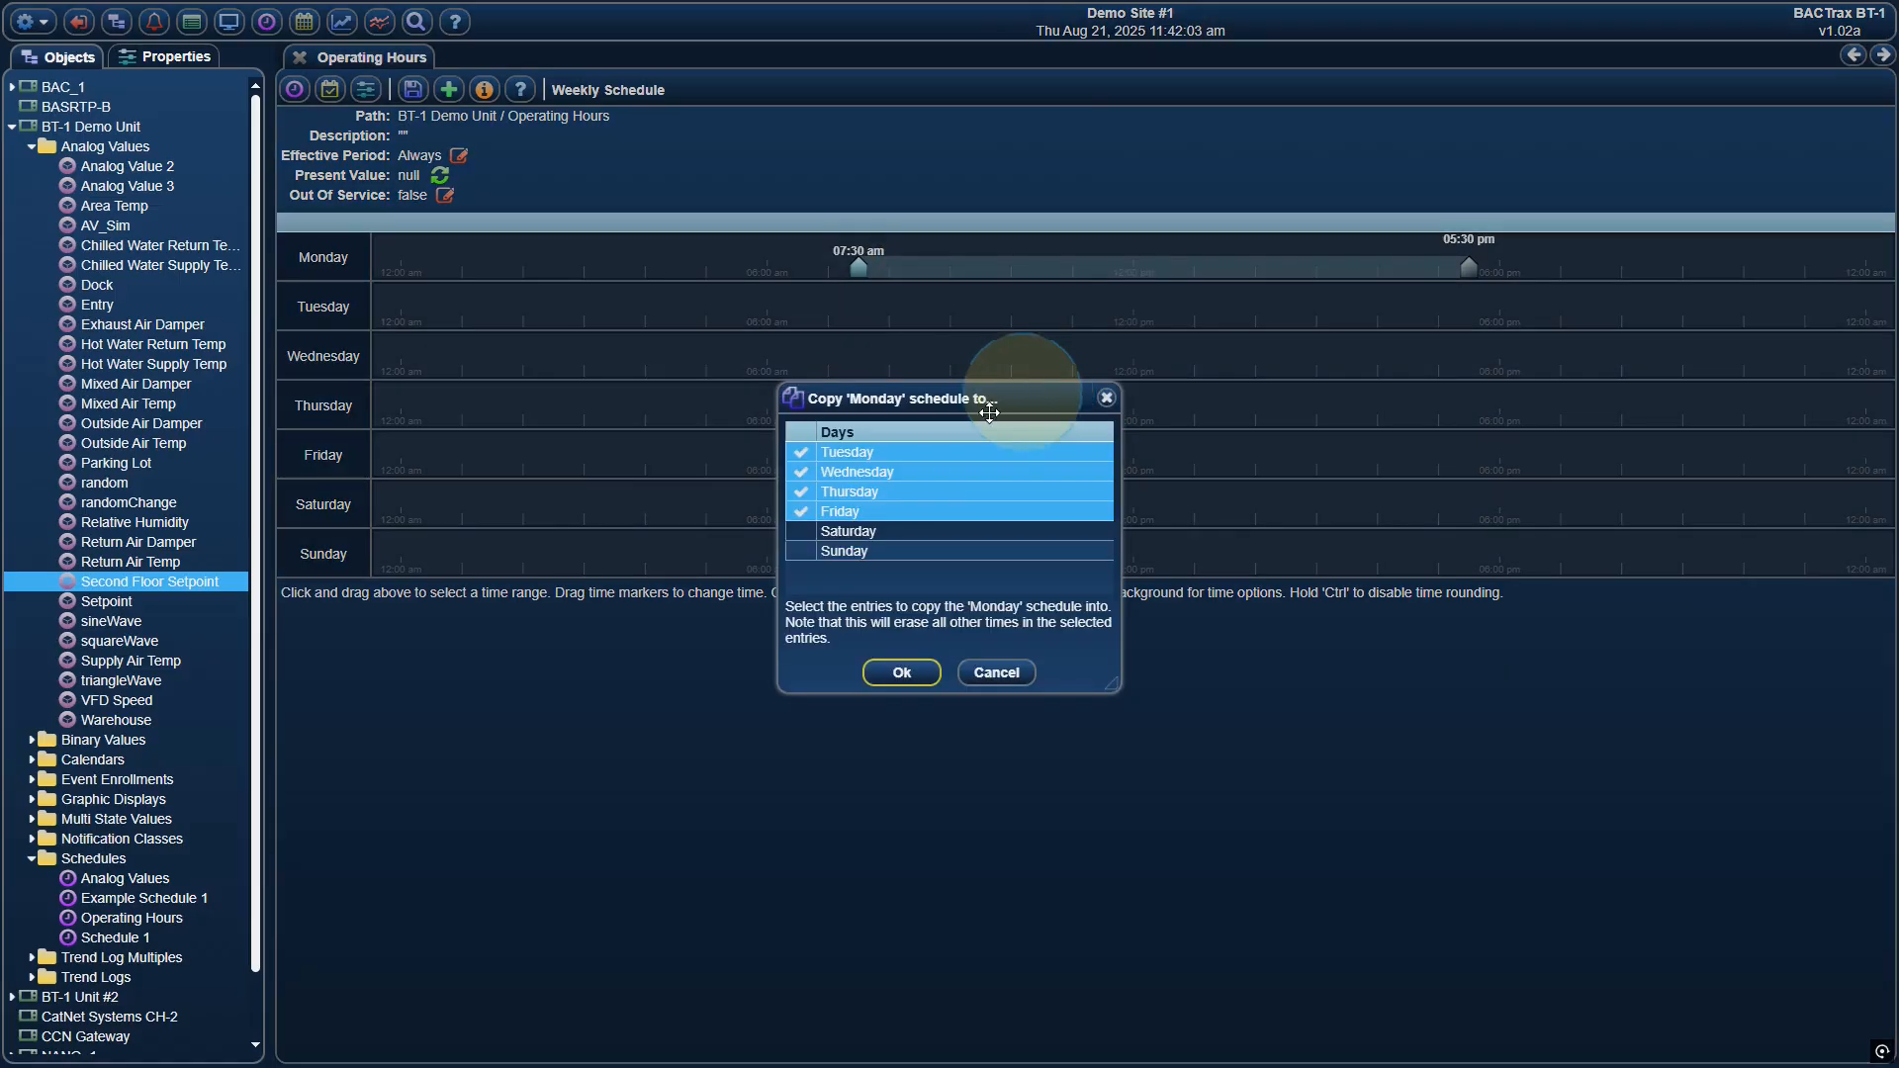
left_click(811, 531)
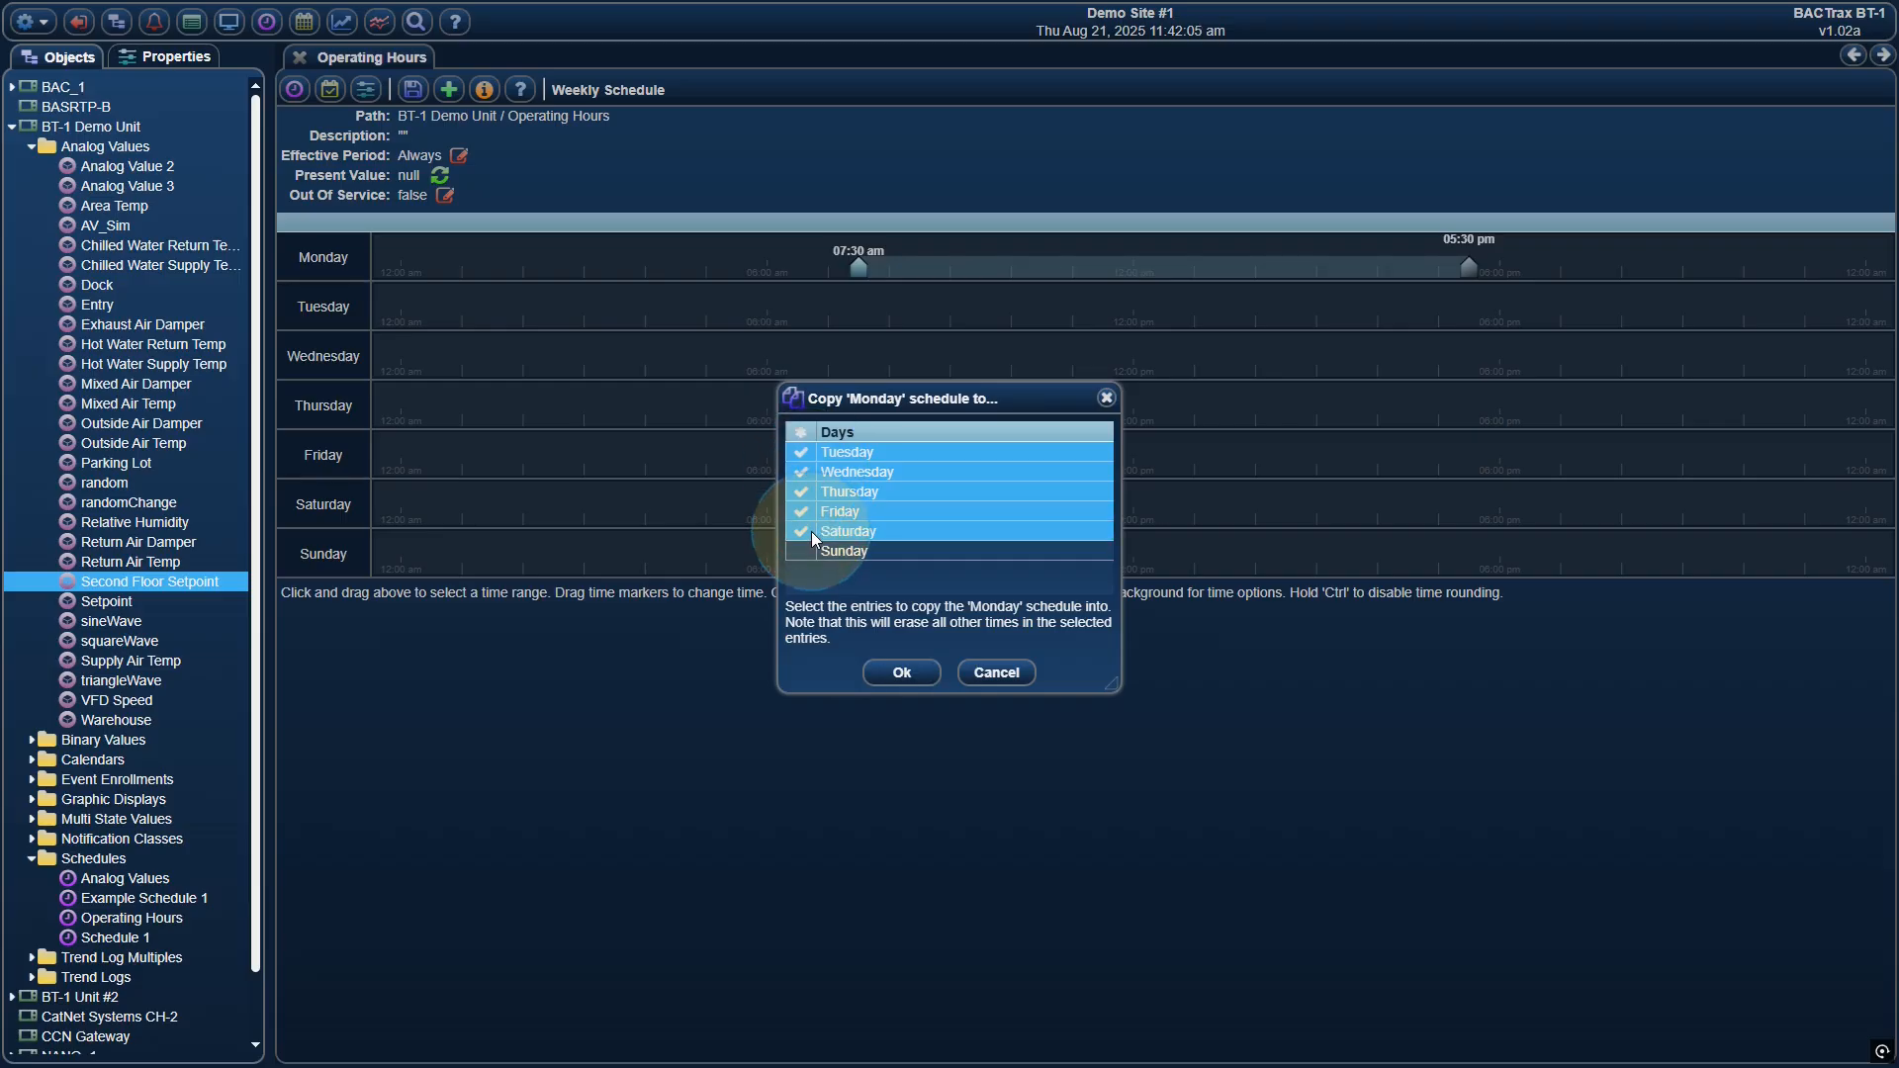
left_click(900, 672)
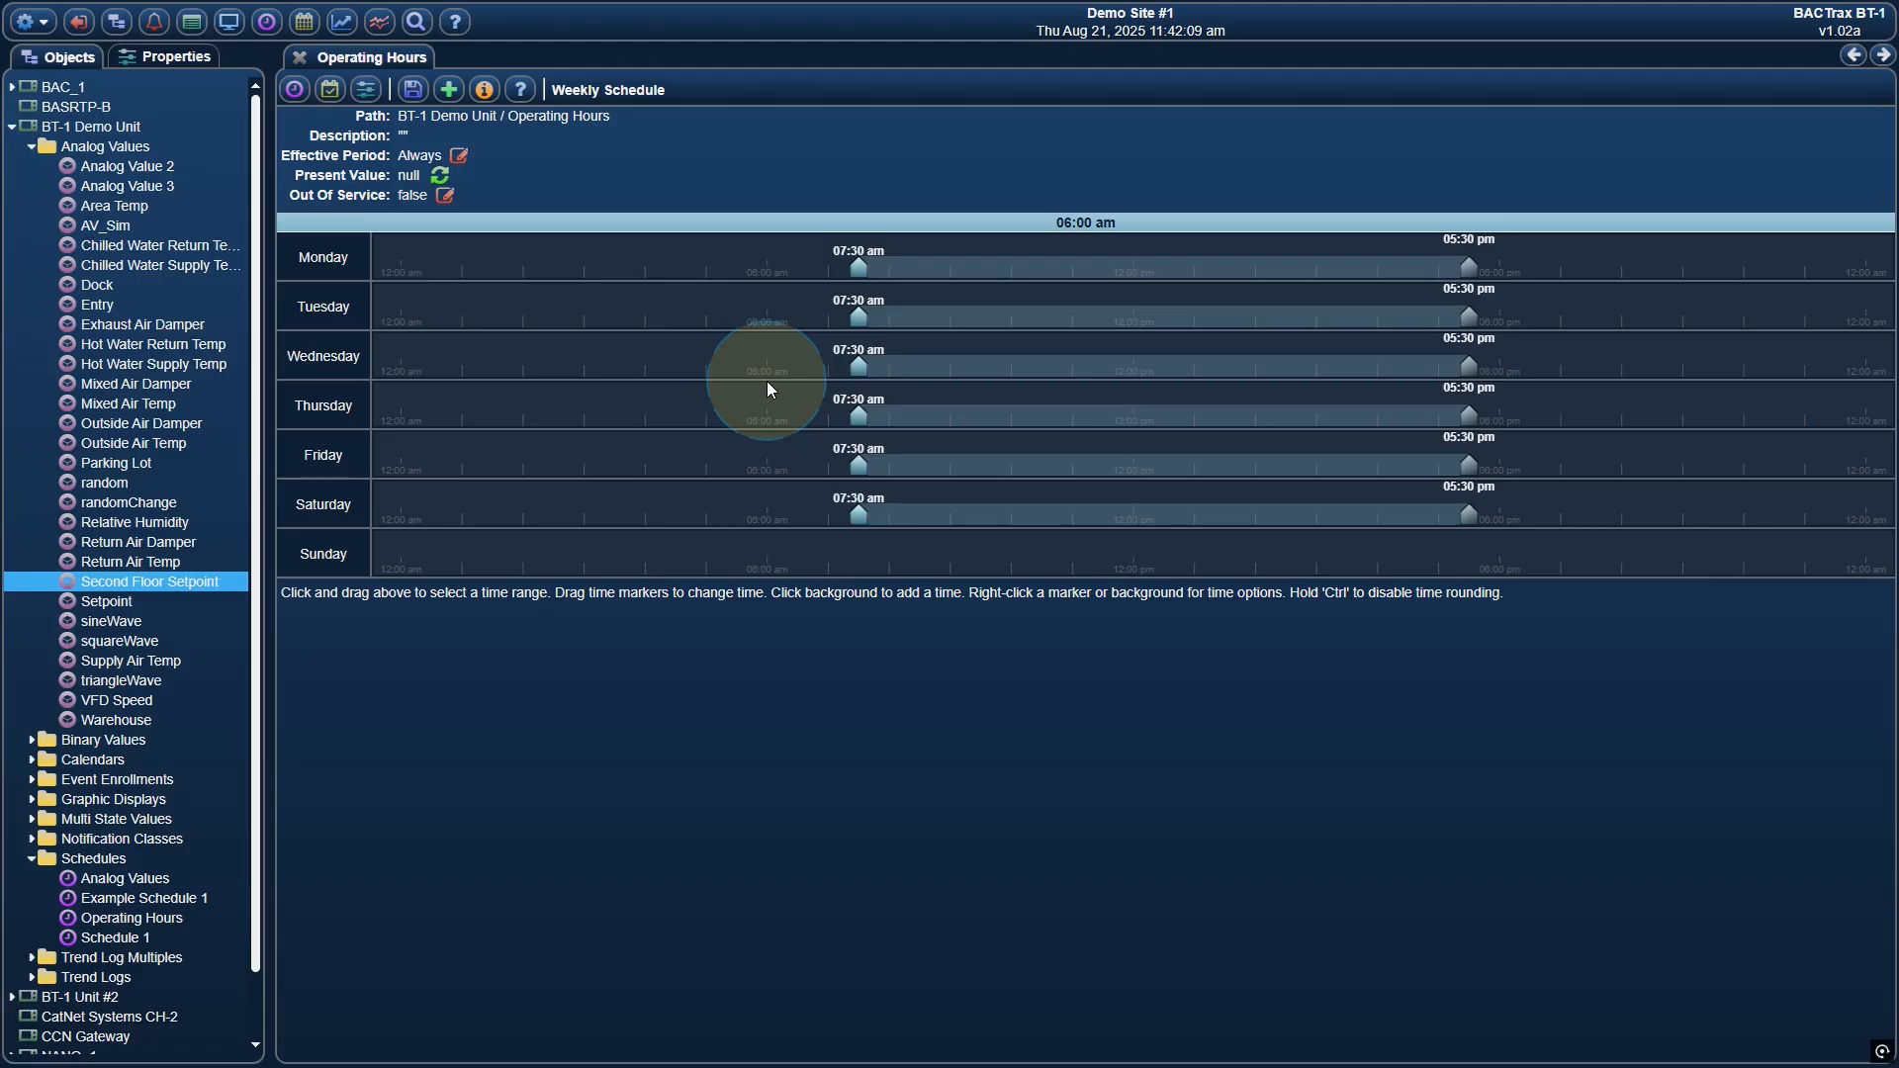
right_click(859, 265)
left_click(910, 285)
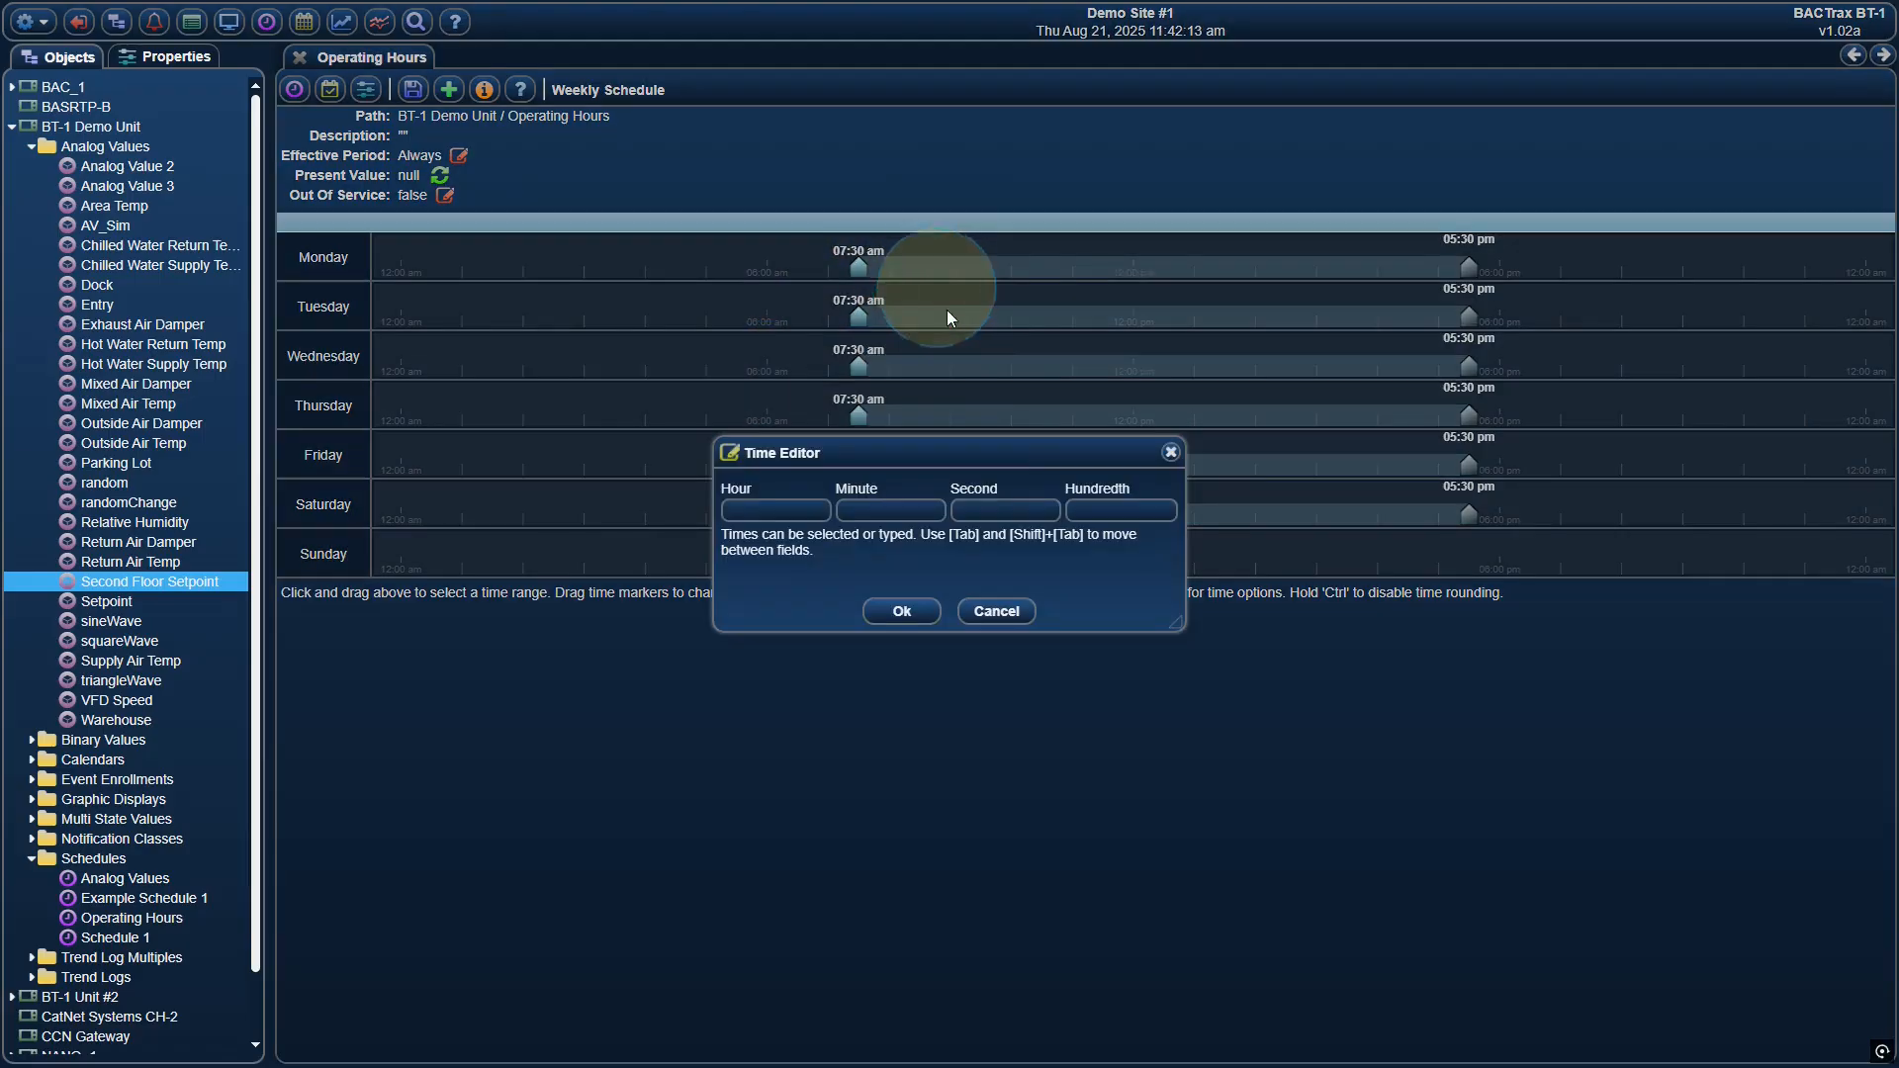
left_click(996, 612)
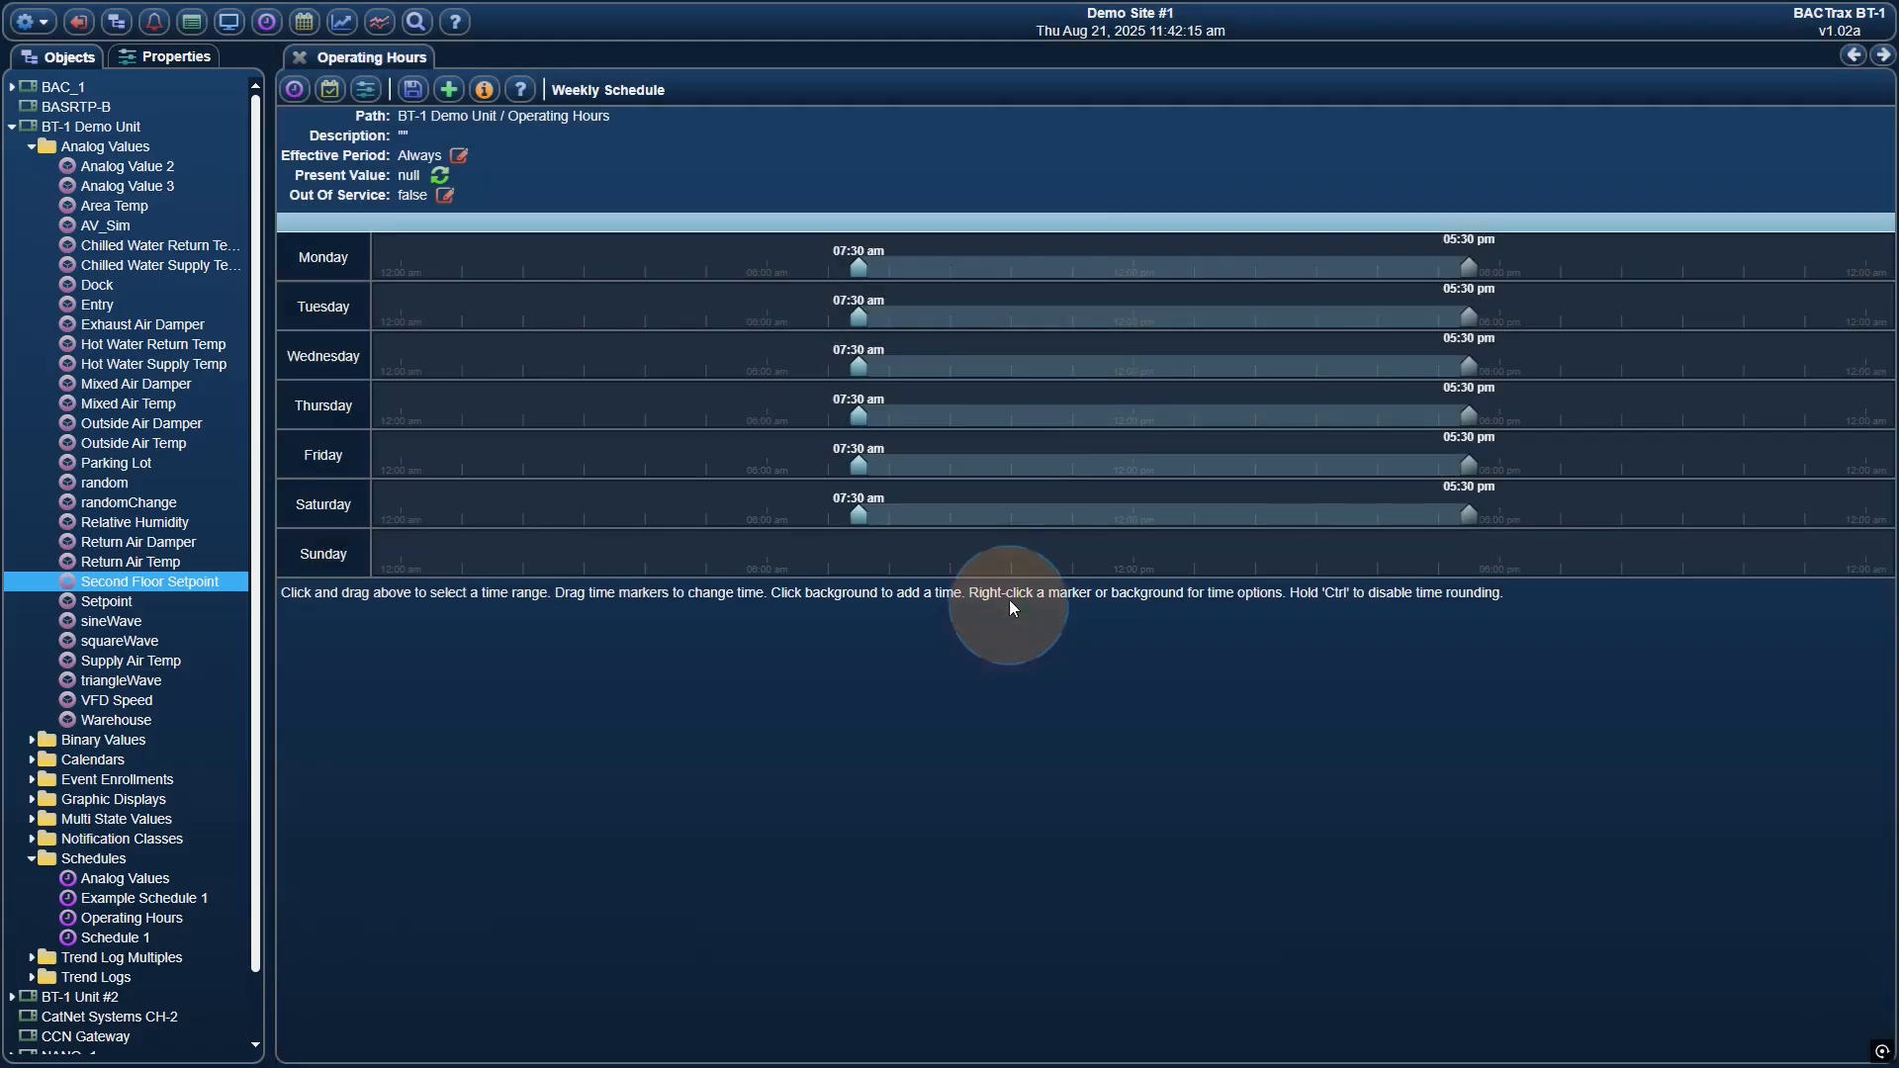
right_click(859, 266)
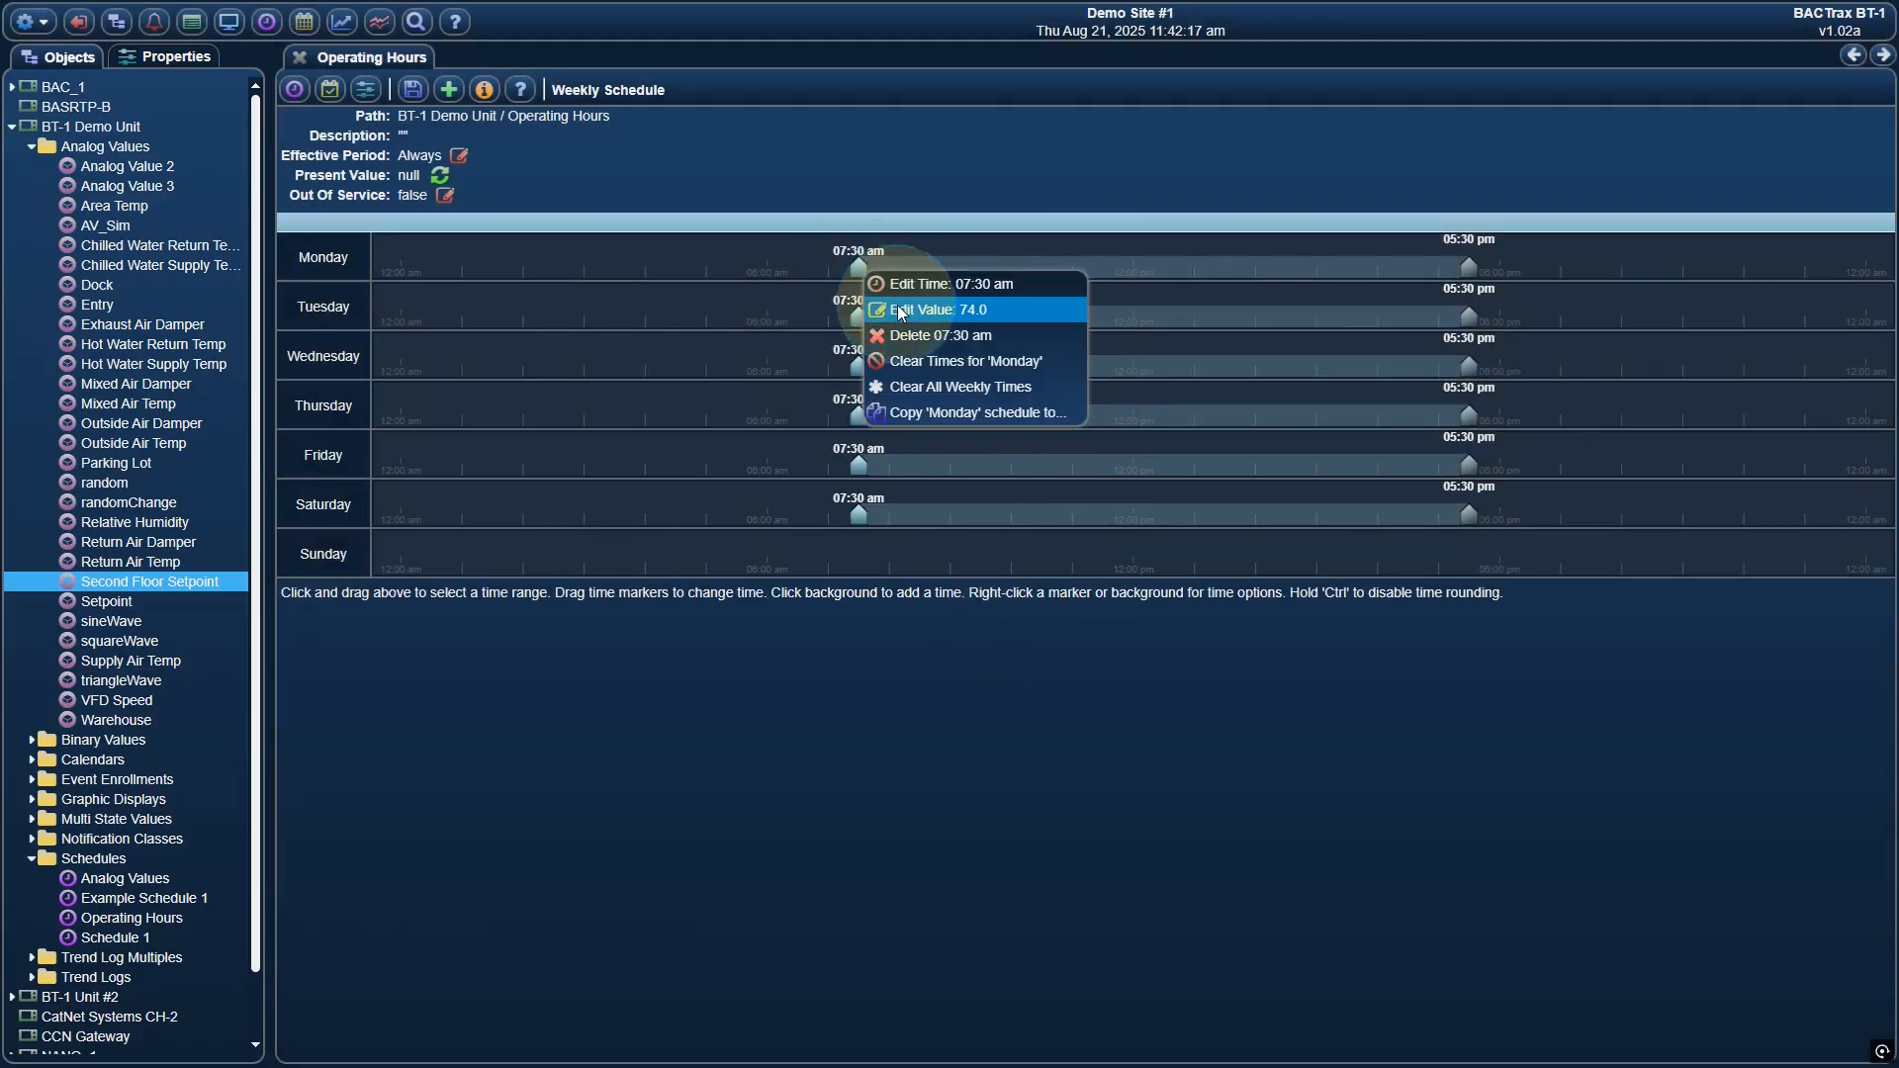
left_click(900, 309)
left_click(986, 660)
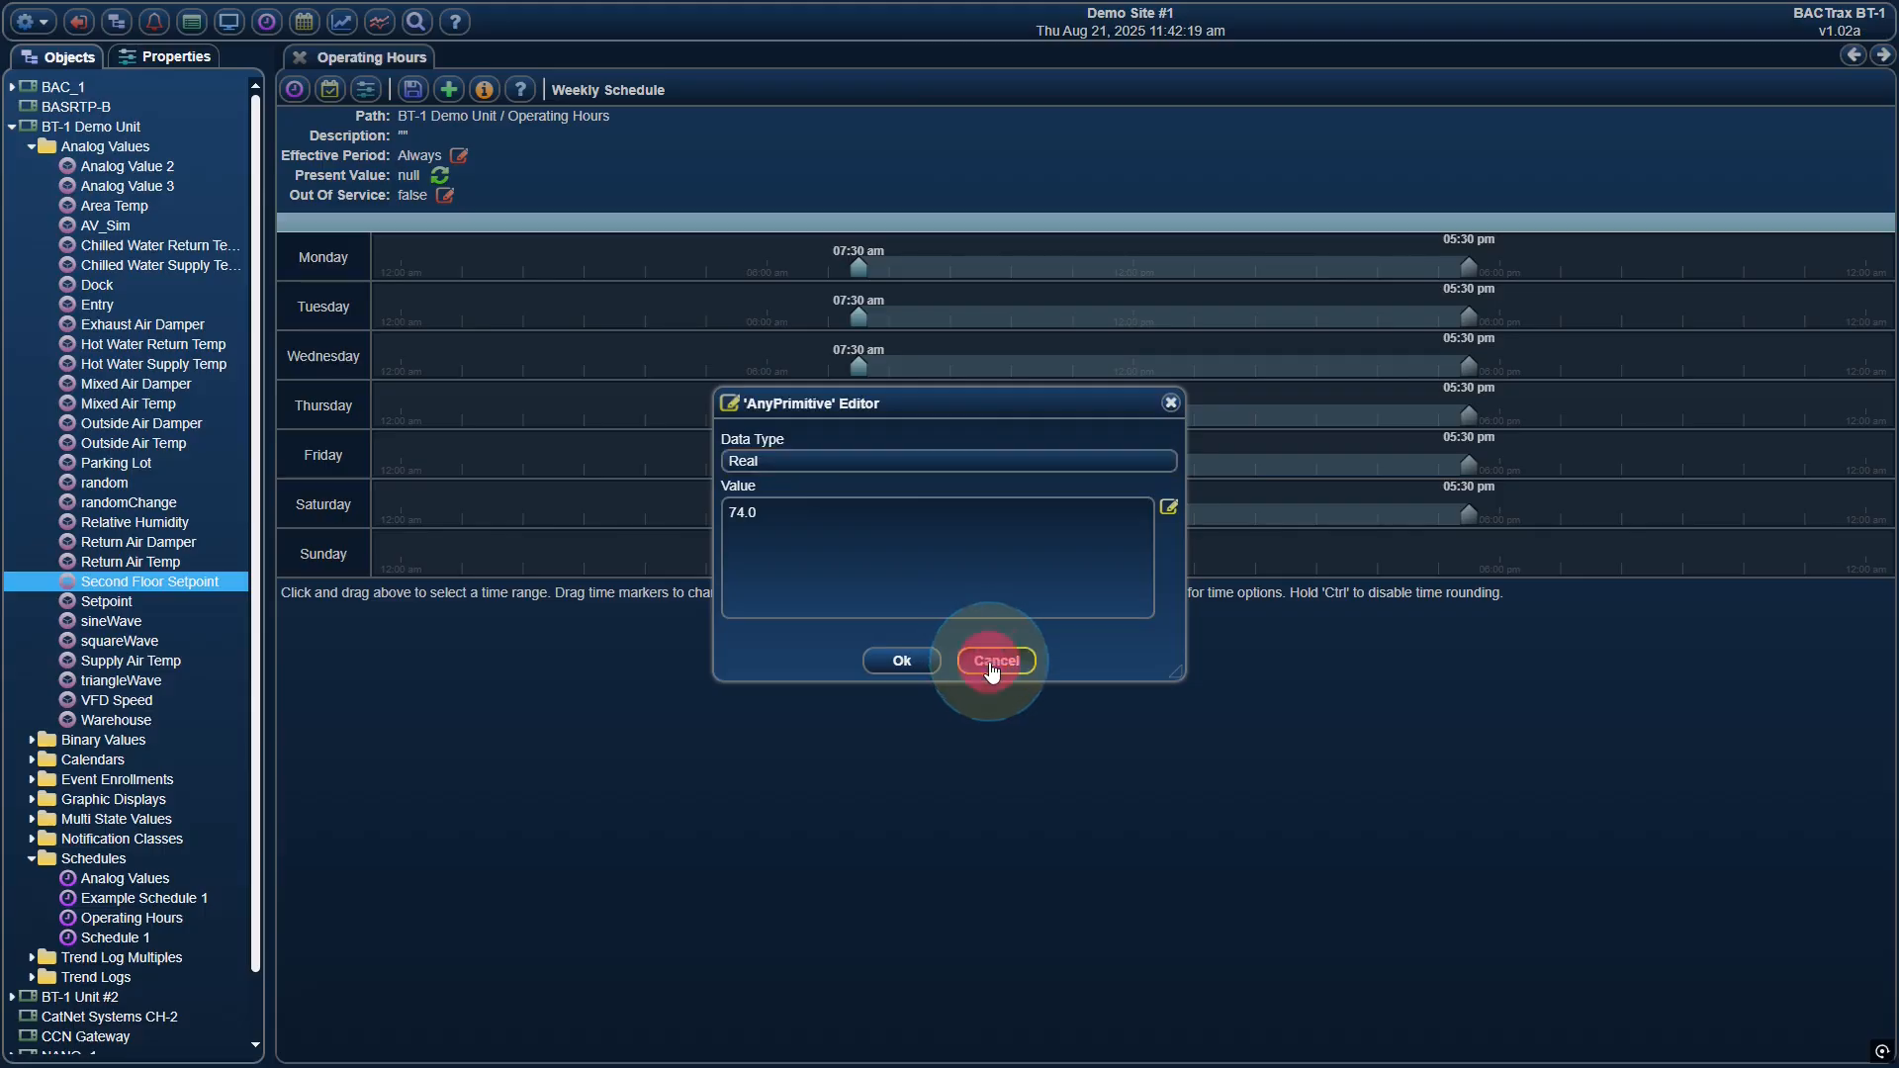
right_click(857, 270)
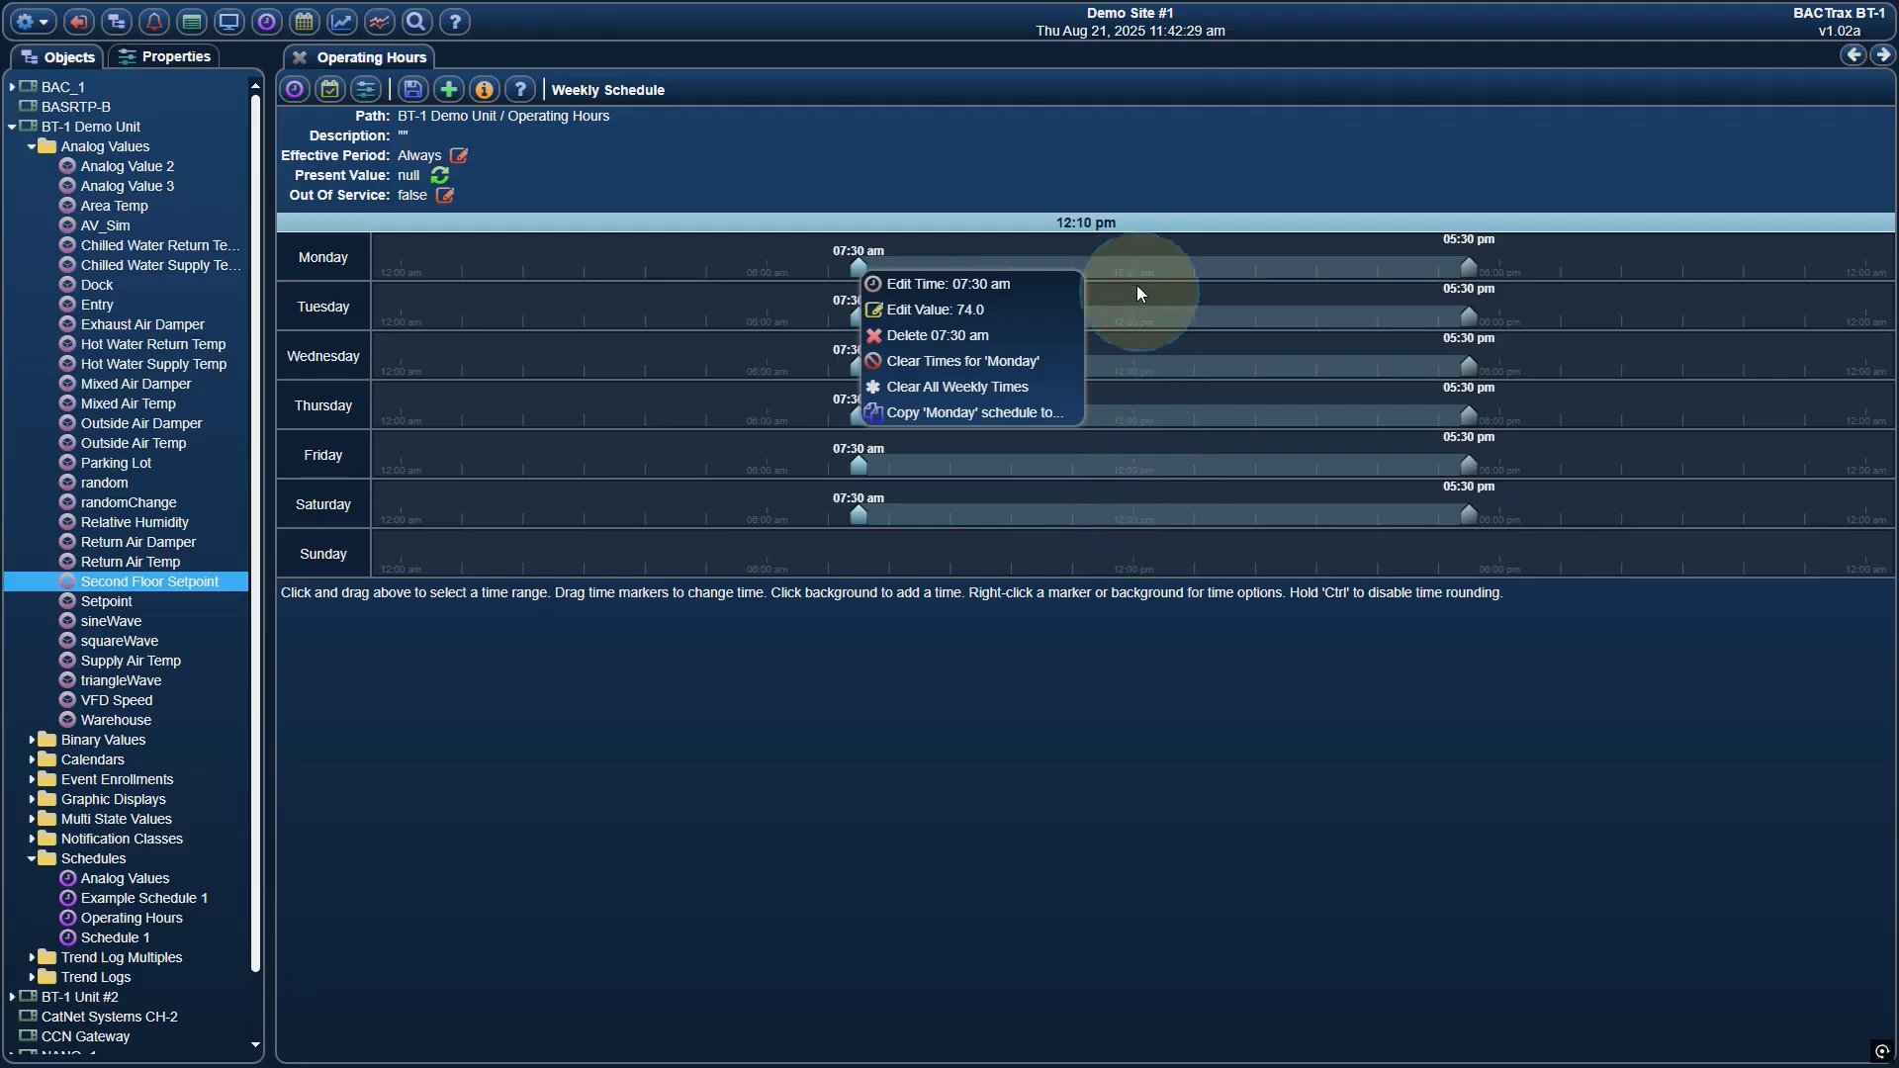
left_click(789, 226)
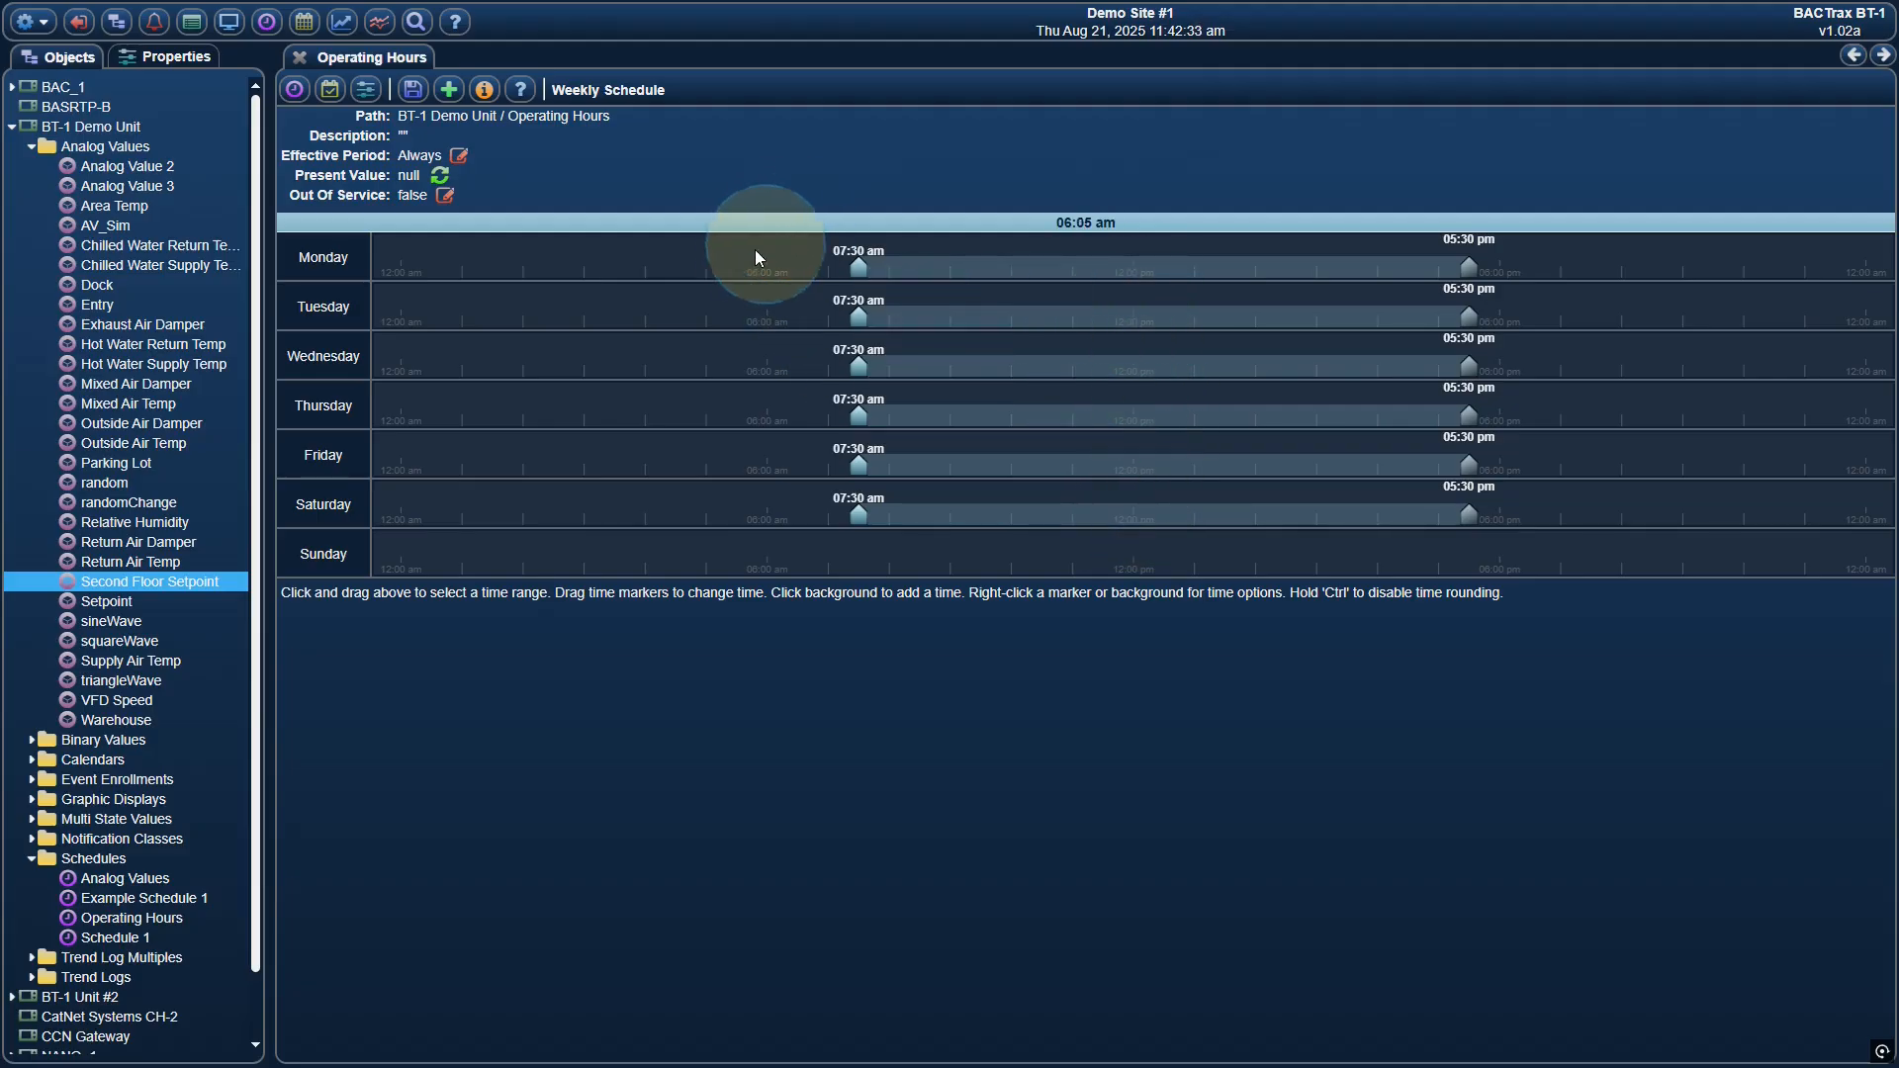
Add a second Monday period from 4:00 am to 6:00 am with value 75
left_click_drag(648, 259, 768, 269)
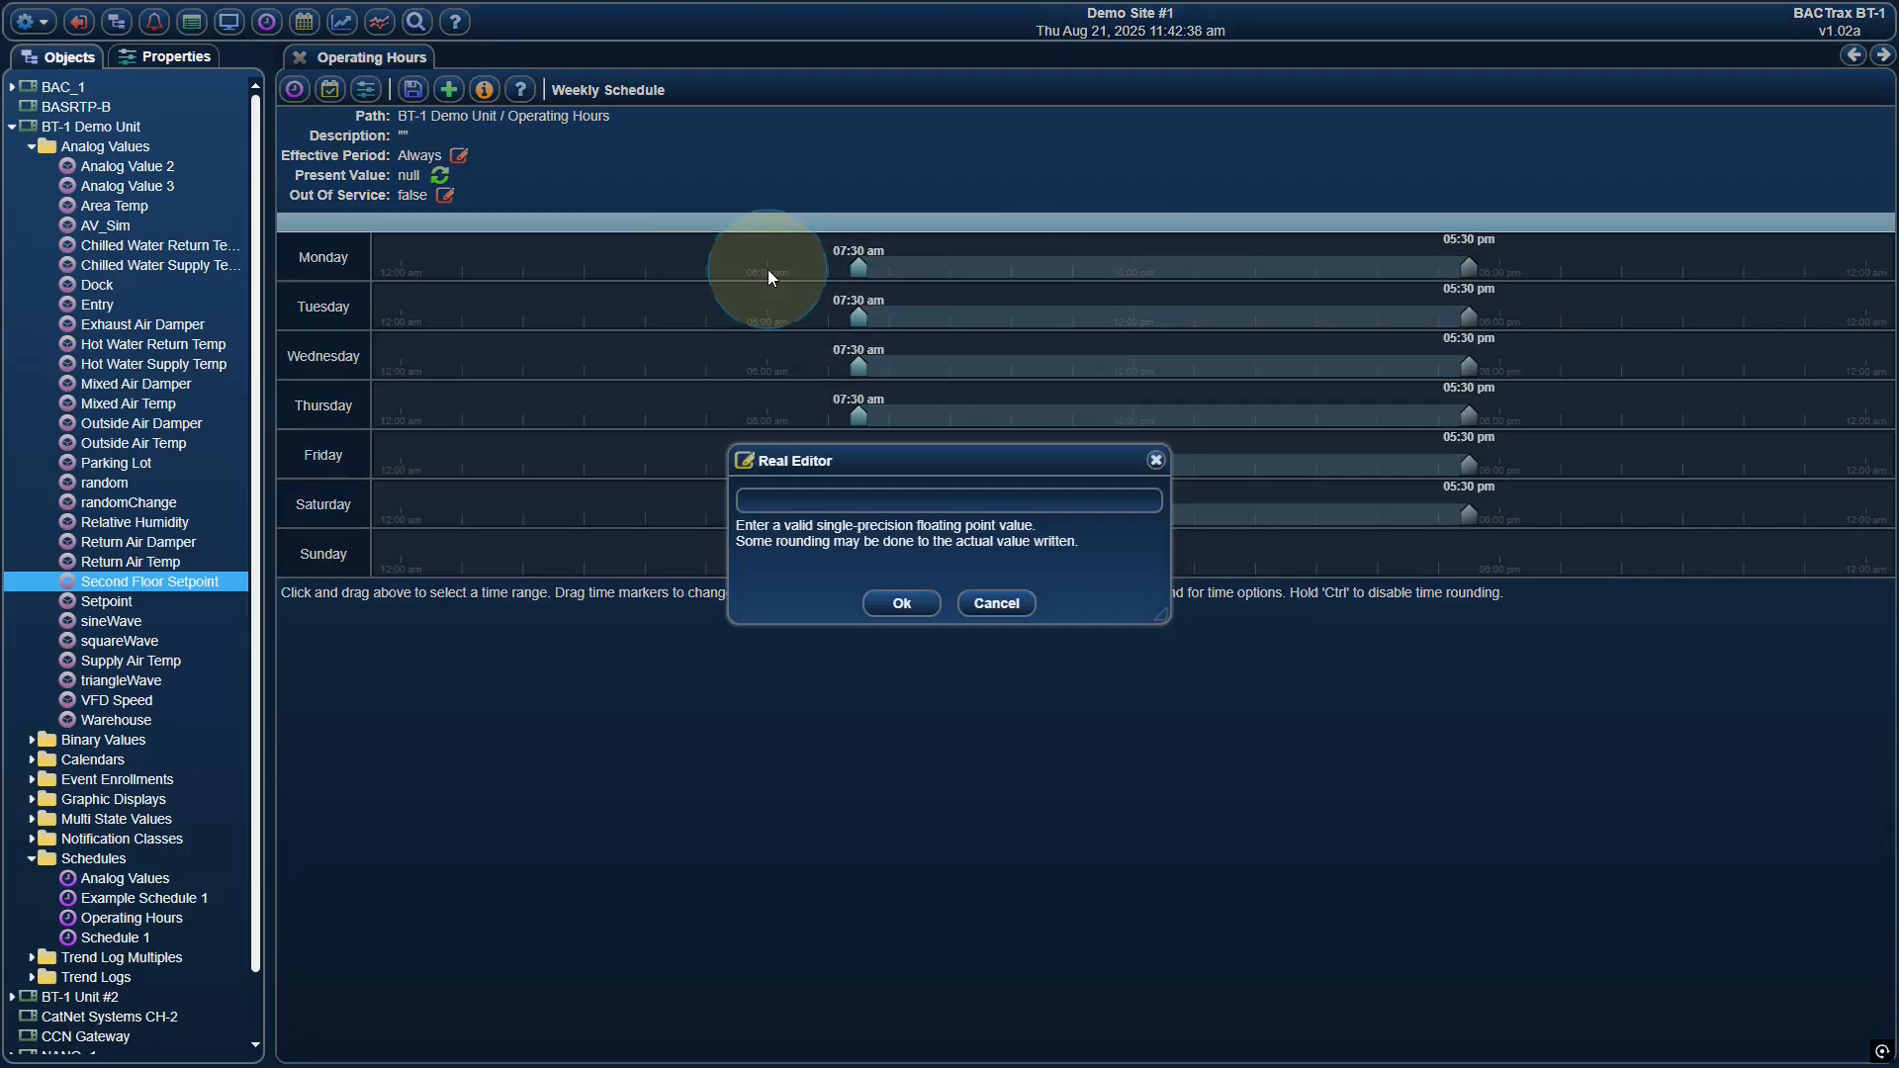
type("1")
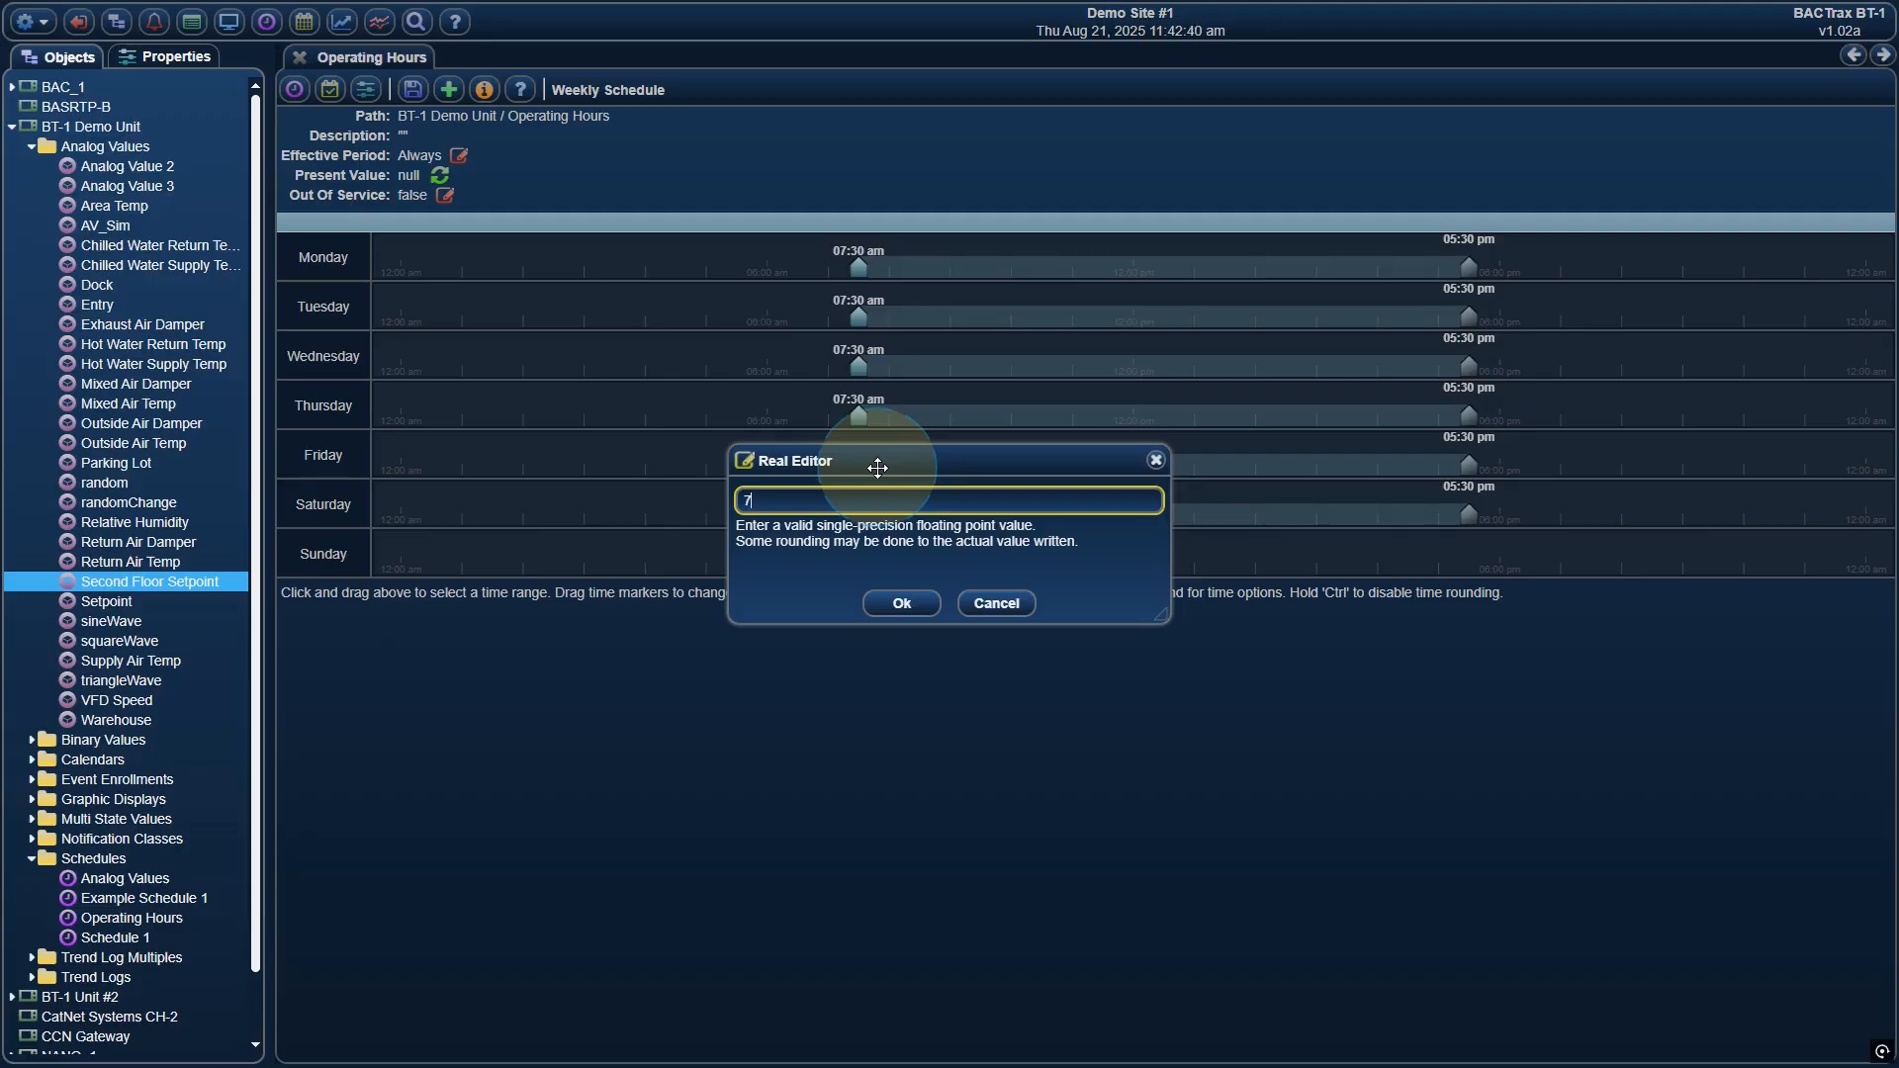
left_click(901, 603)
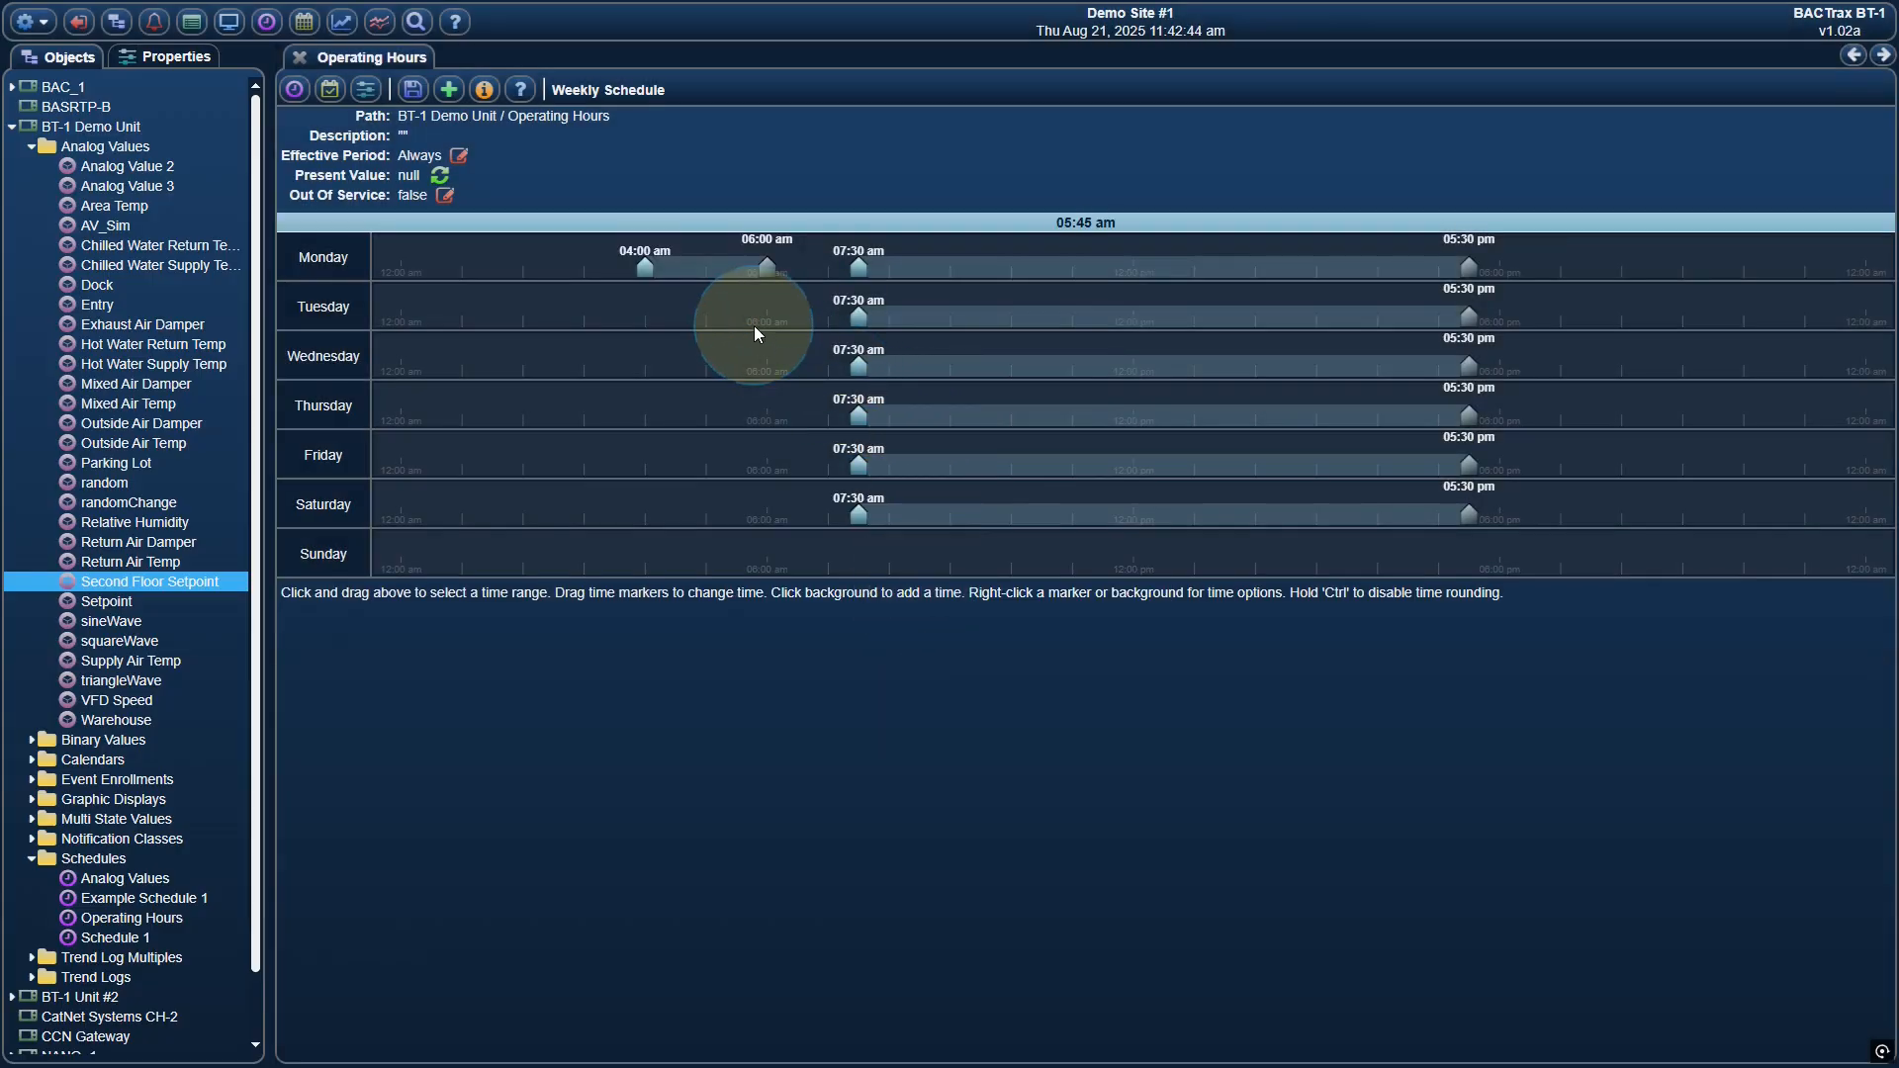
Delete Monday's period starting at 4:00 am, save the schedule and refresh its present value
right_click(648, 266)
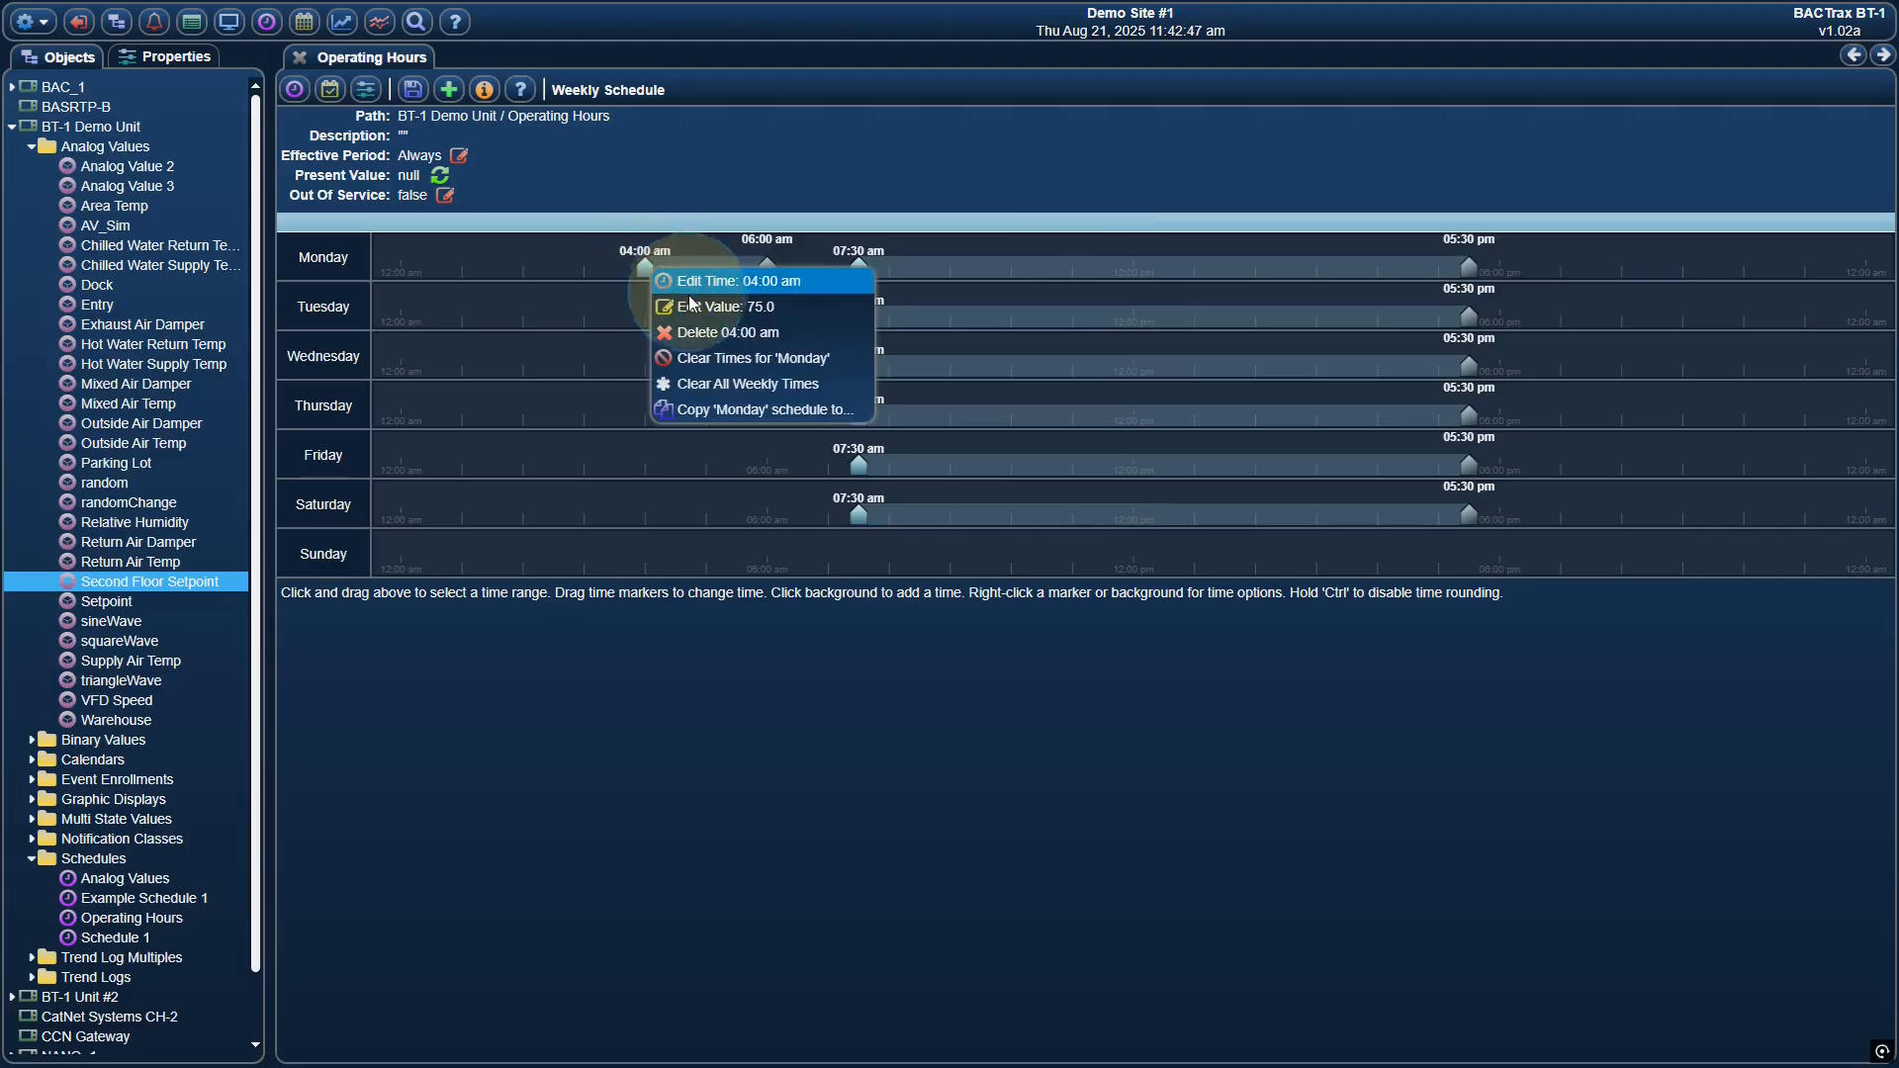
left_click(700, 331)
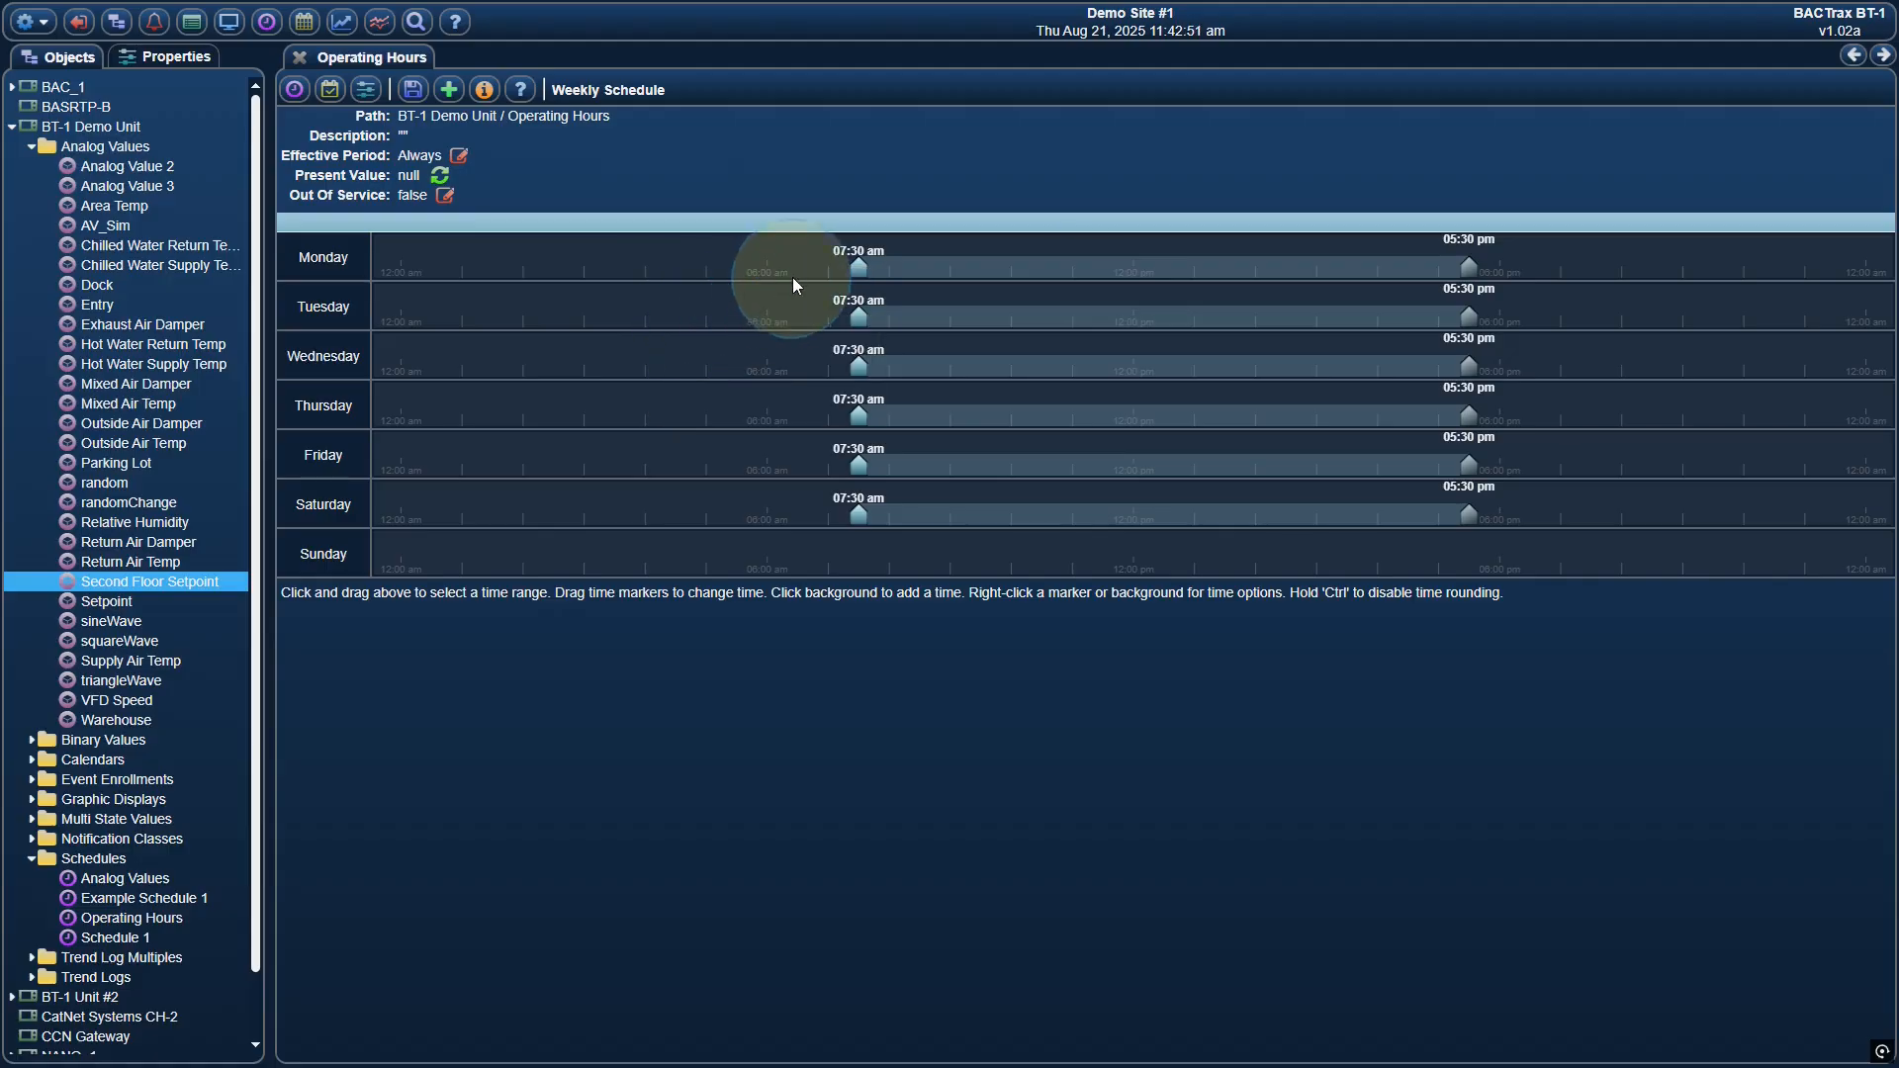
left_click(412, 89)
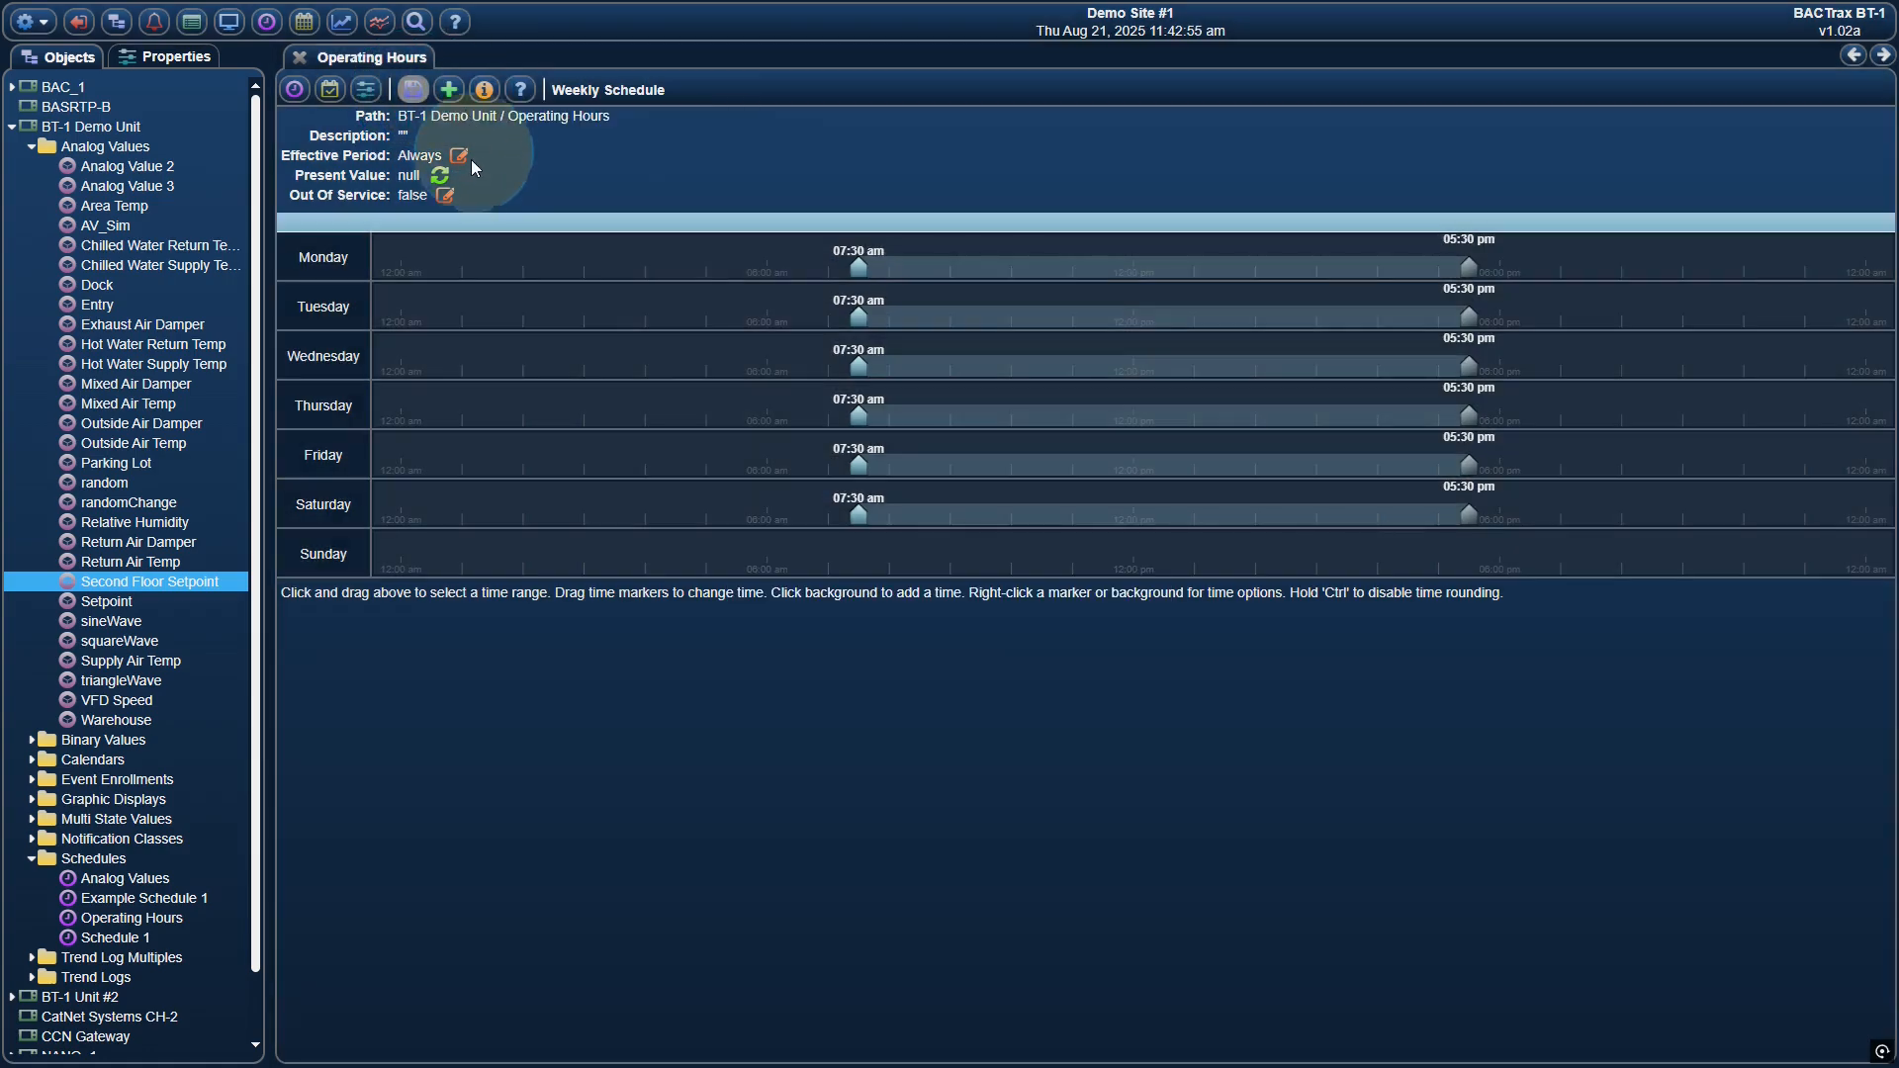
left_click(440, 178)
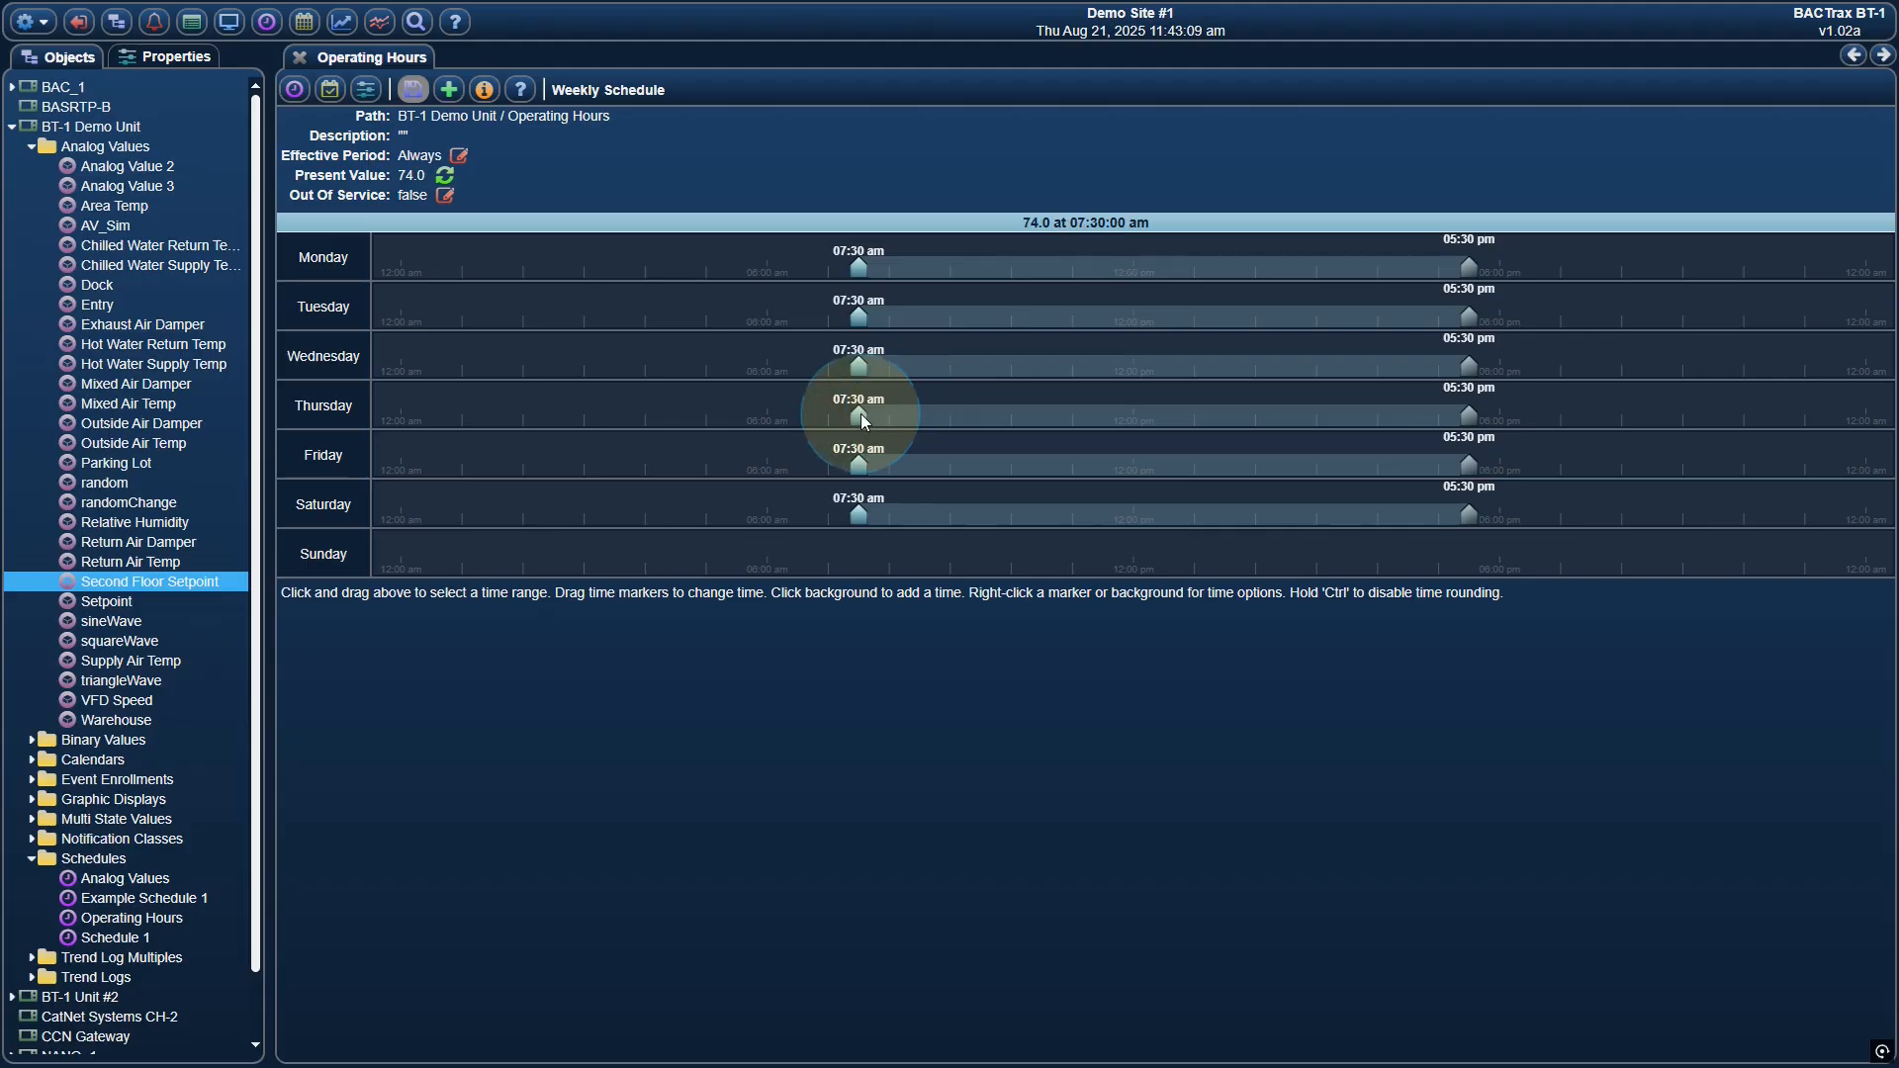
Save Thursday's start as 12:40 pm and refresh the present value, and save the start back at 7:30 am
left_click_drag(861, 413, 1177, 415)
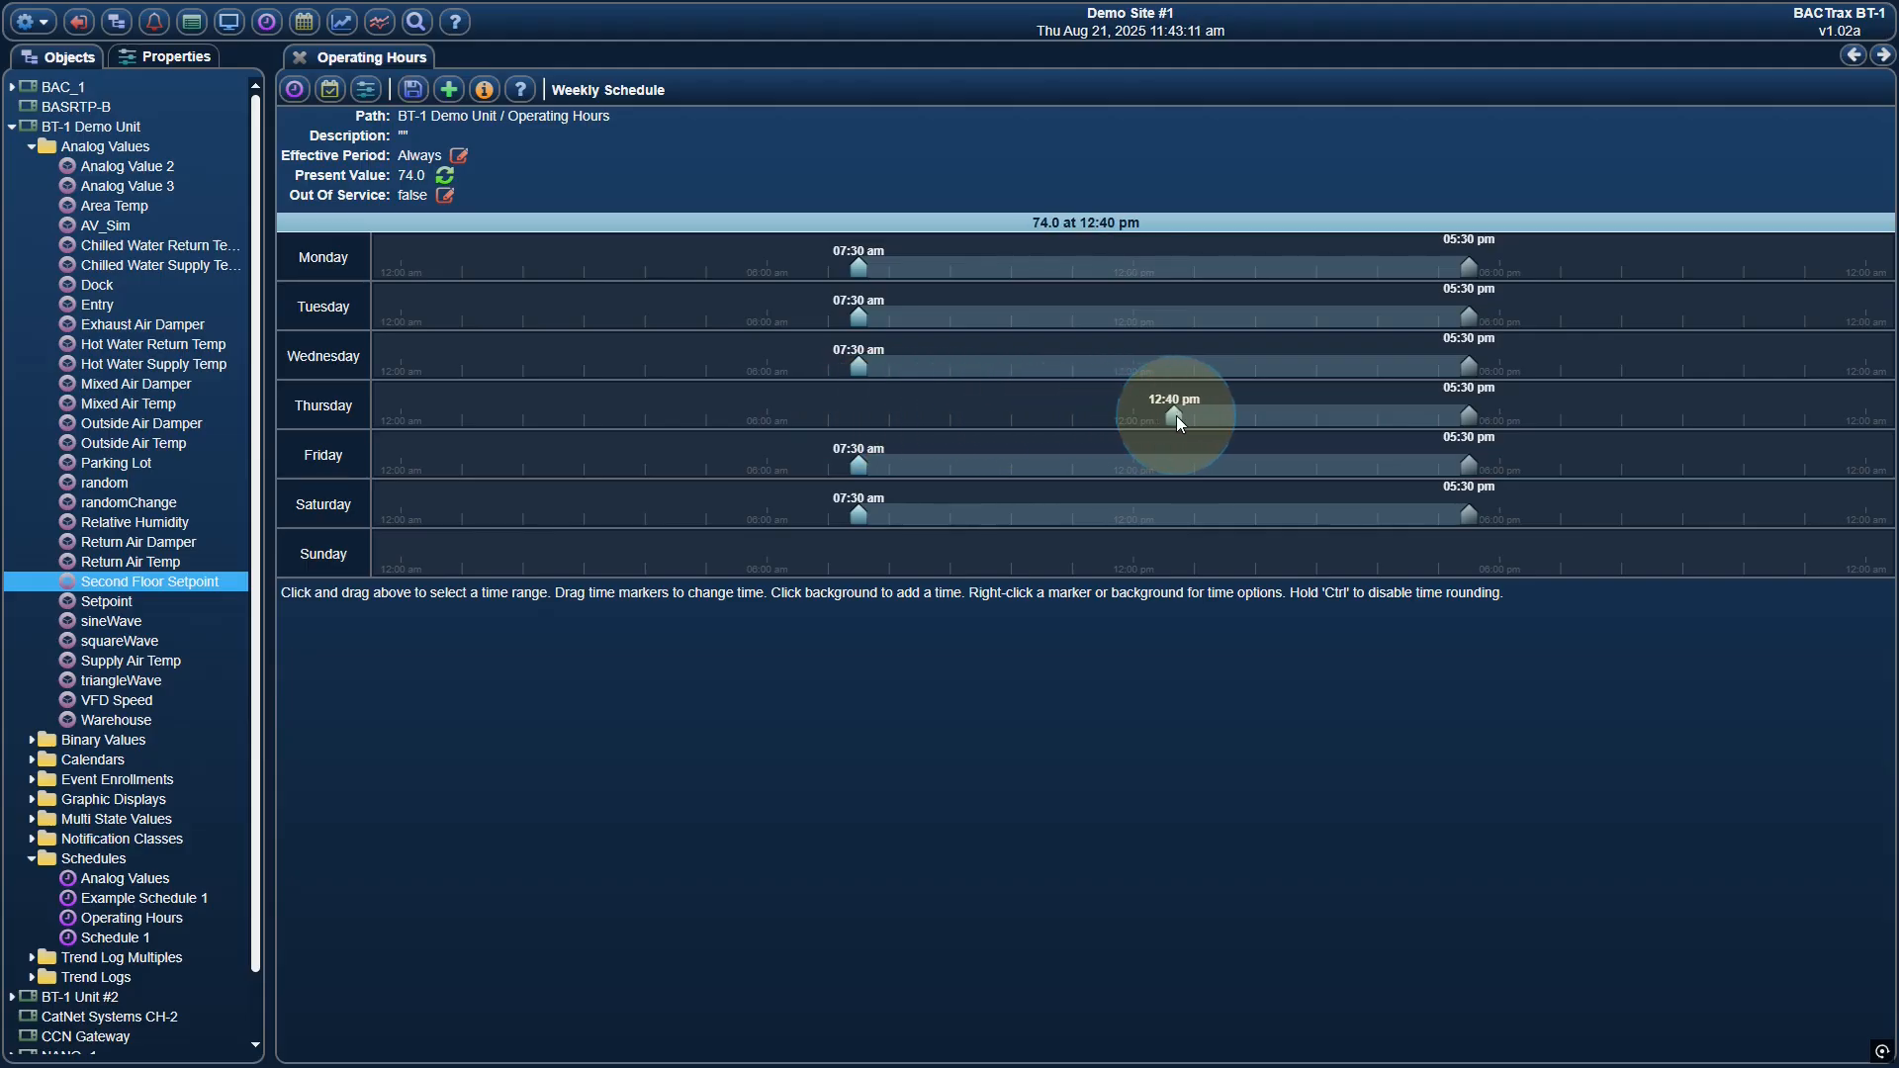
left_click(411, 90)
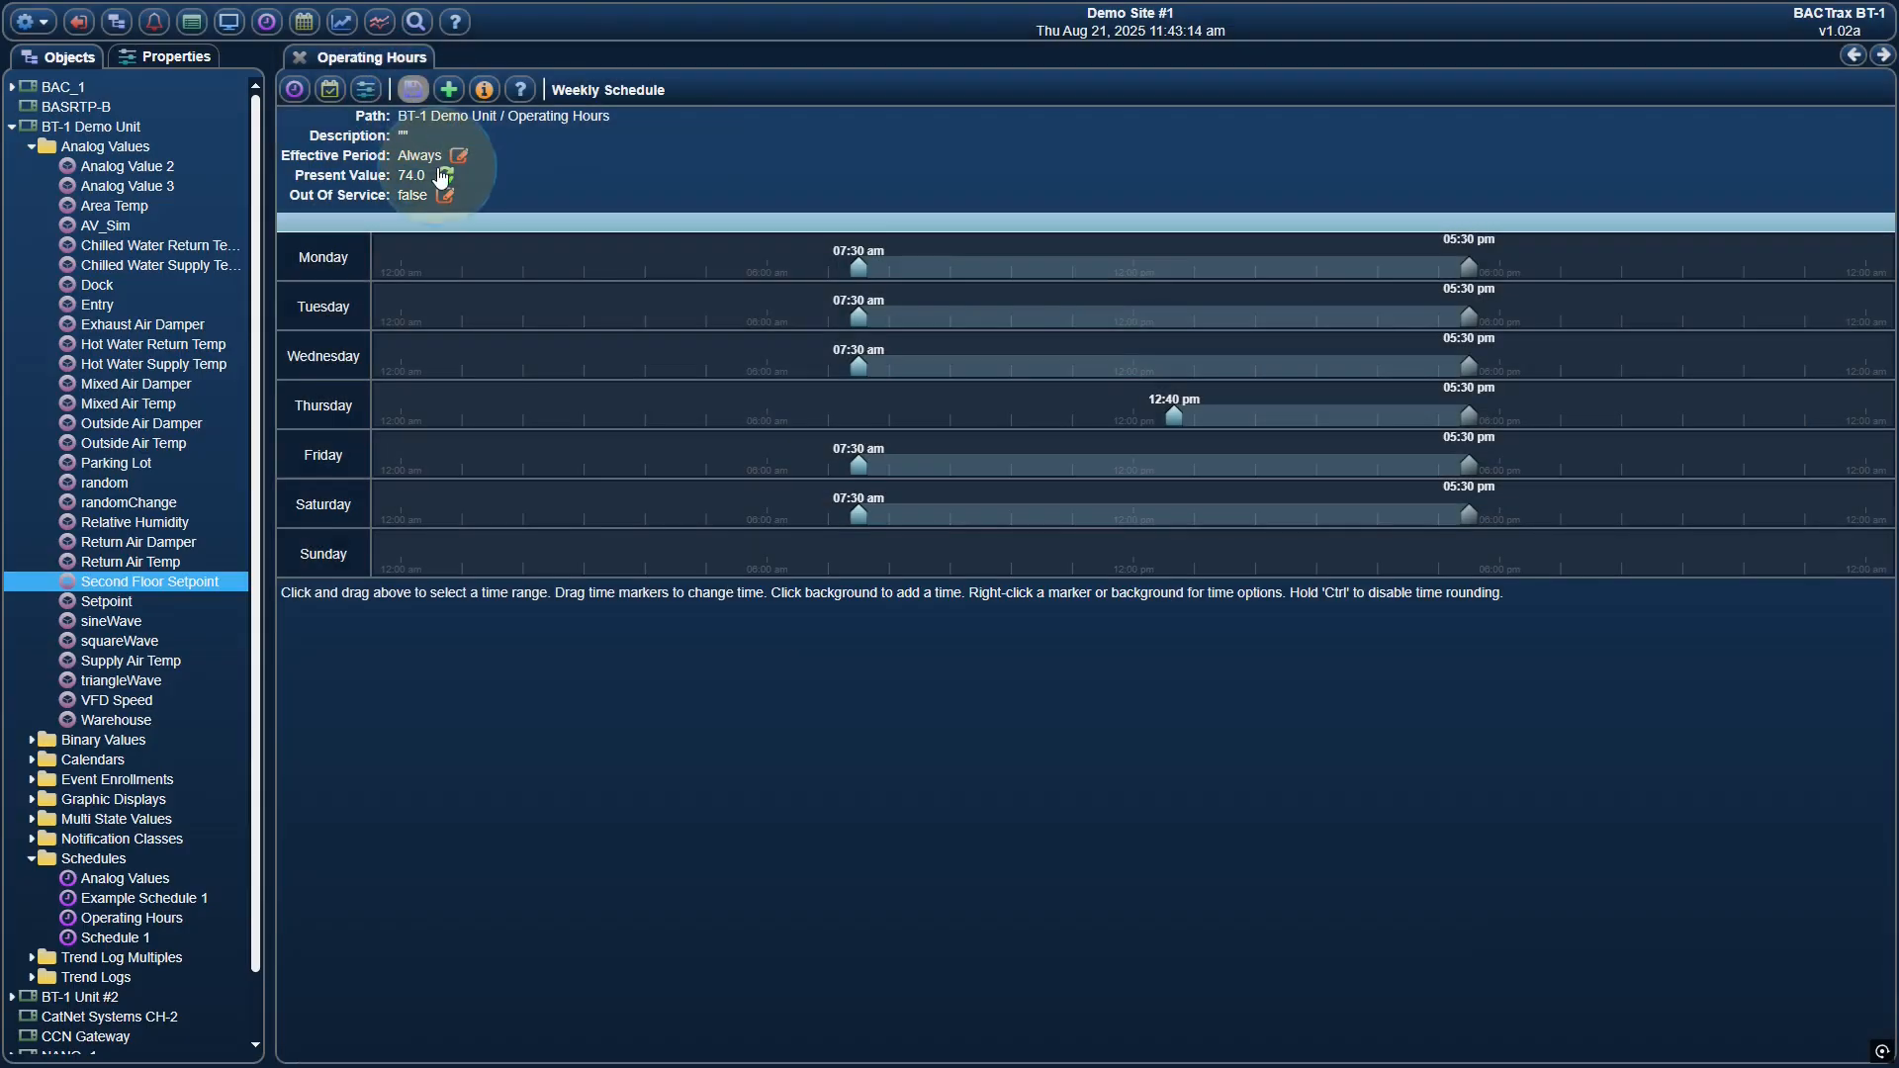
left_click(445, 177)
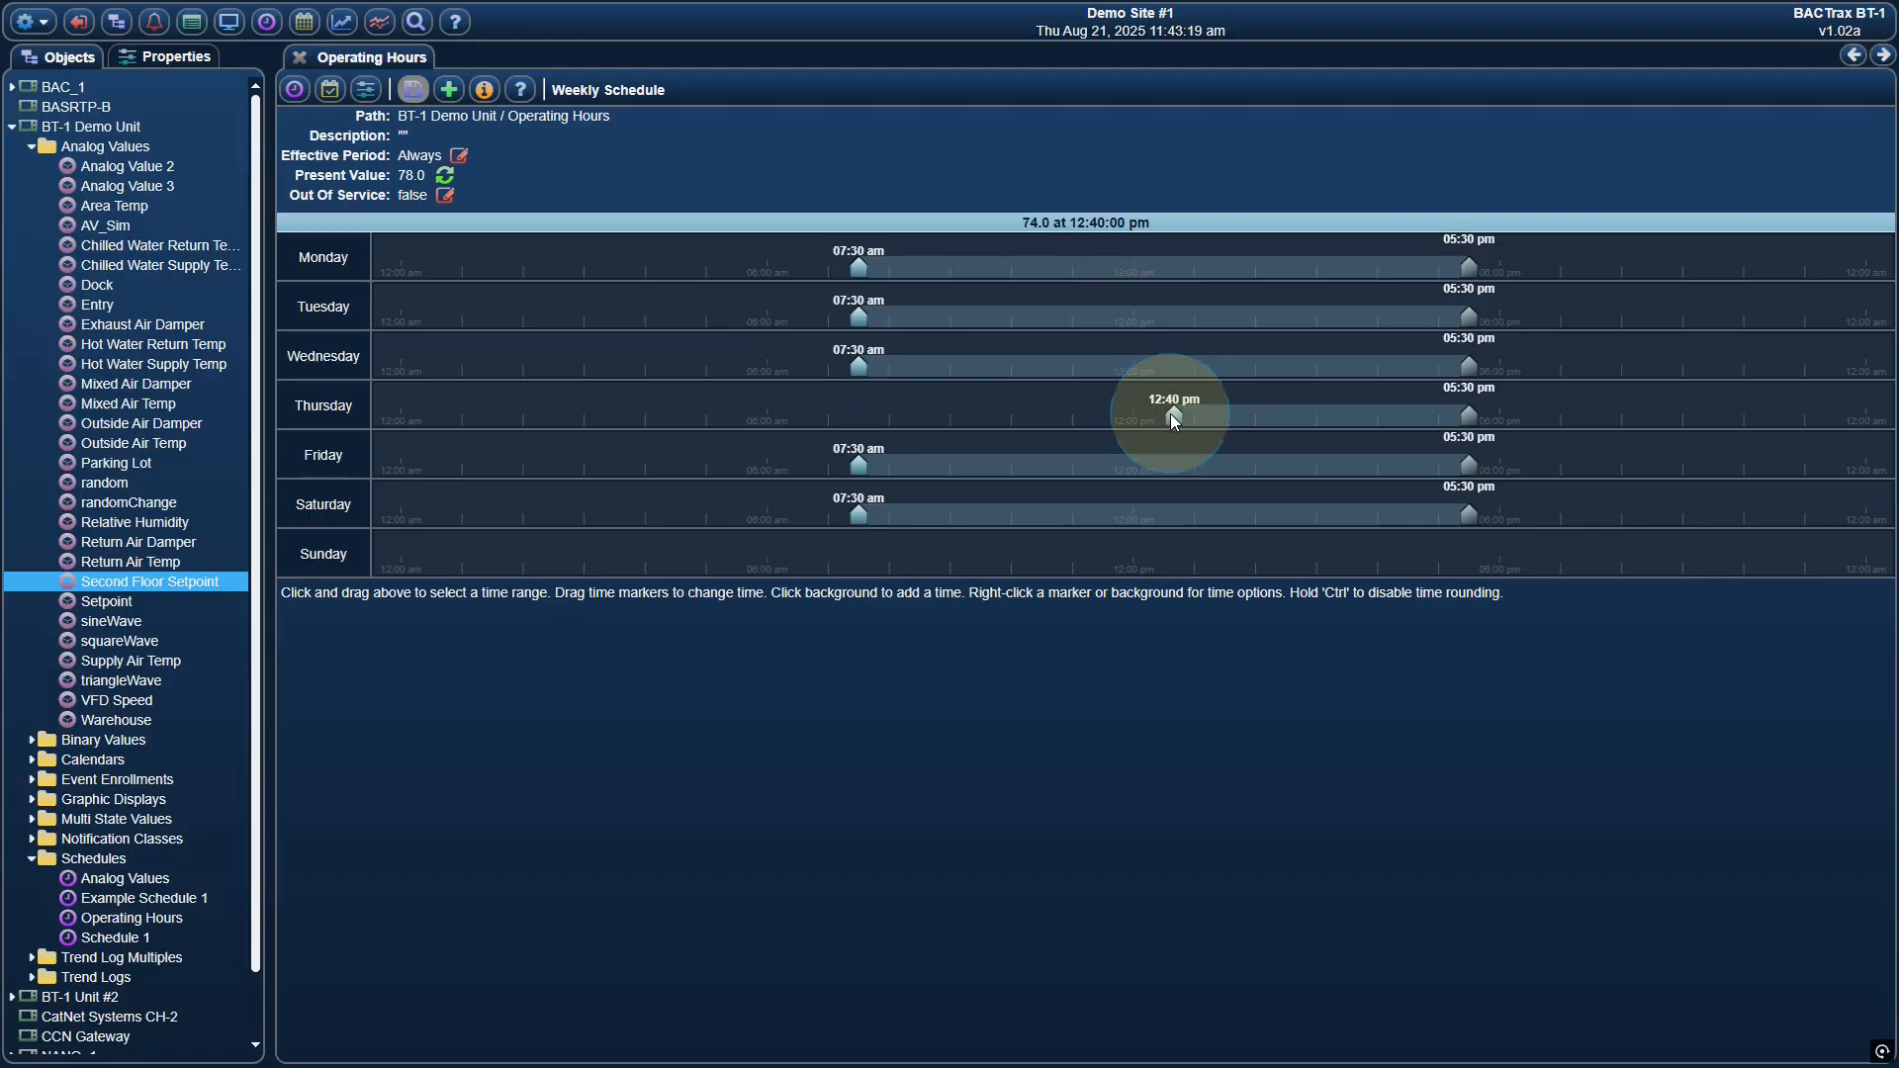
left_click_drag(1171, 414, 860, 413)
left_click(414, 89)
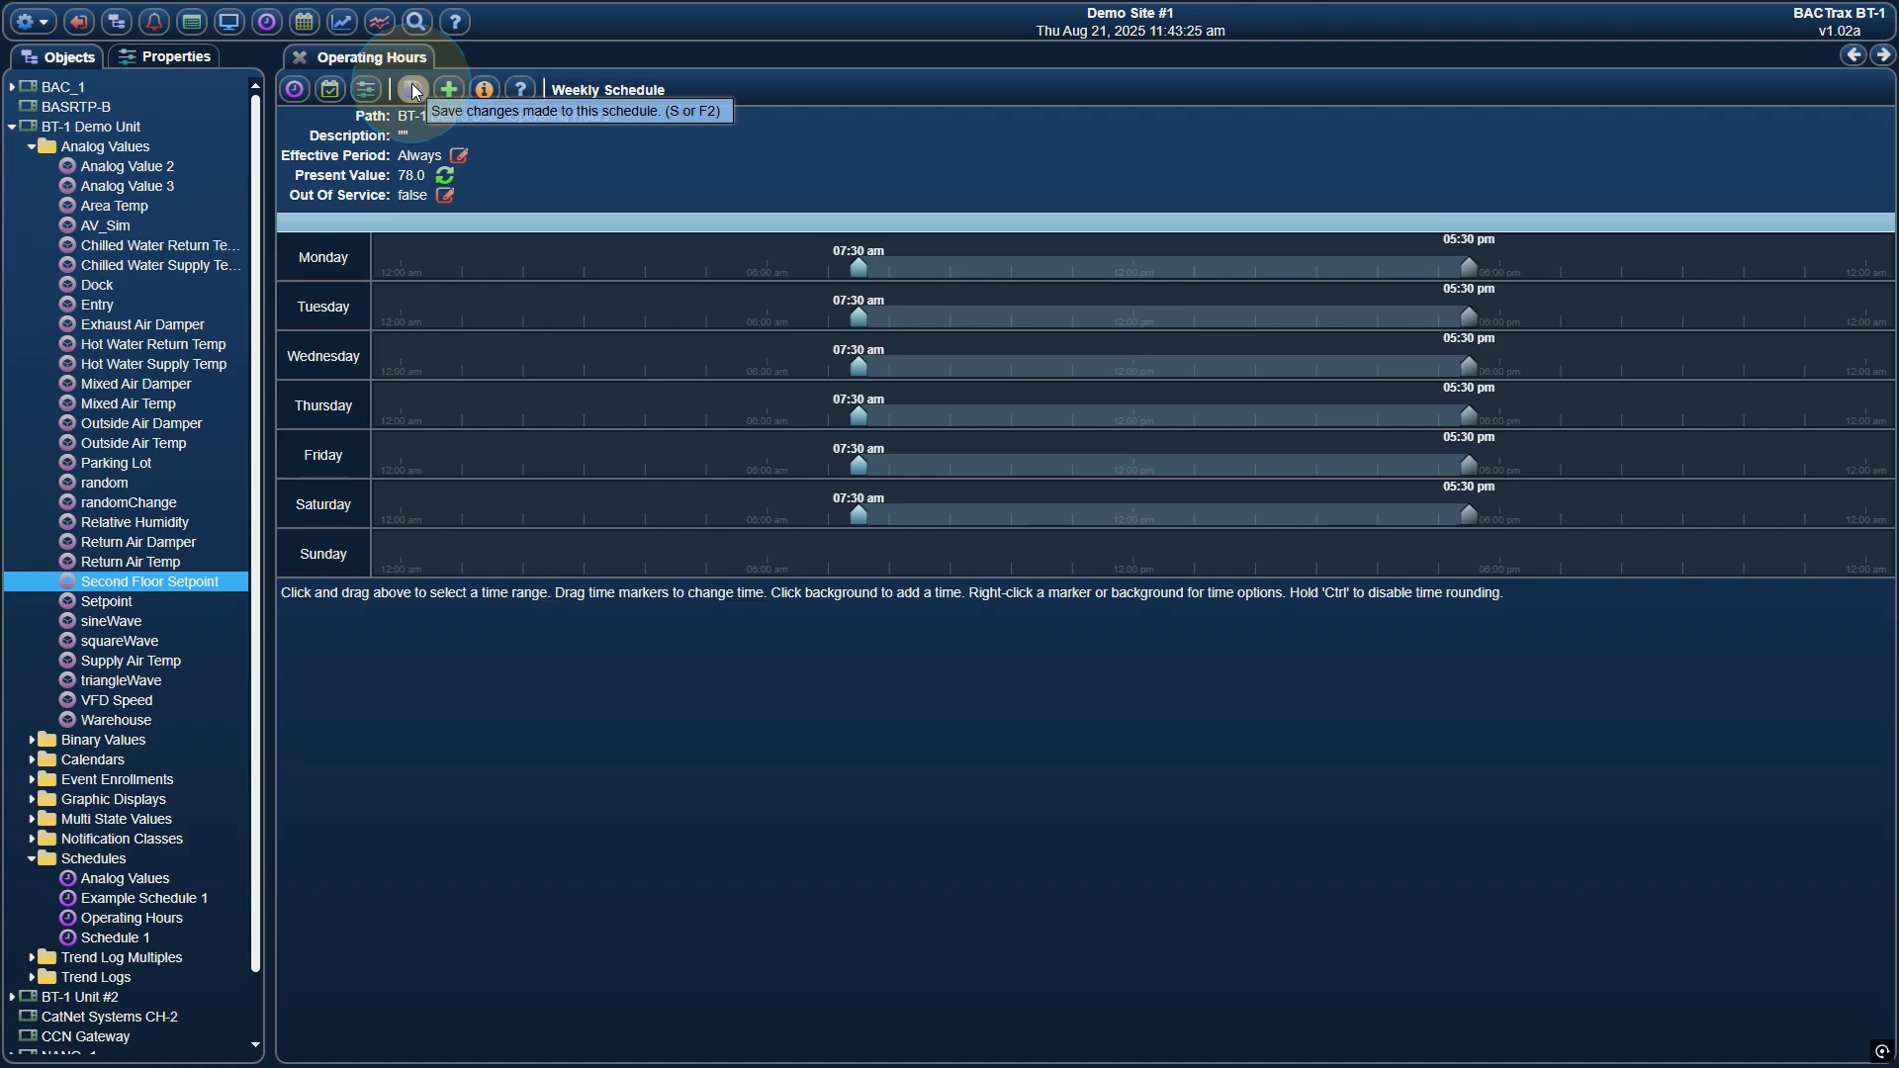
Set the schedule's Out Of Service to true and override its present value with 72
left_click(445, 197)
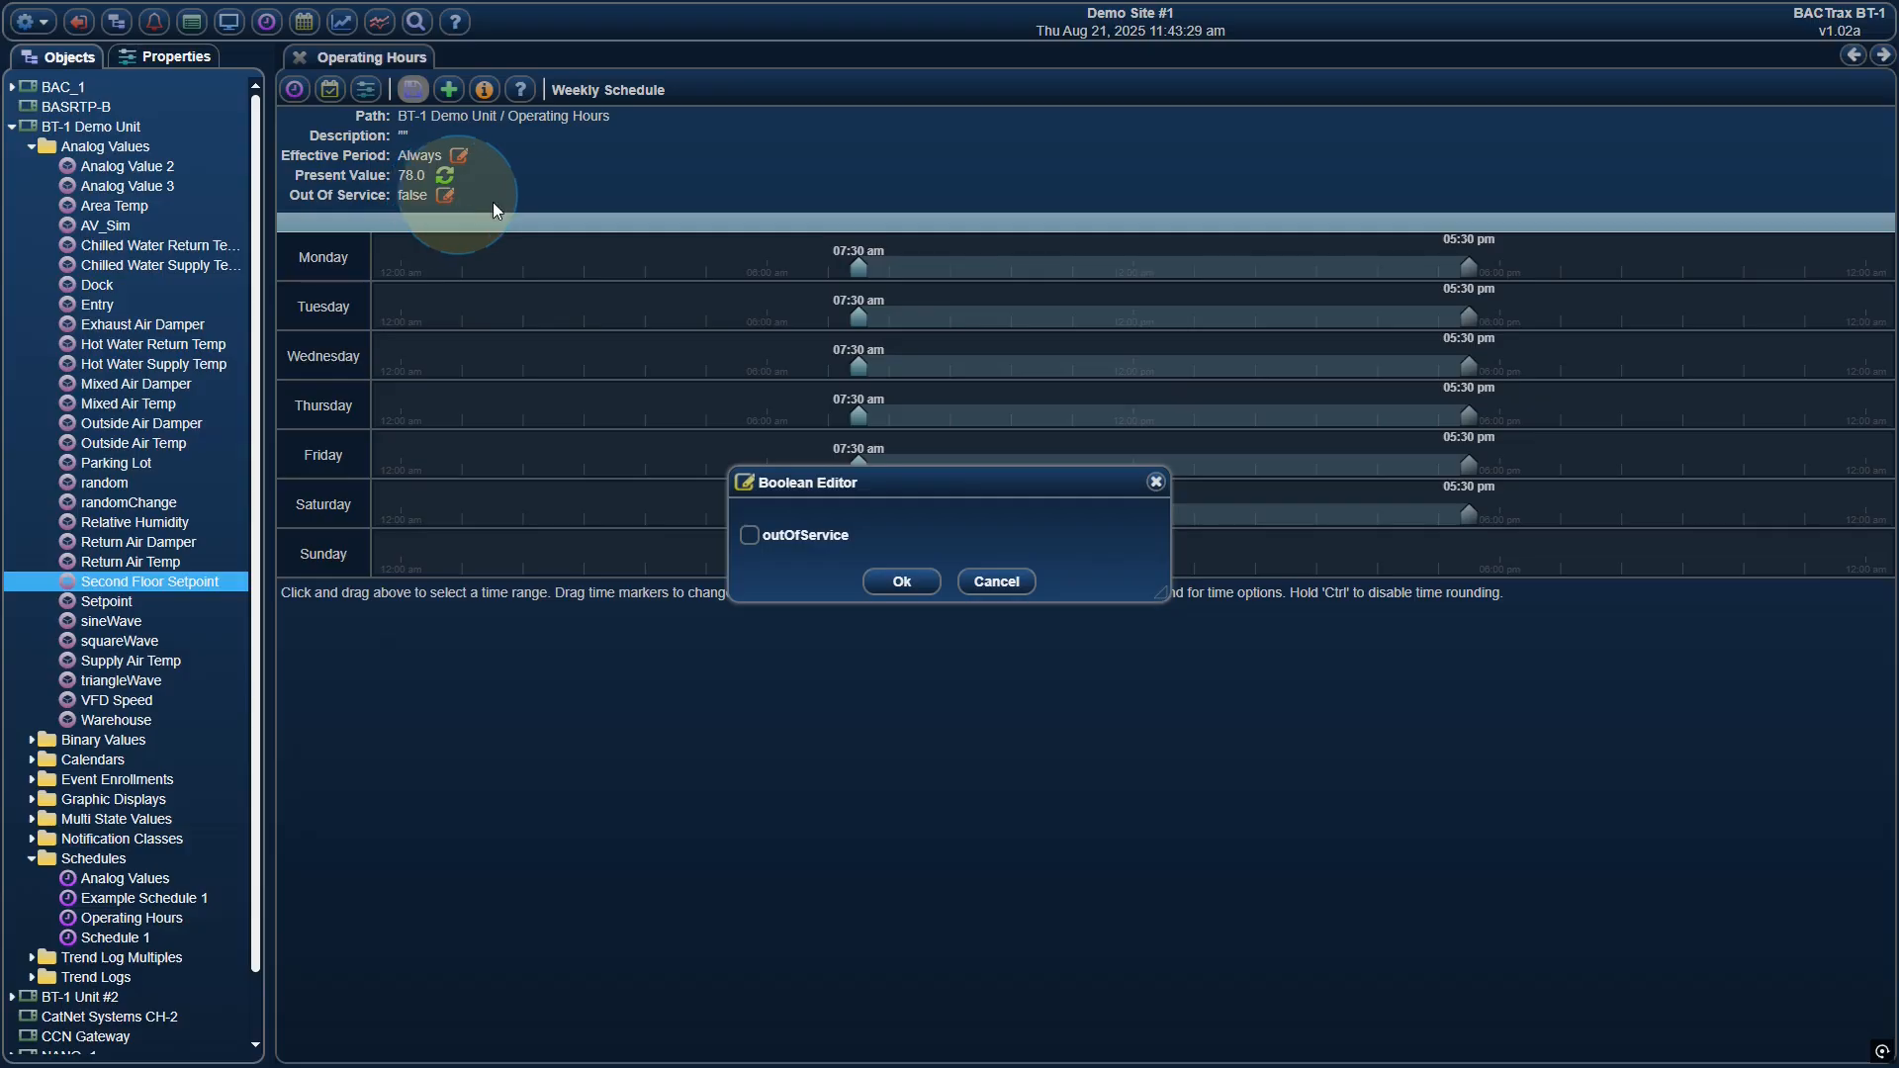
left_click(896, 582)
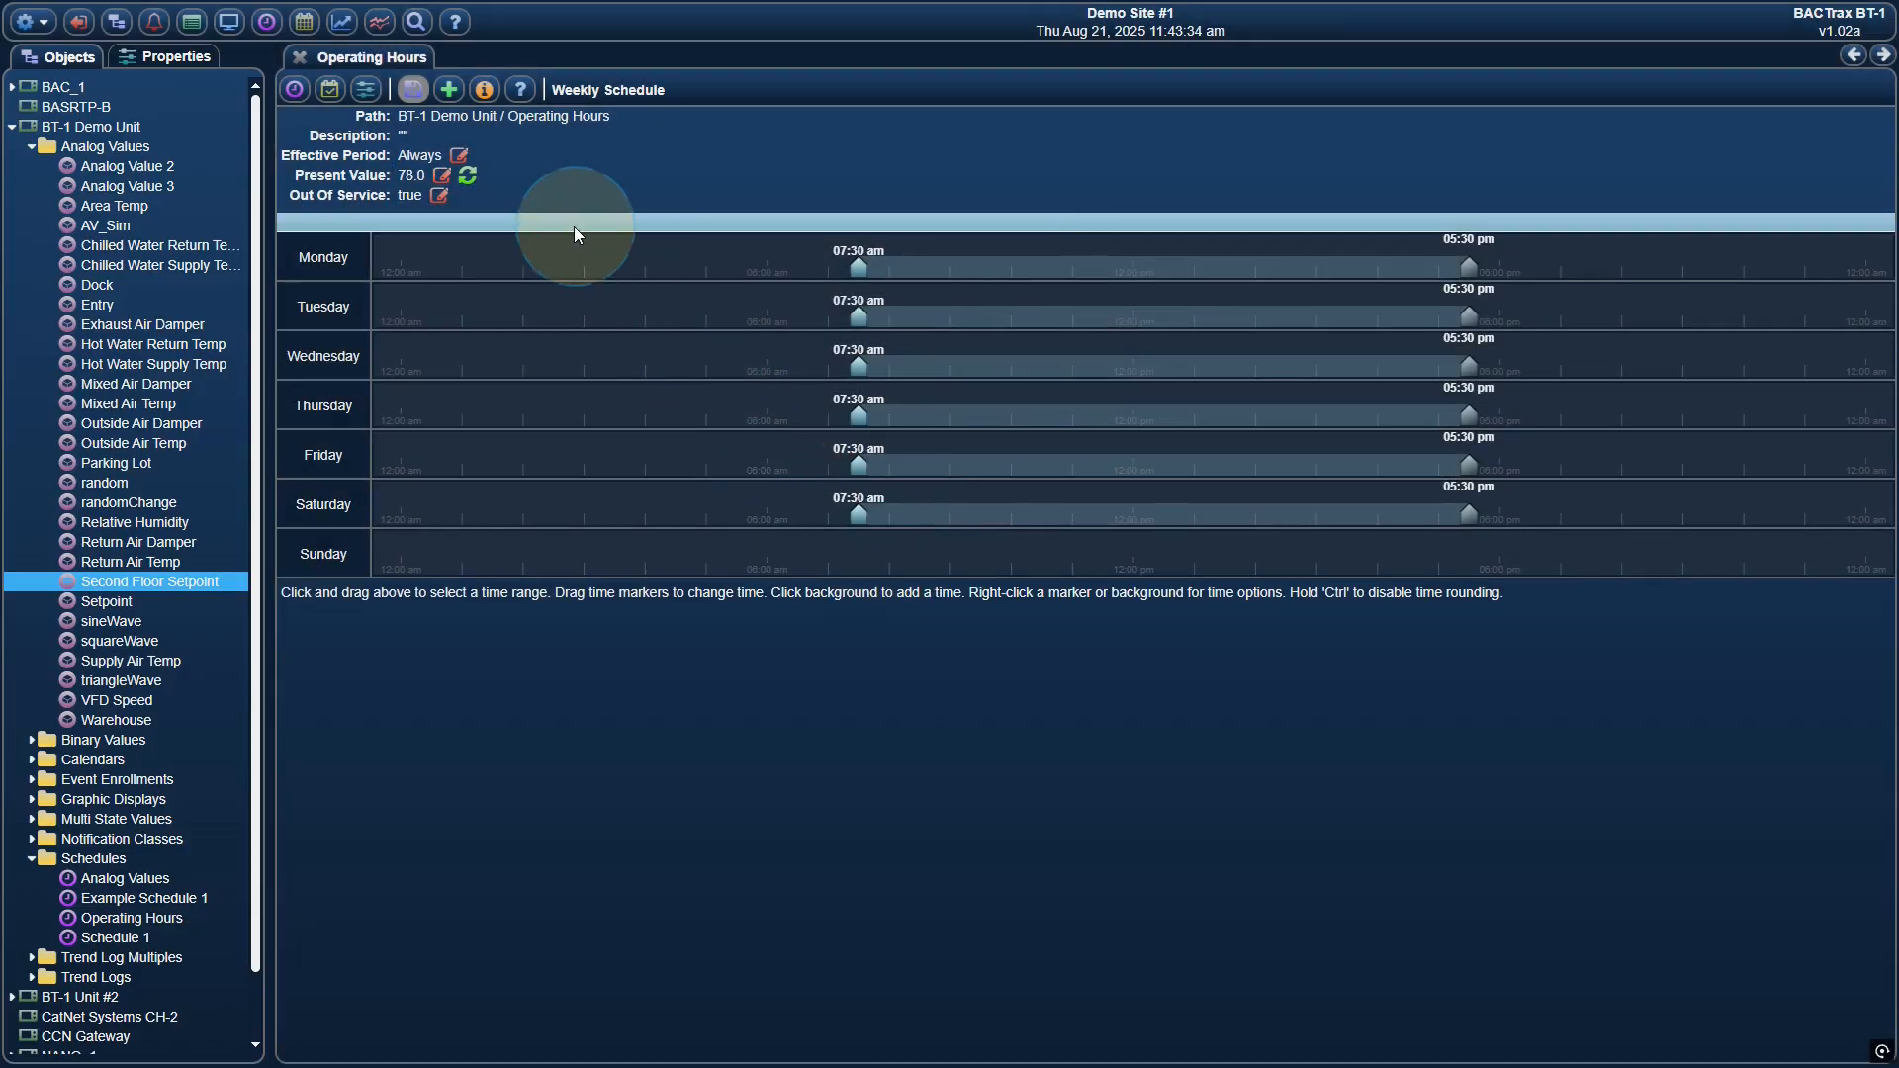
left_click(441, 175)
left_click(798, 562)
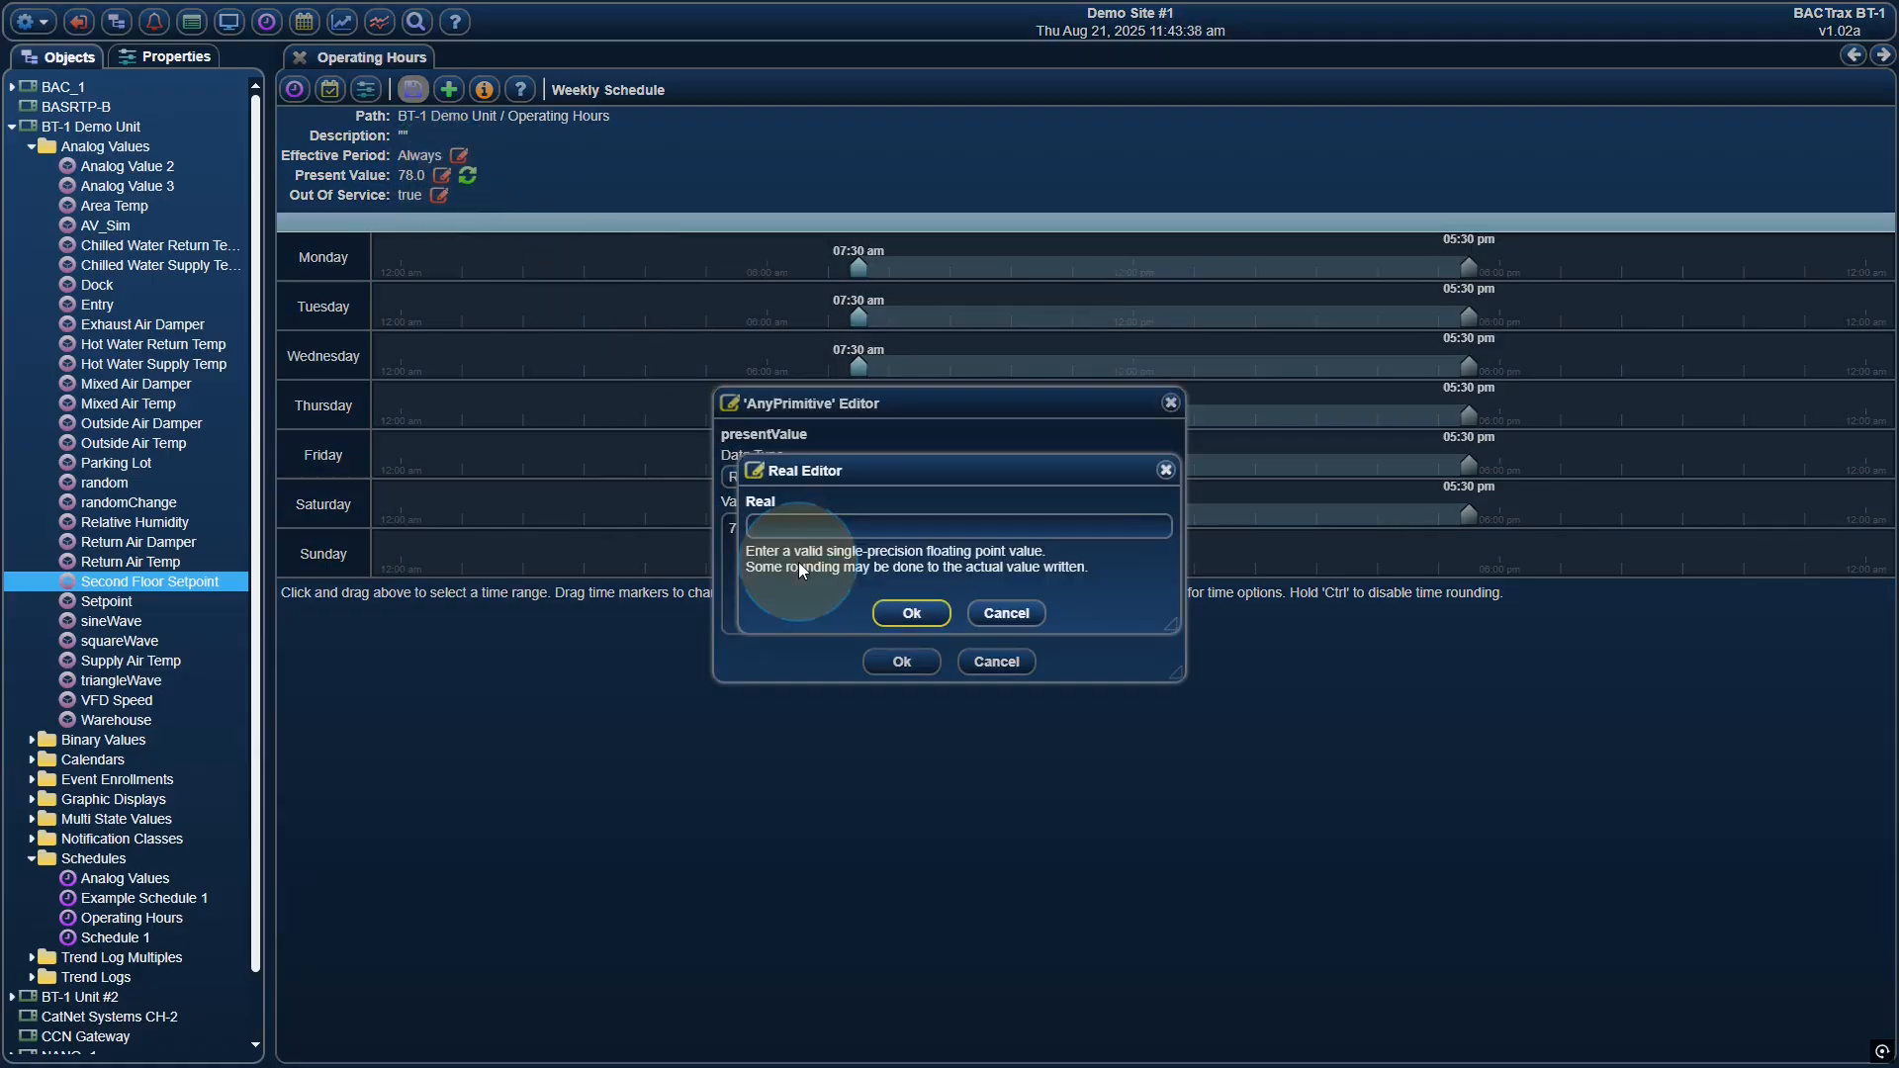
type("74")
type("2")
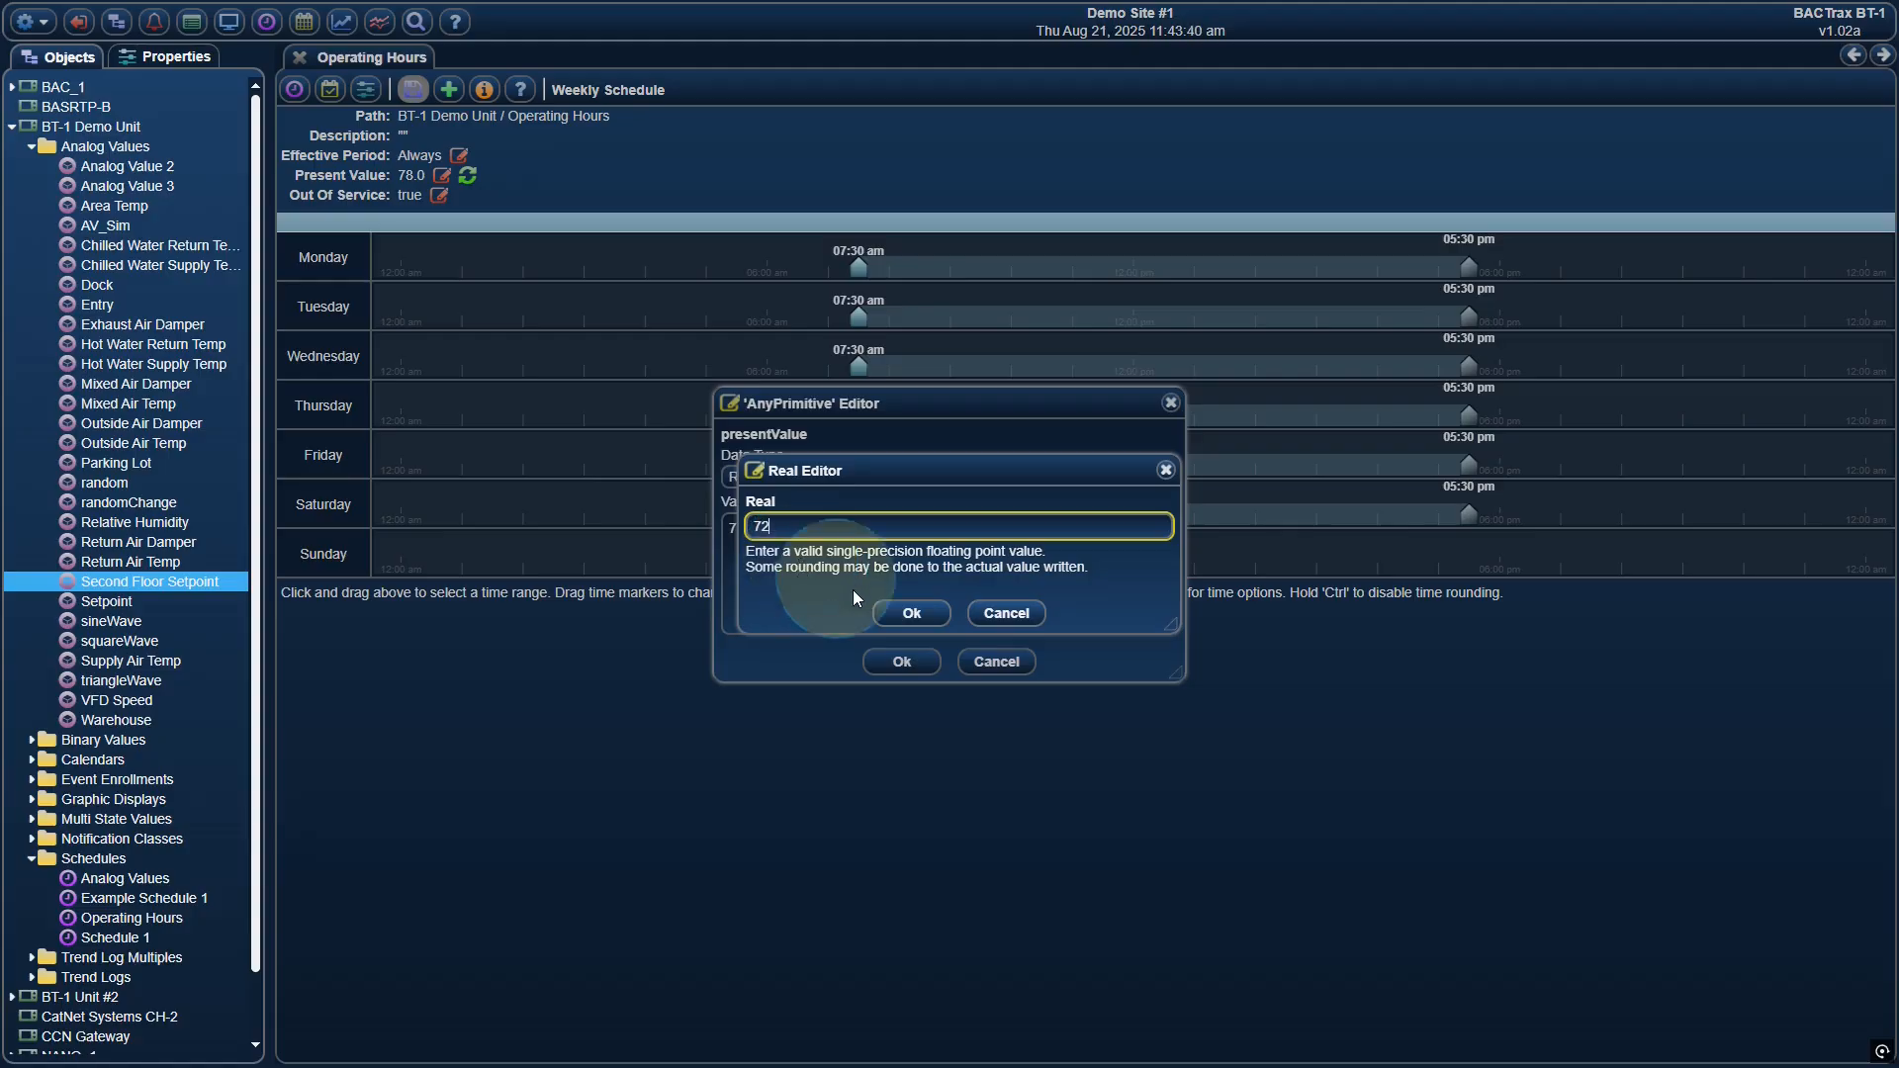
left_click(911, 613)
left_click(902, 662)
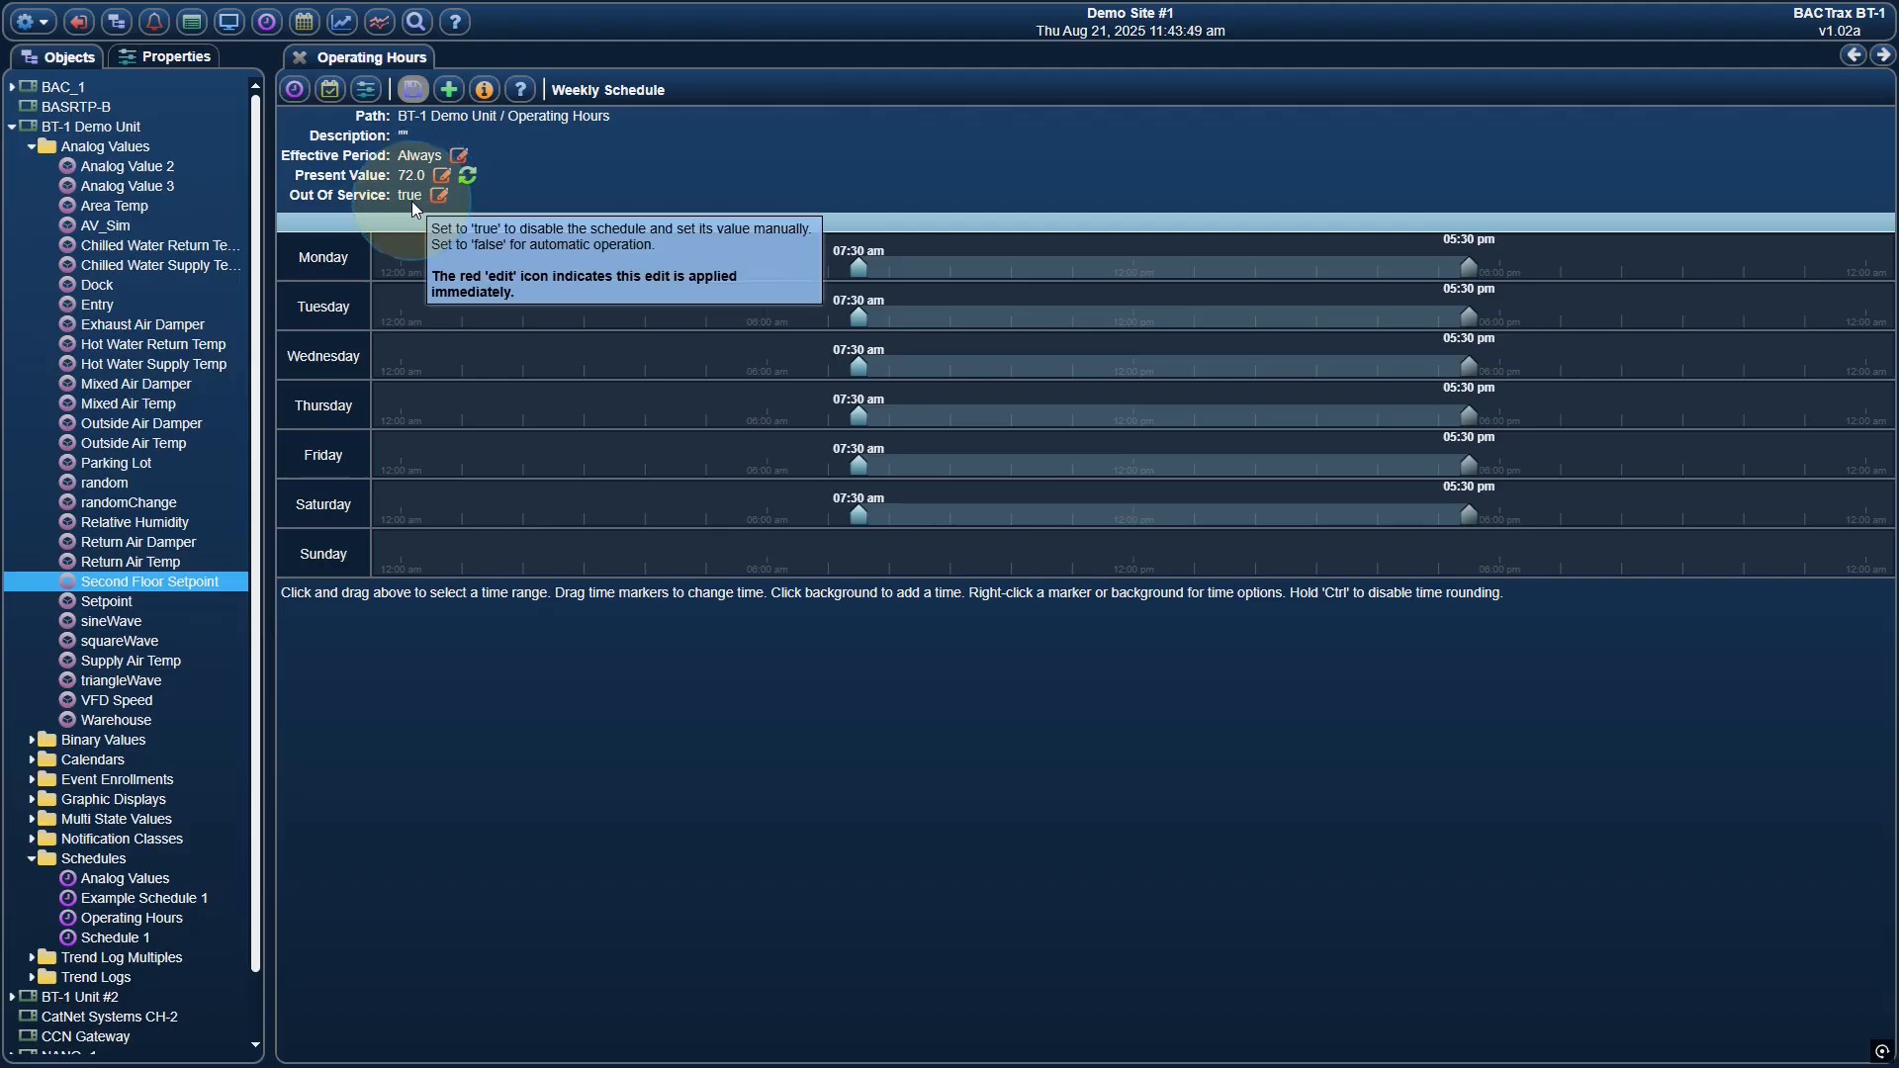
Return the schedule to automatic operation by setting Out Of Service to false, and refresh the present value
left_click(439, 194)
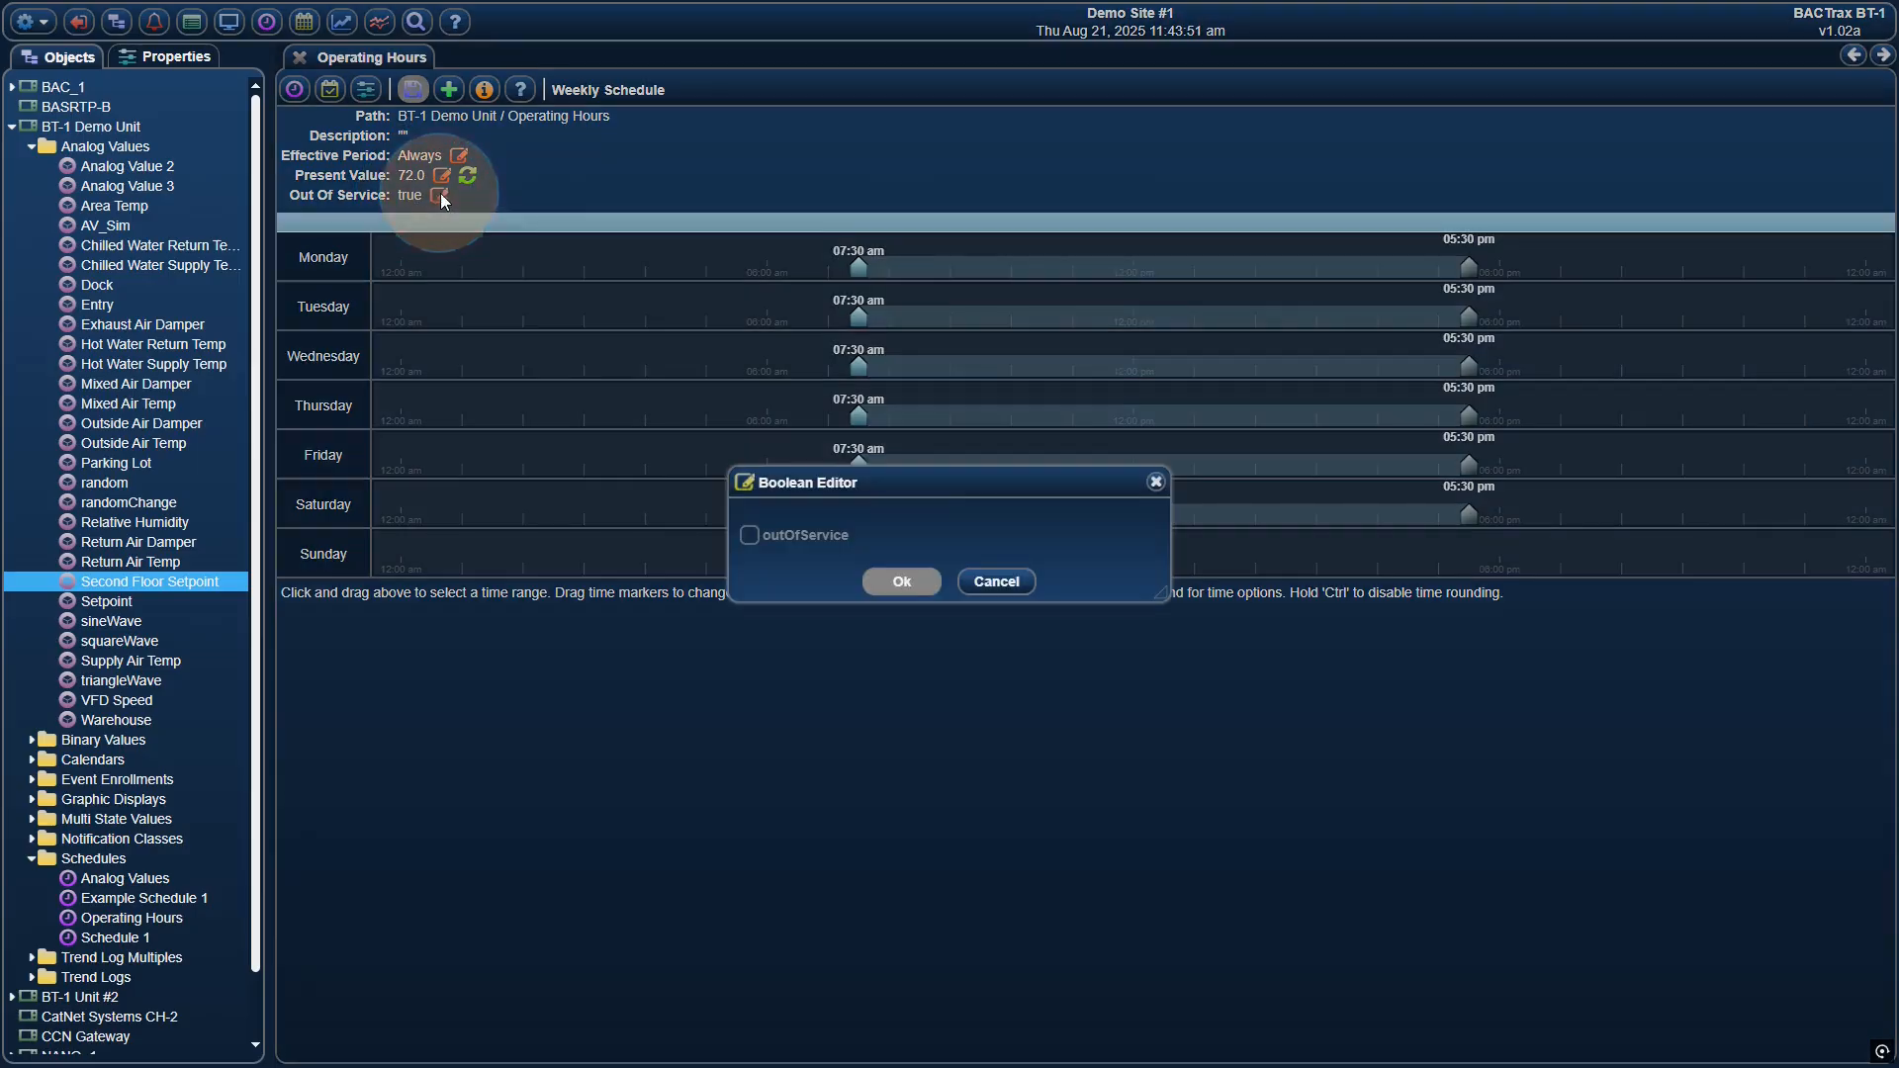
left_click(832, 538)
left_click(902, 583)
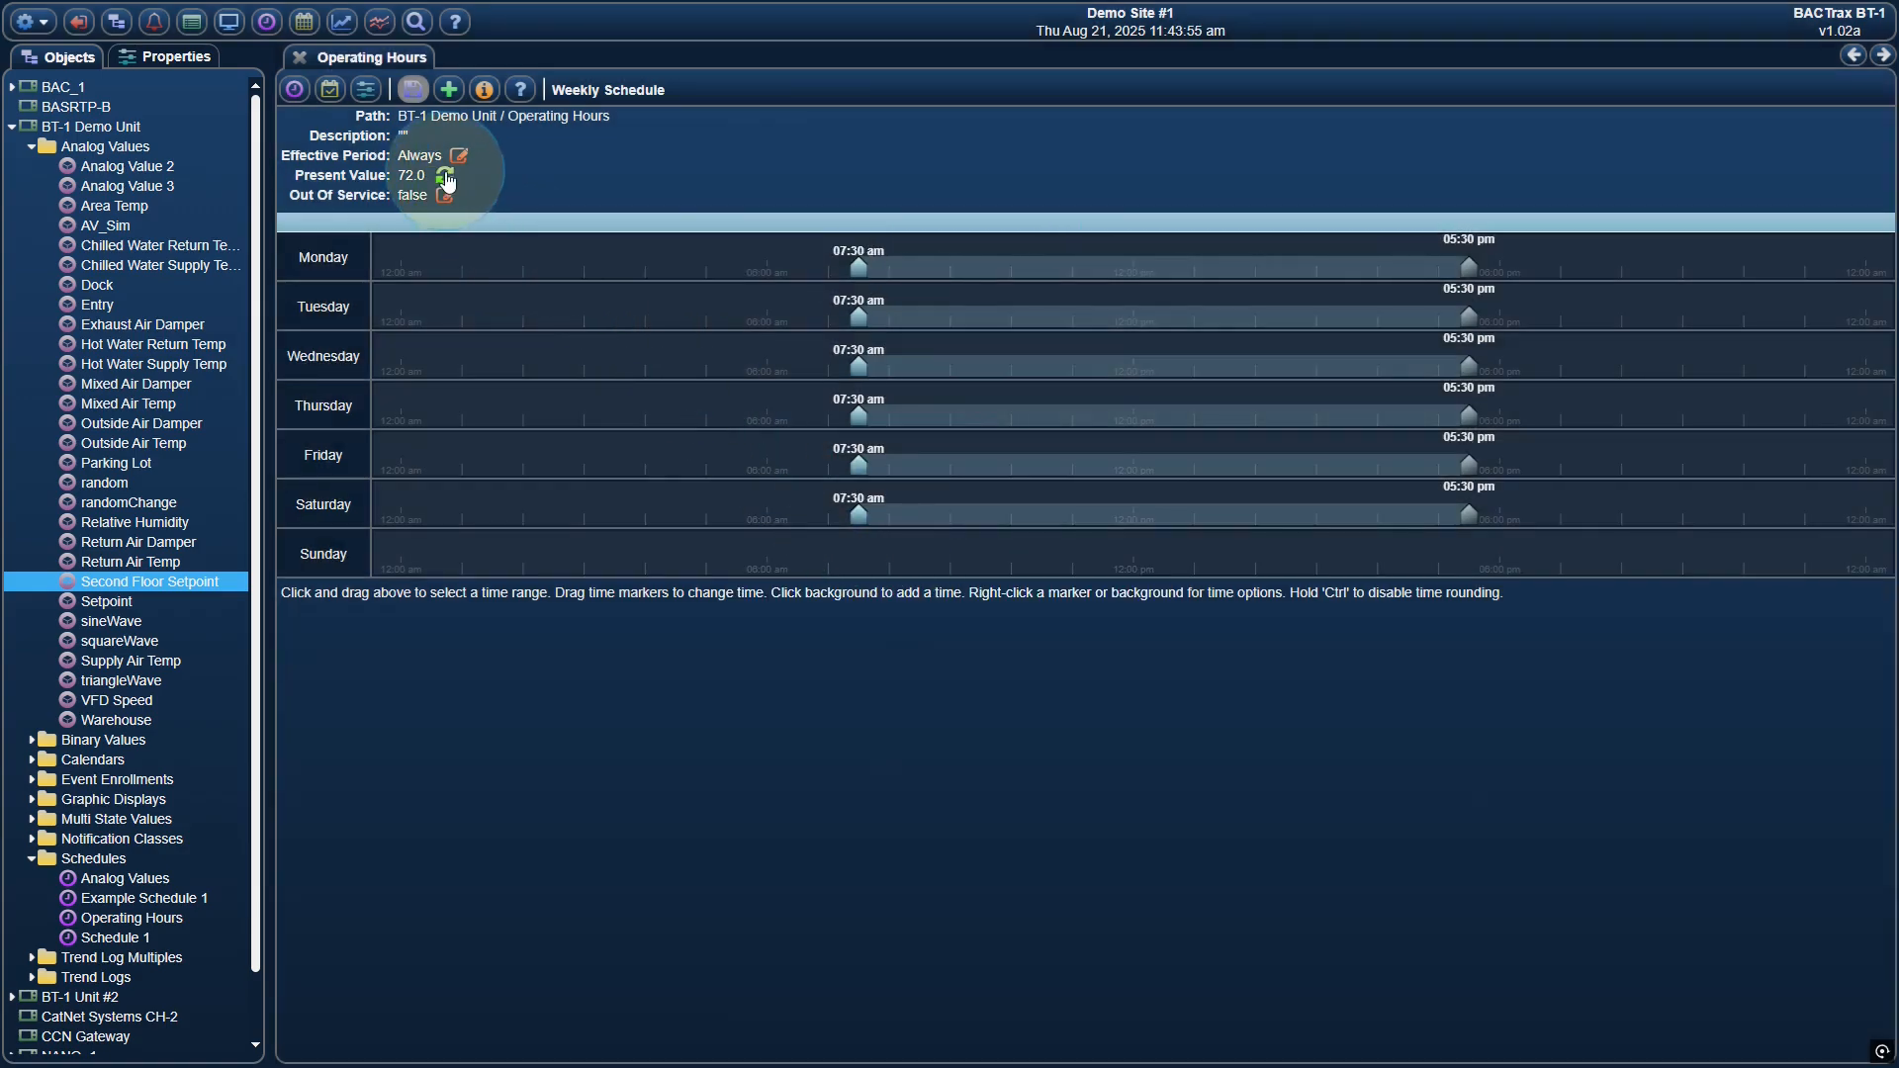
left_click(445, 175)
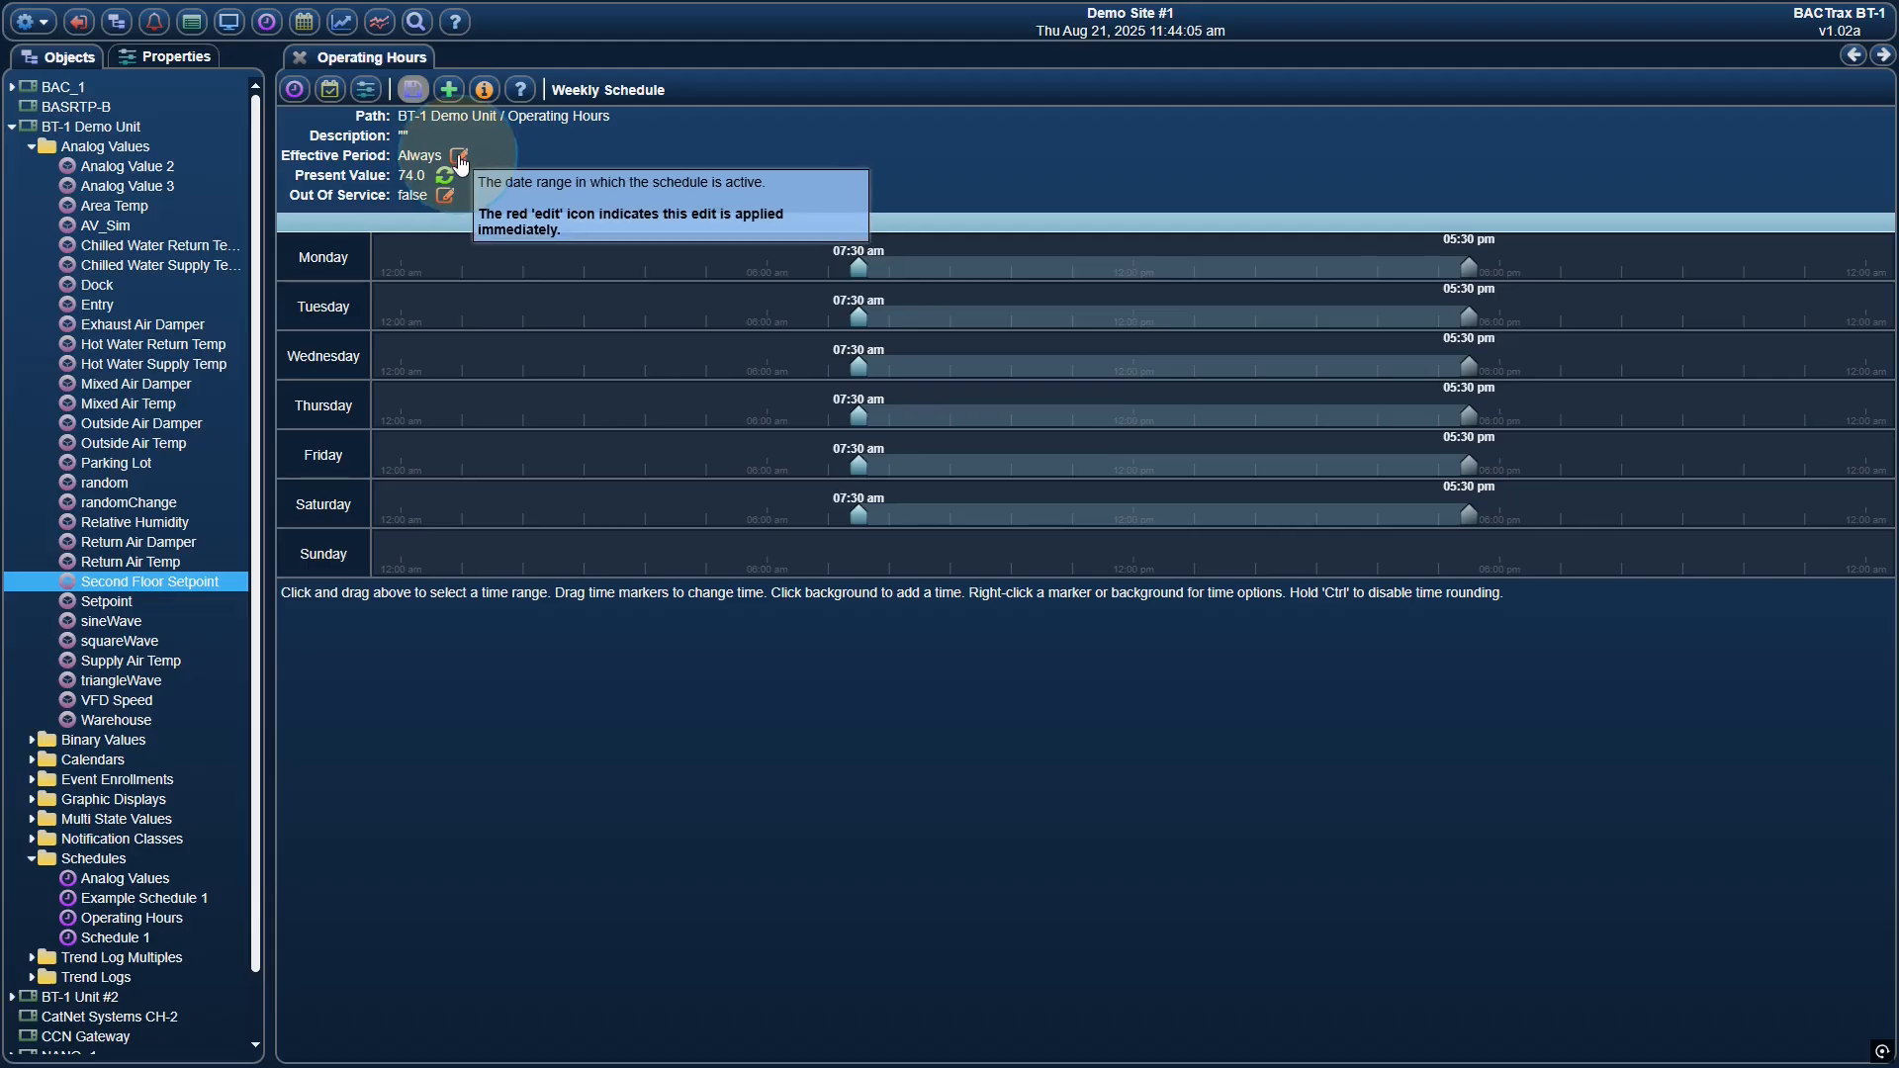
Examine the date range settings of the schedule's effective period without changing them
left_click(459, 158)
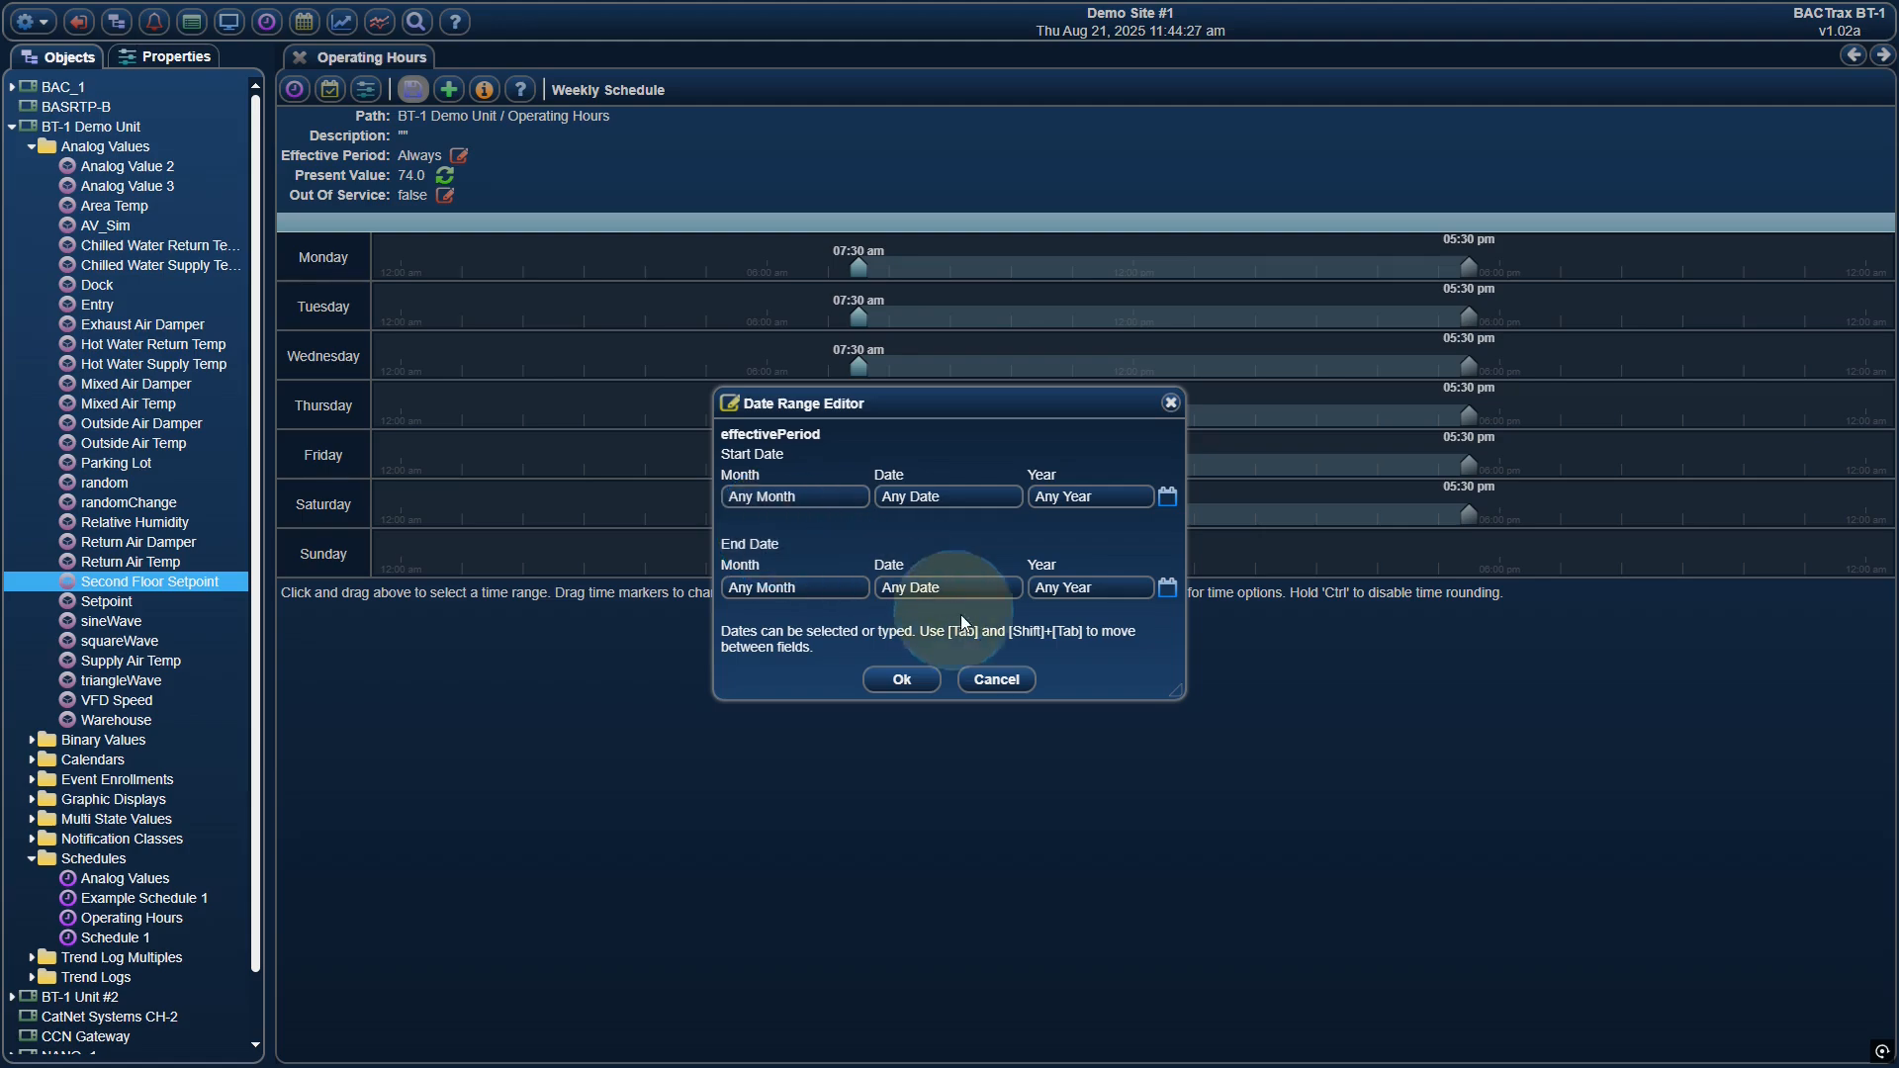
left_click(999, 682)
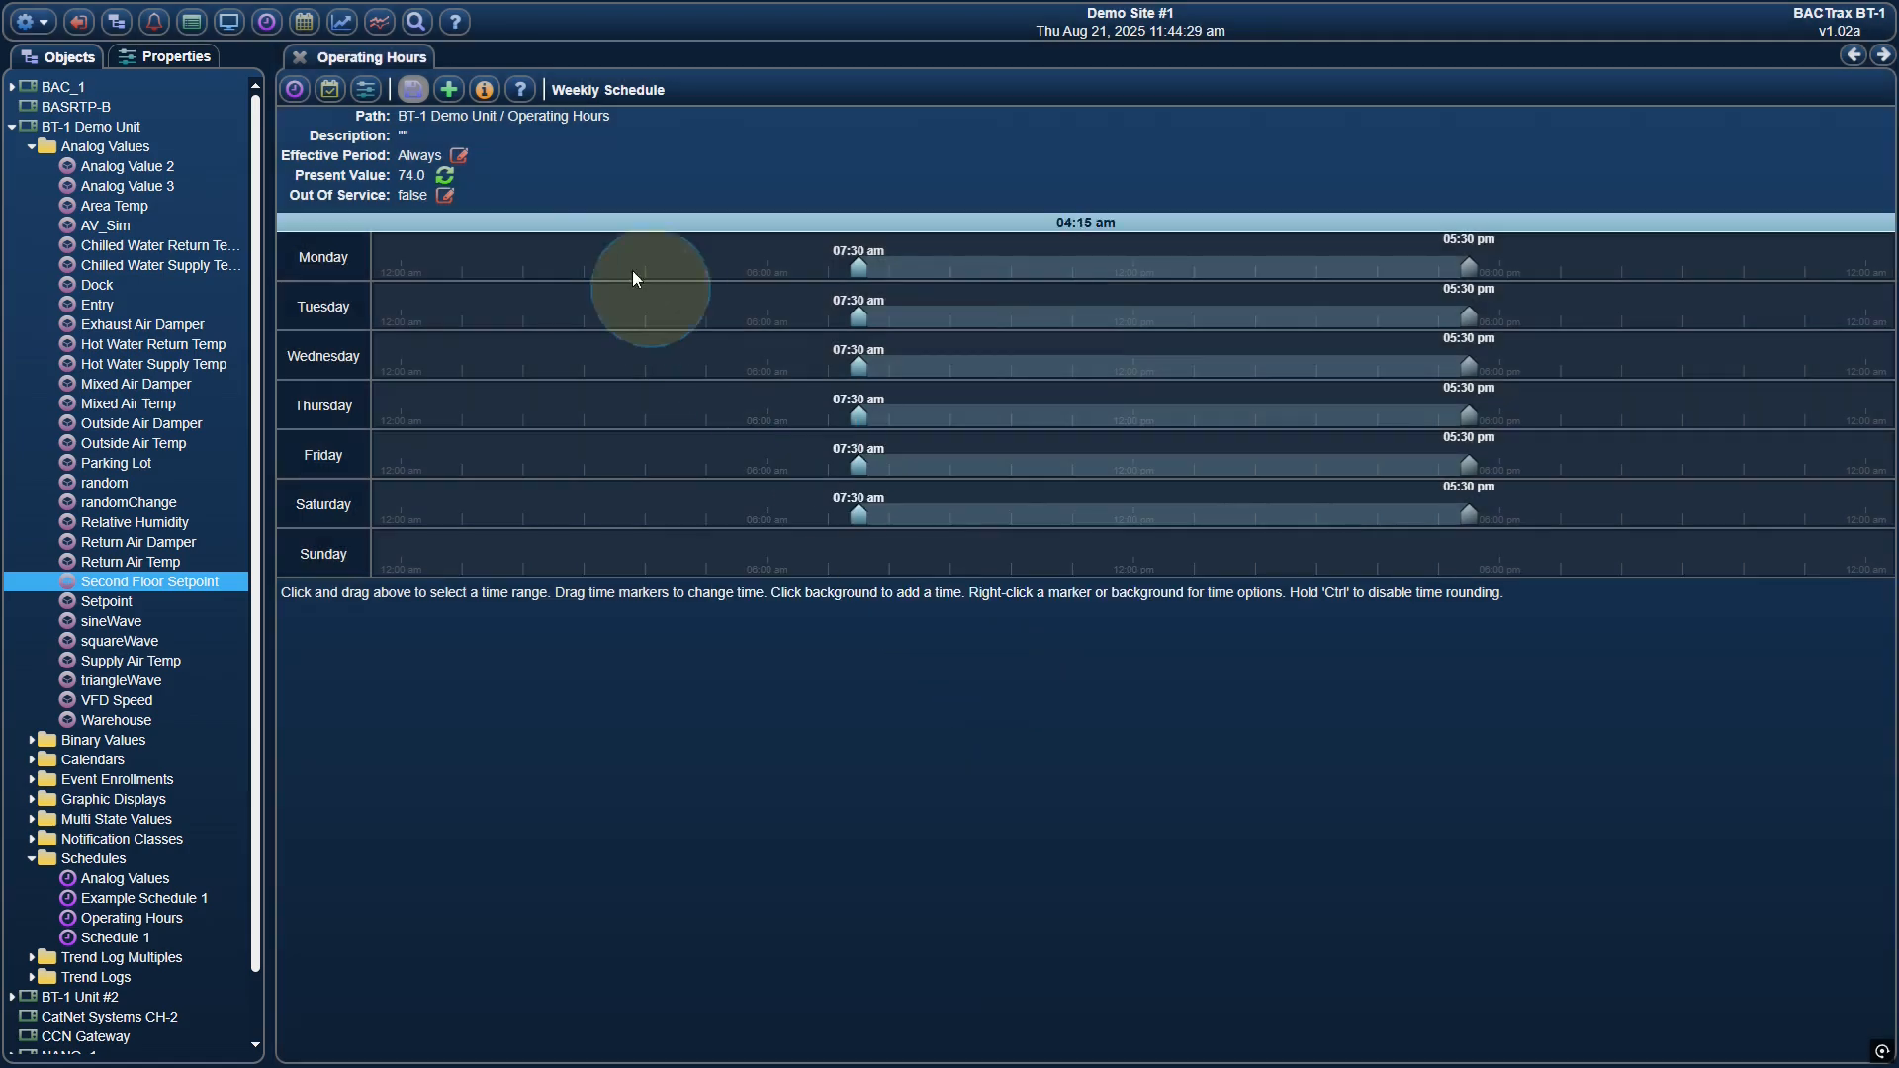
Add an exception to the exception schedule that references the Holidays calendar object, with priority 16
left_click(332, 91)
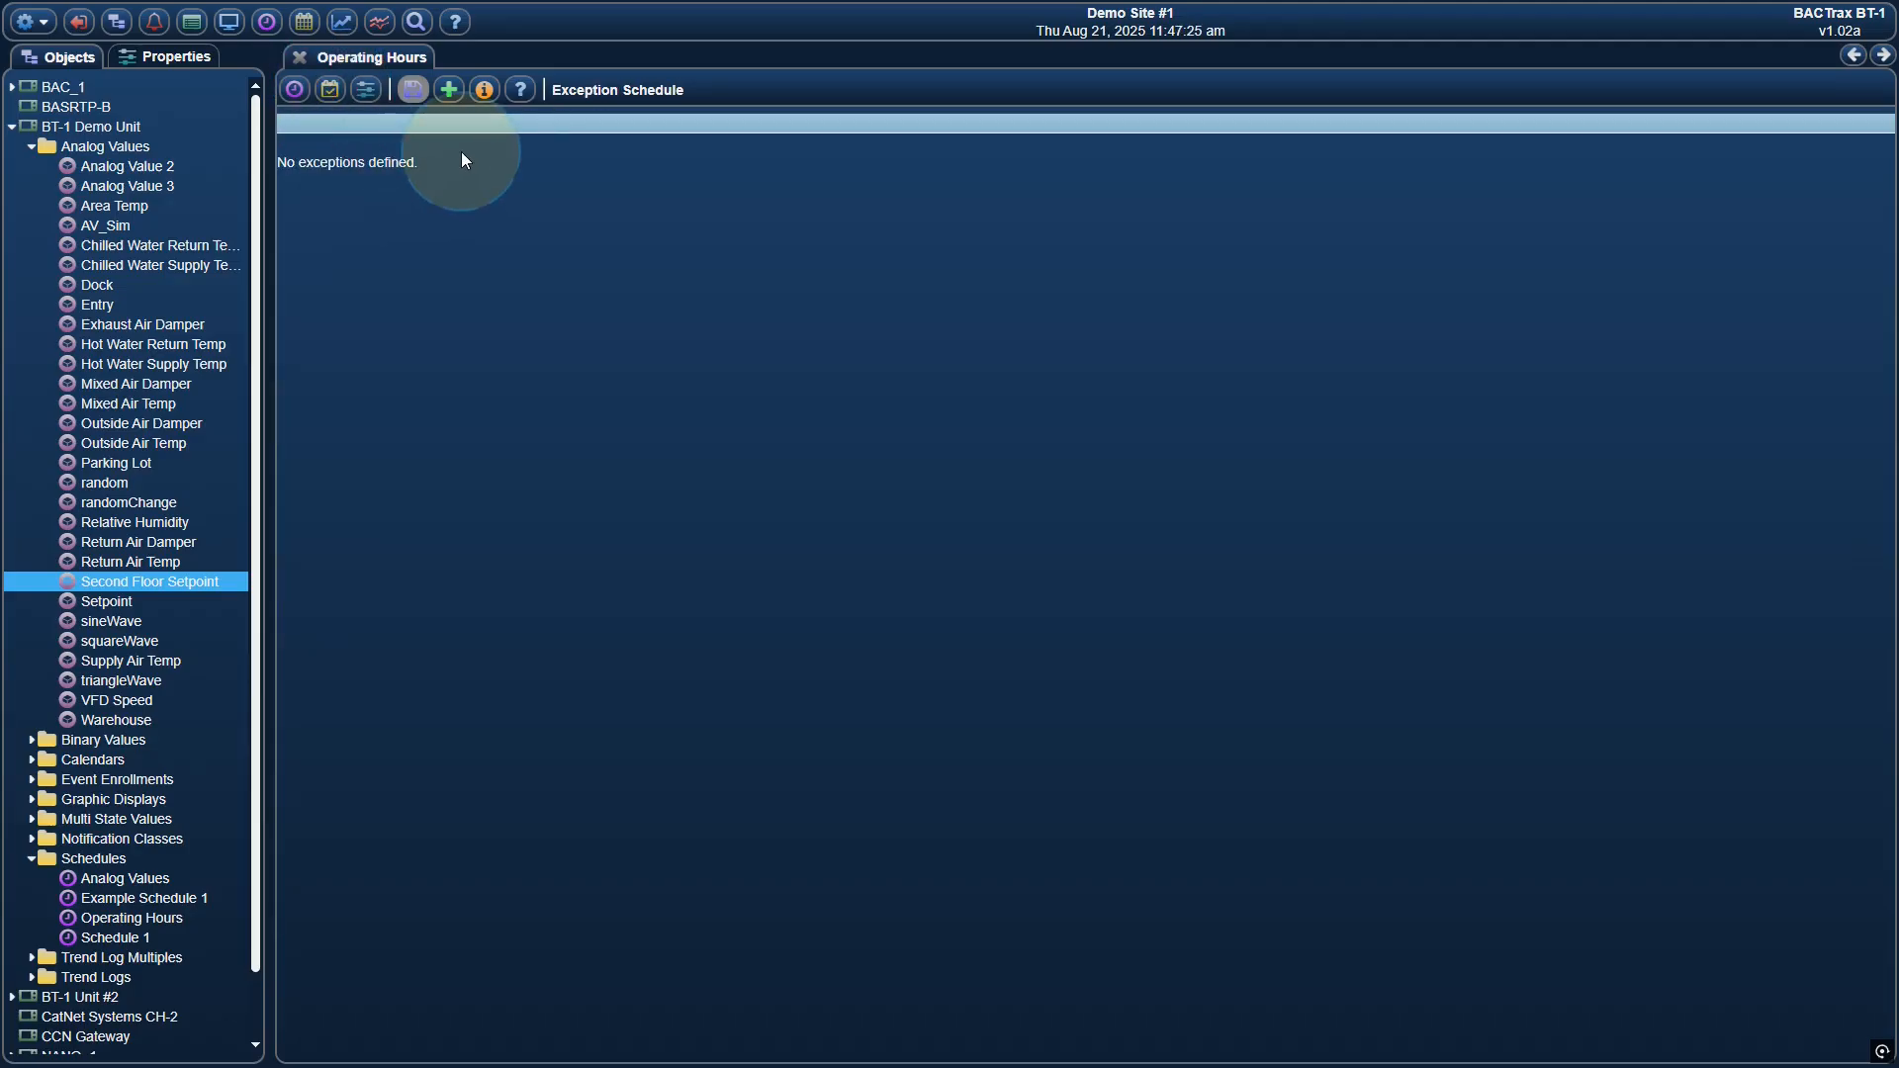
left_click(448, 89)
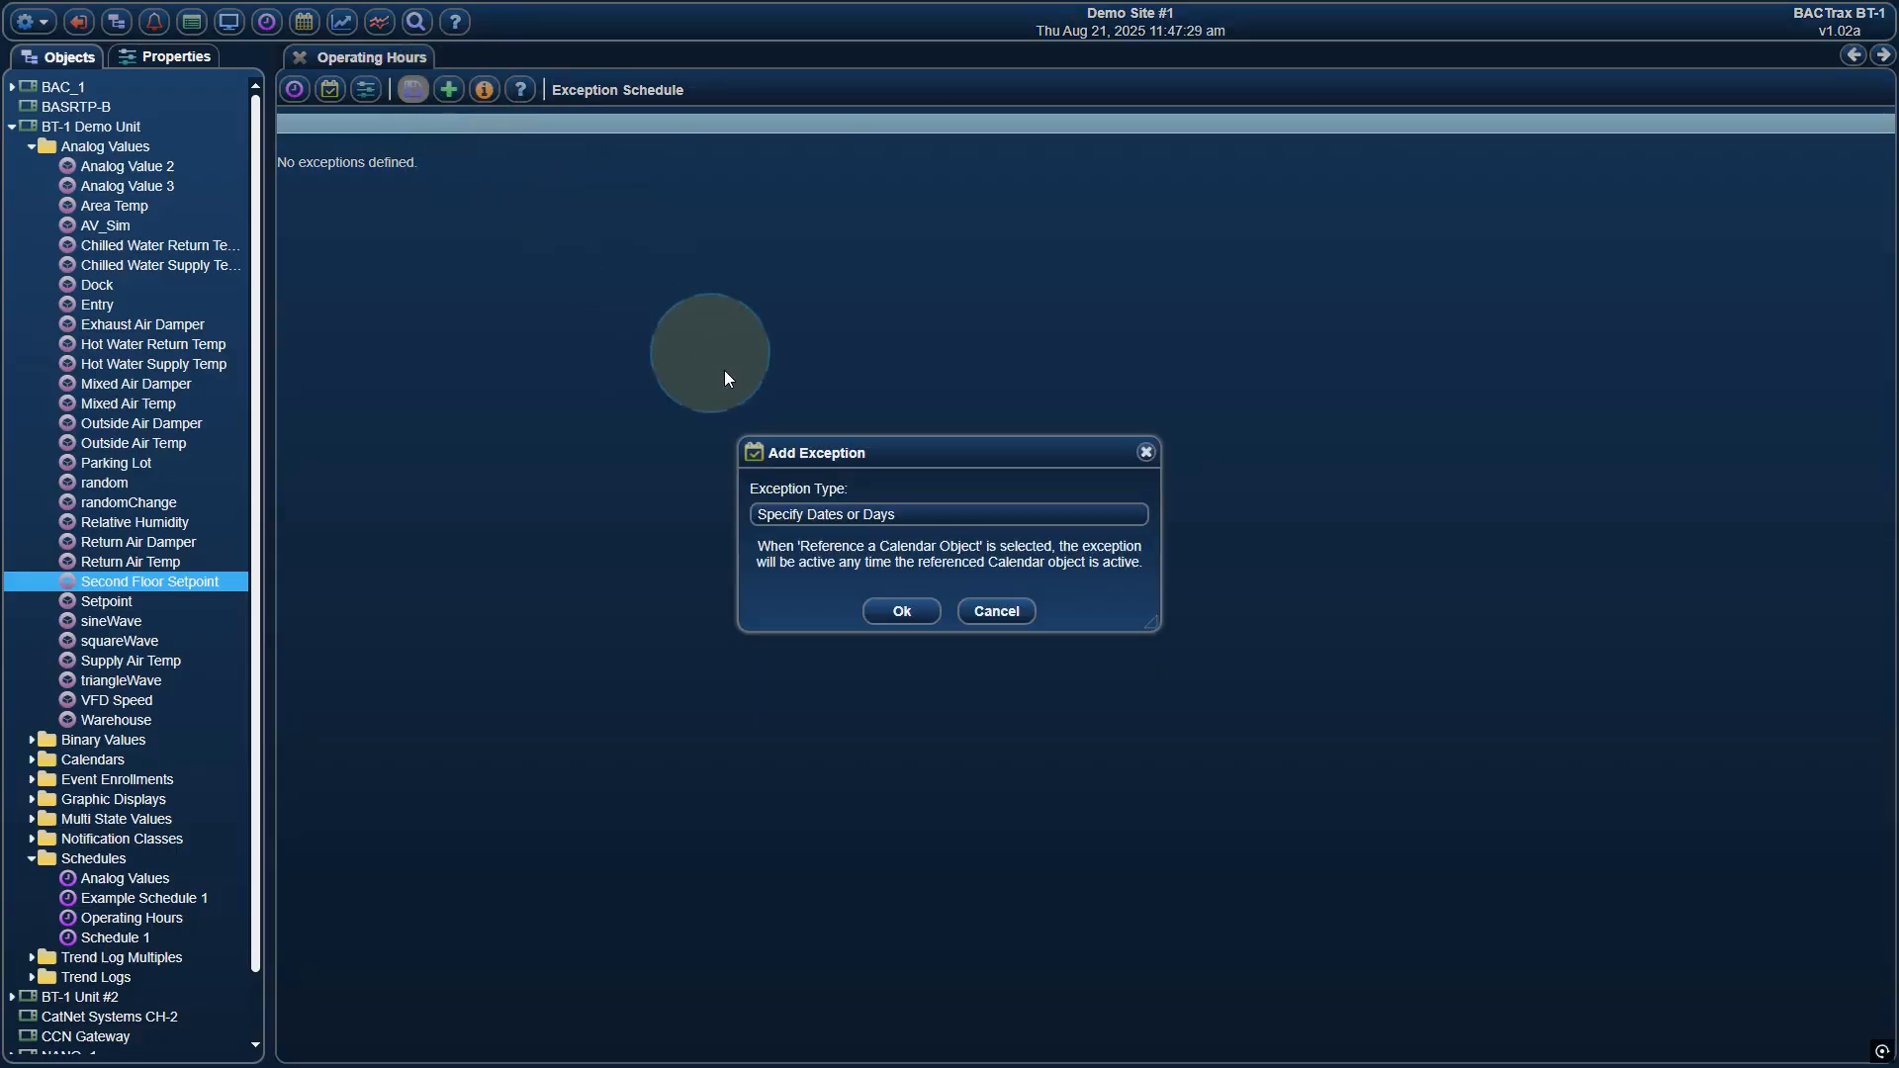
left_click(829, 512)
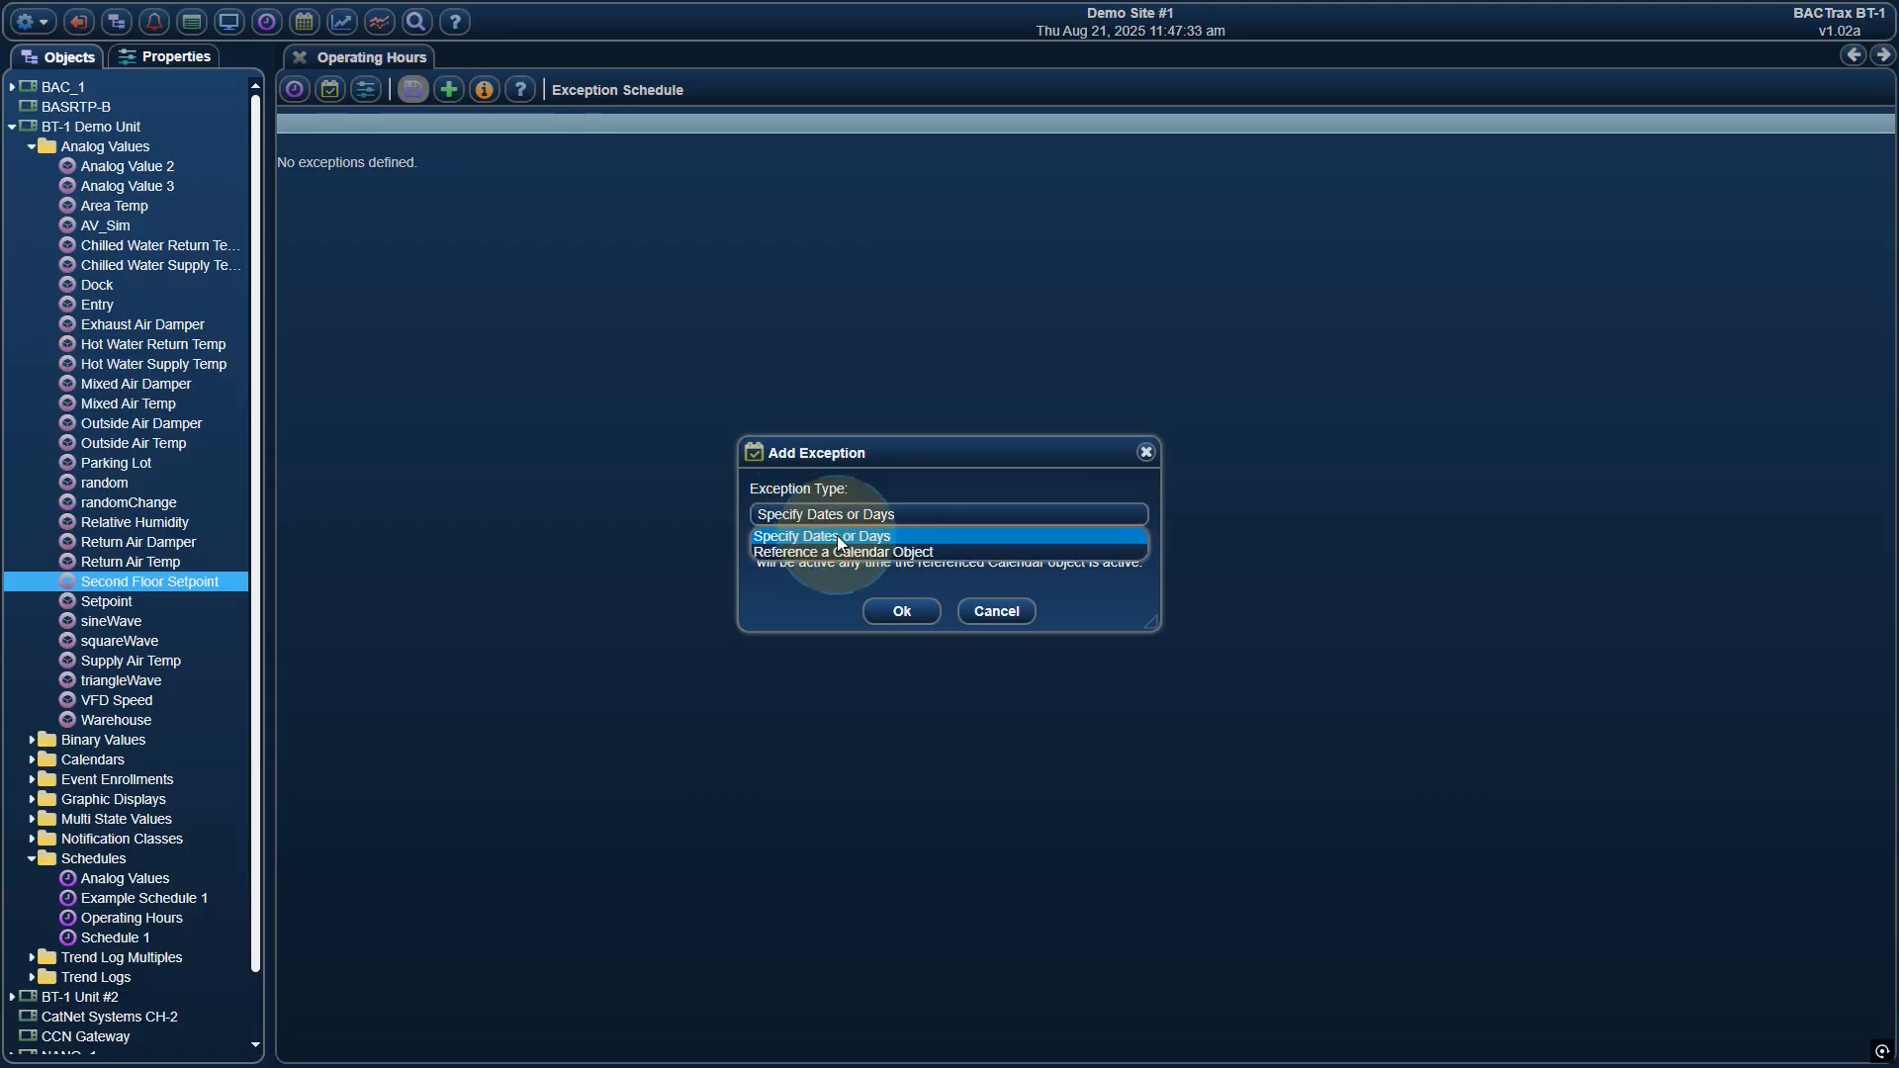
left_click(844, 551)
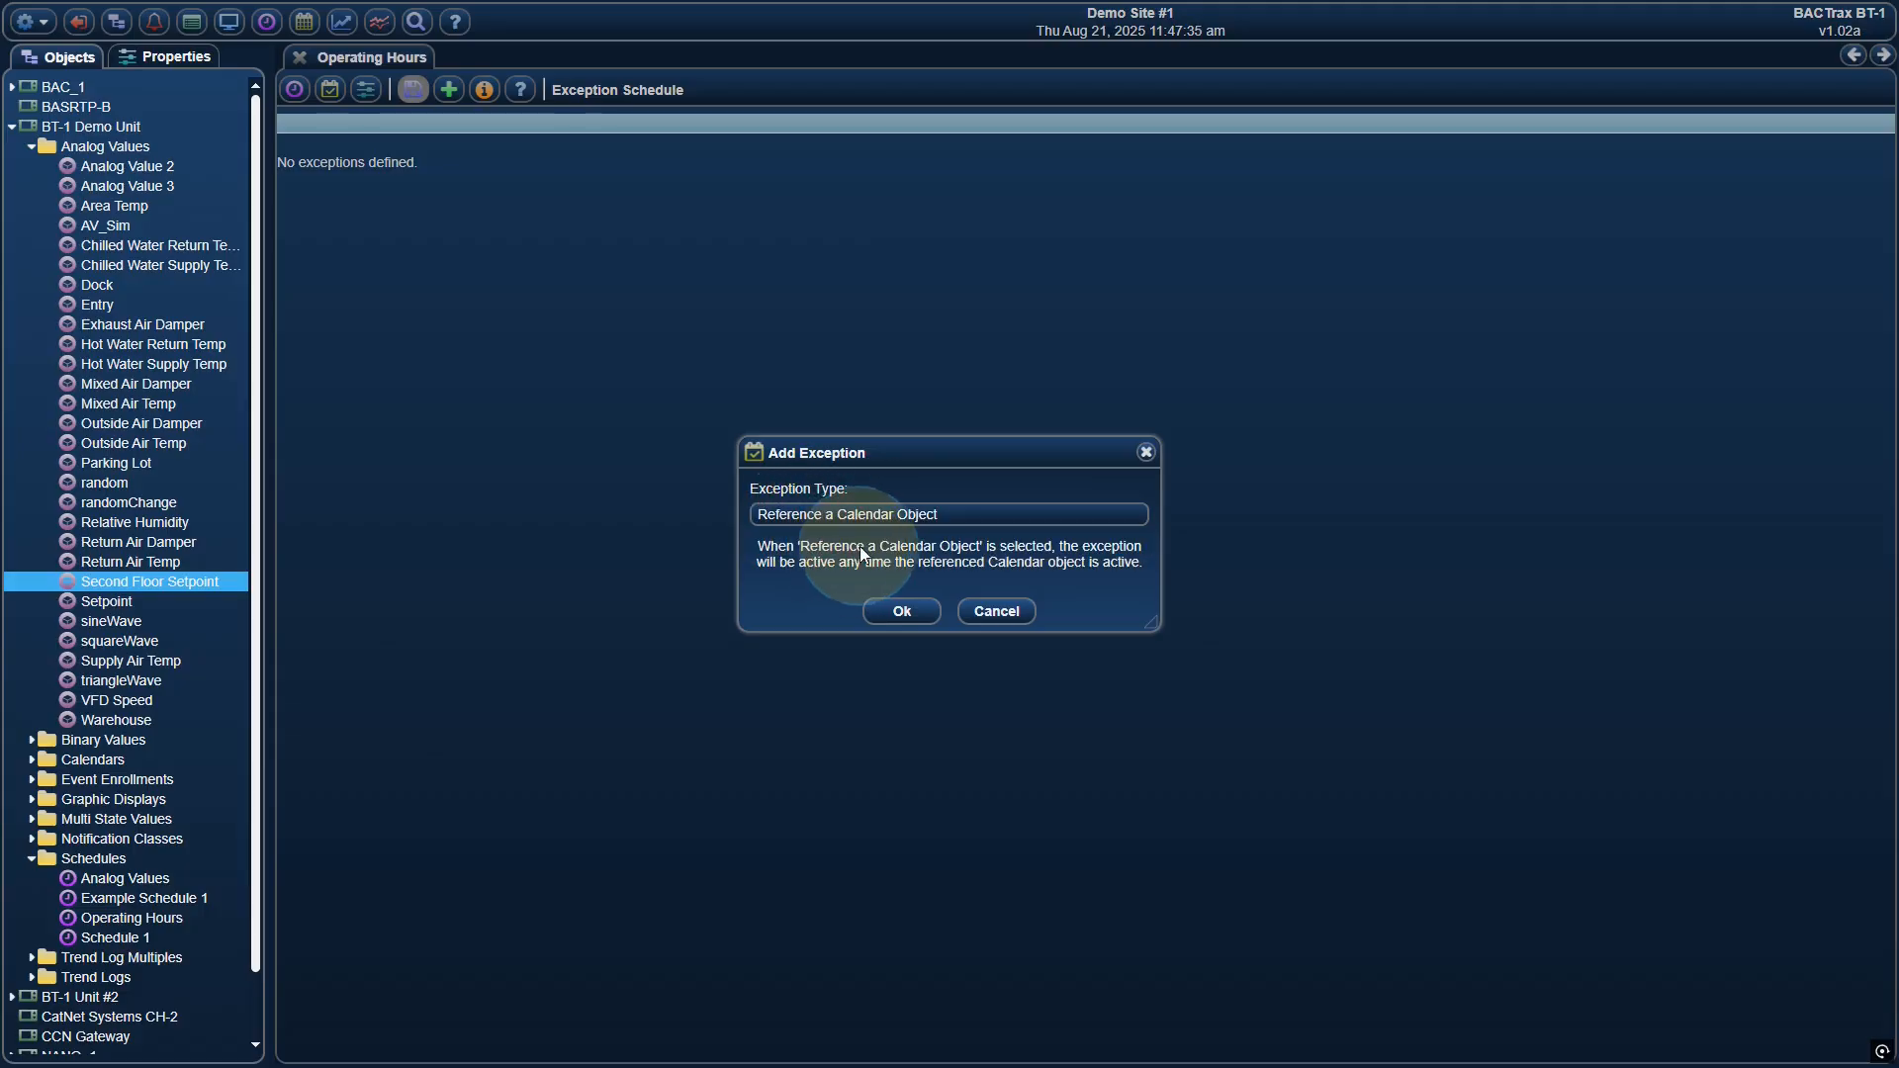
left_click(904, 611)
left_click(831, 452)
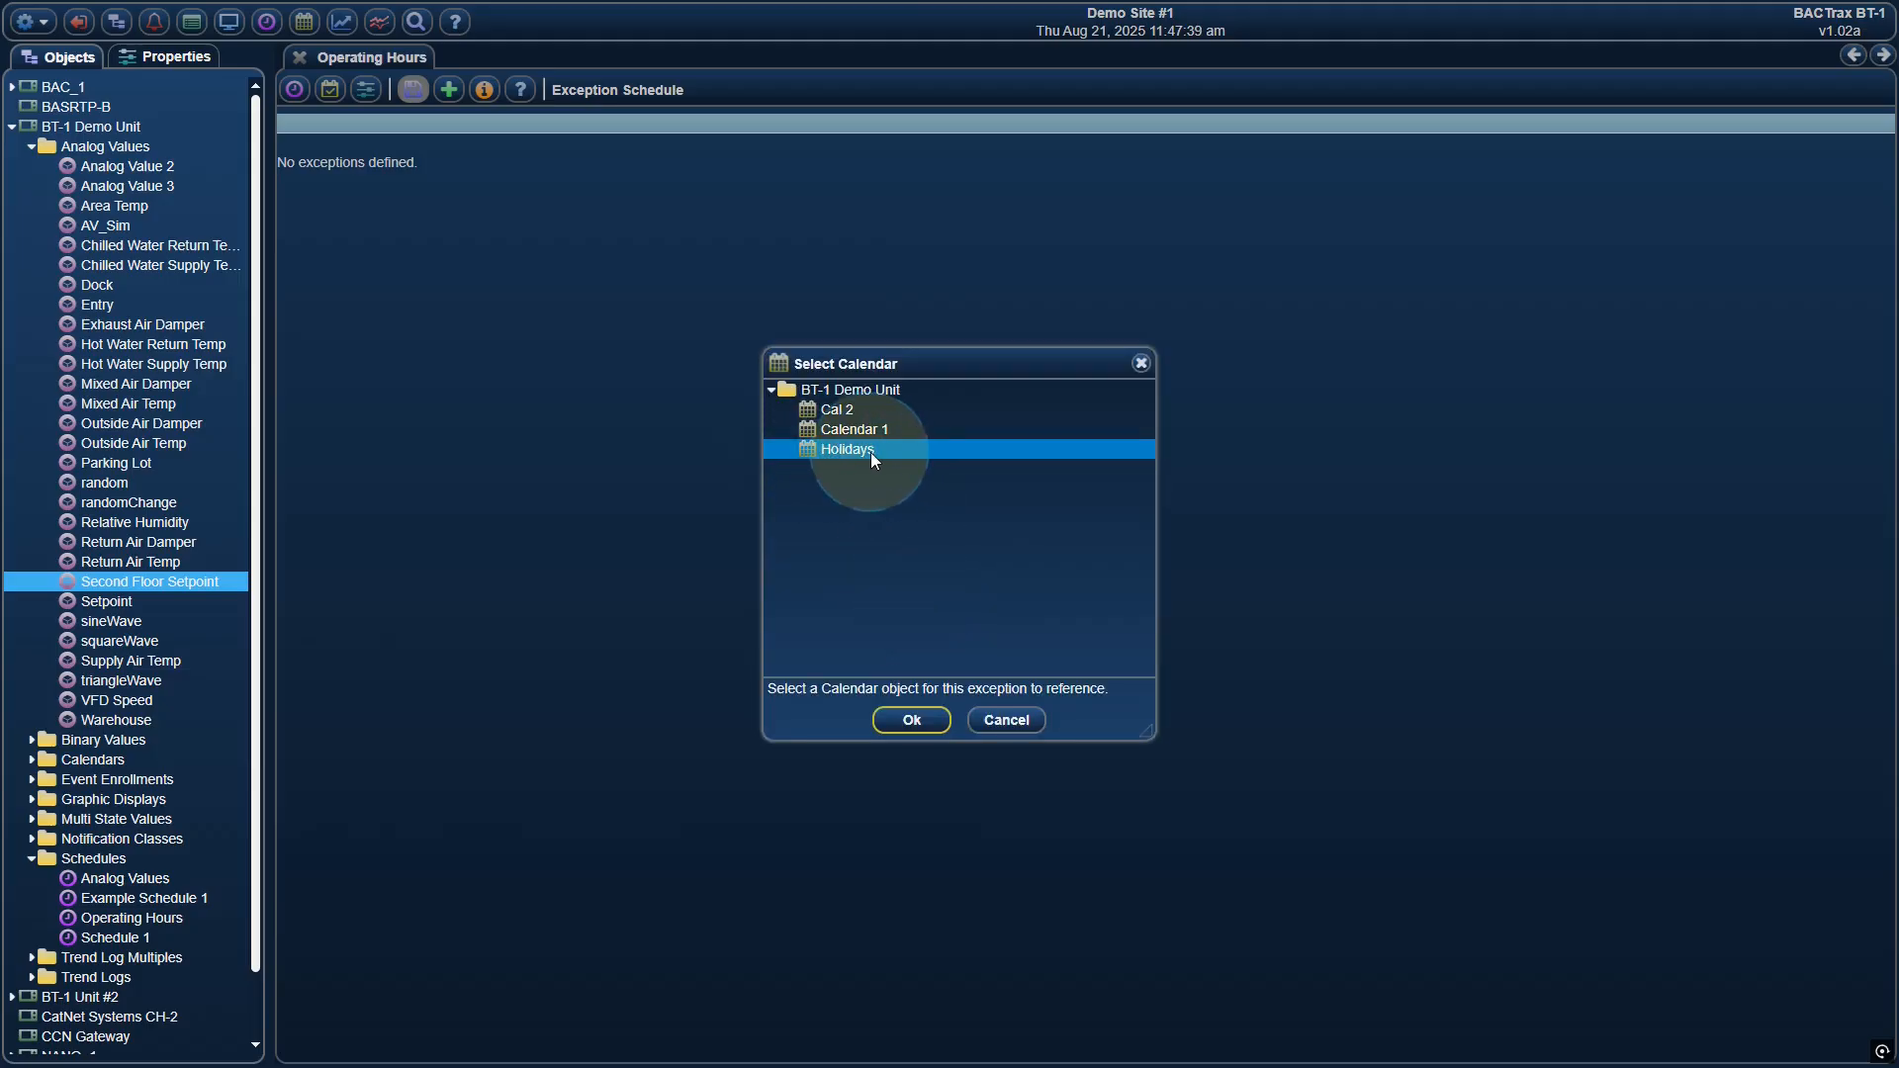
left_click(911, 720)
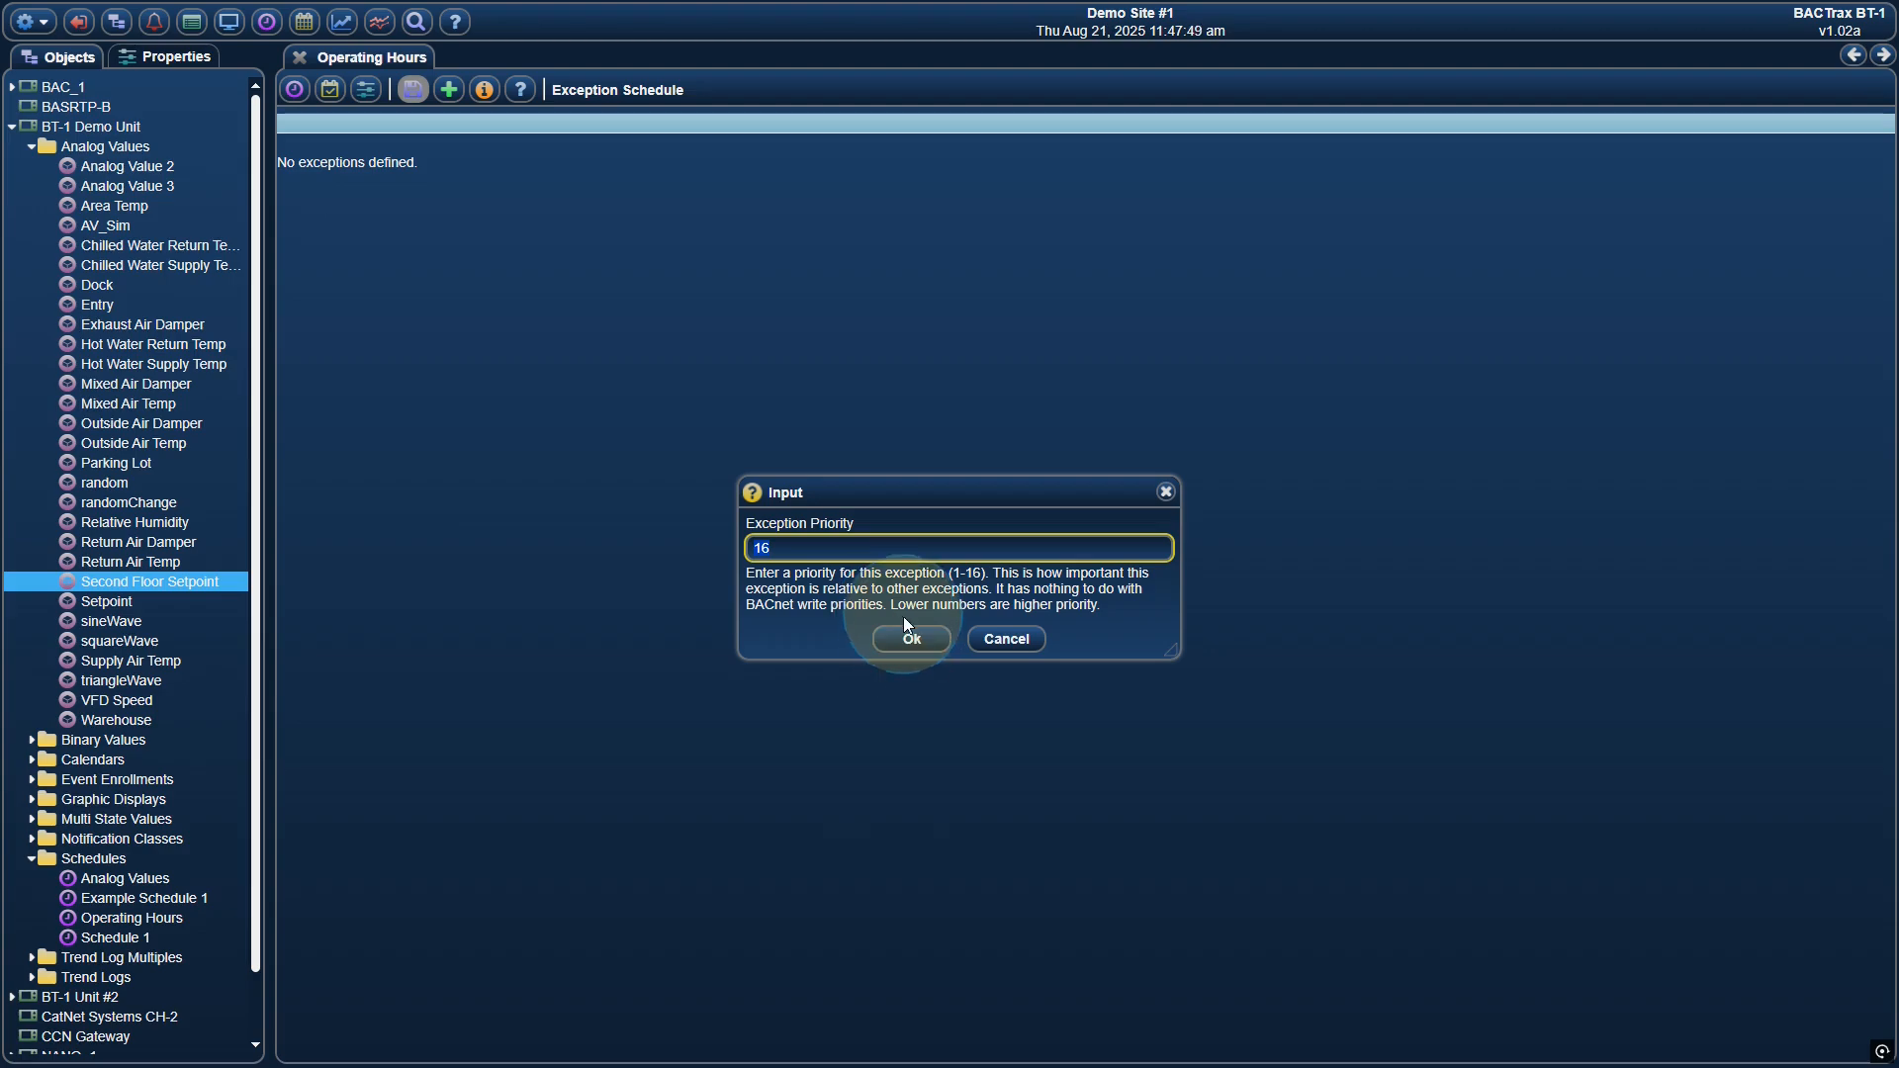
left_click(907, 639)
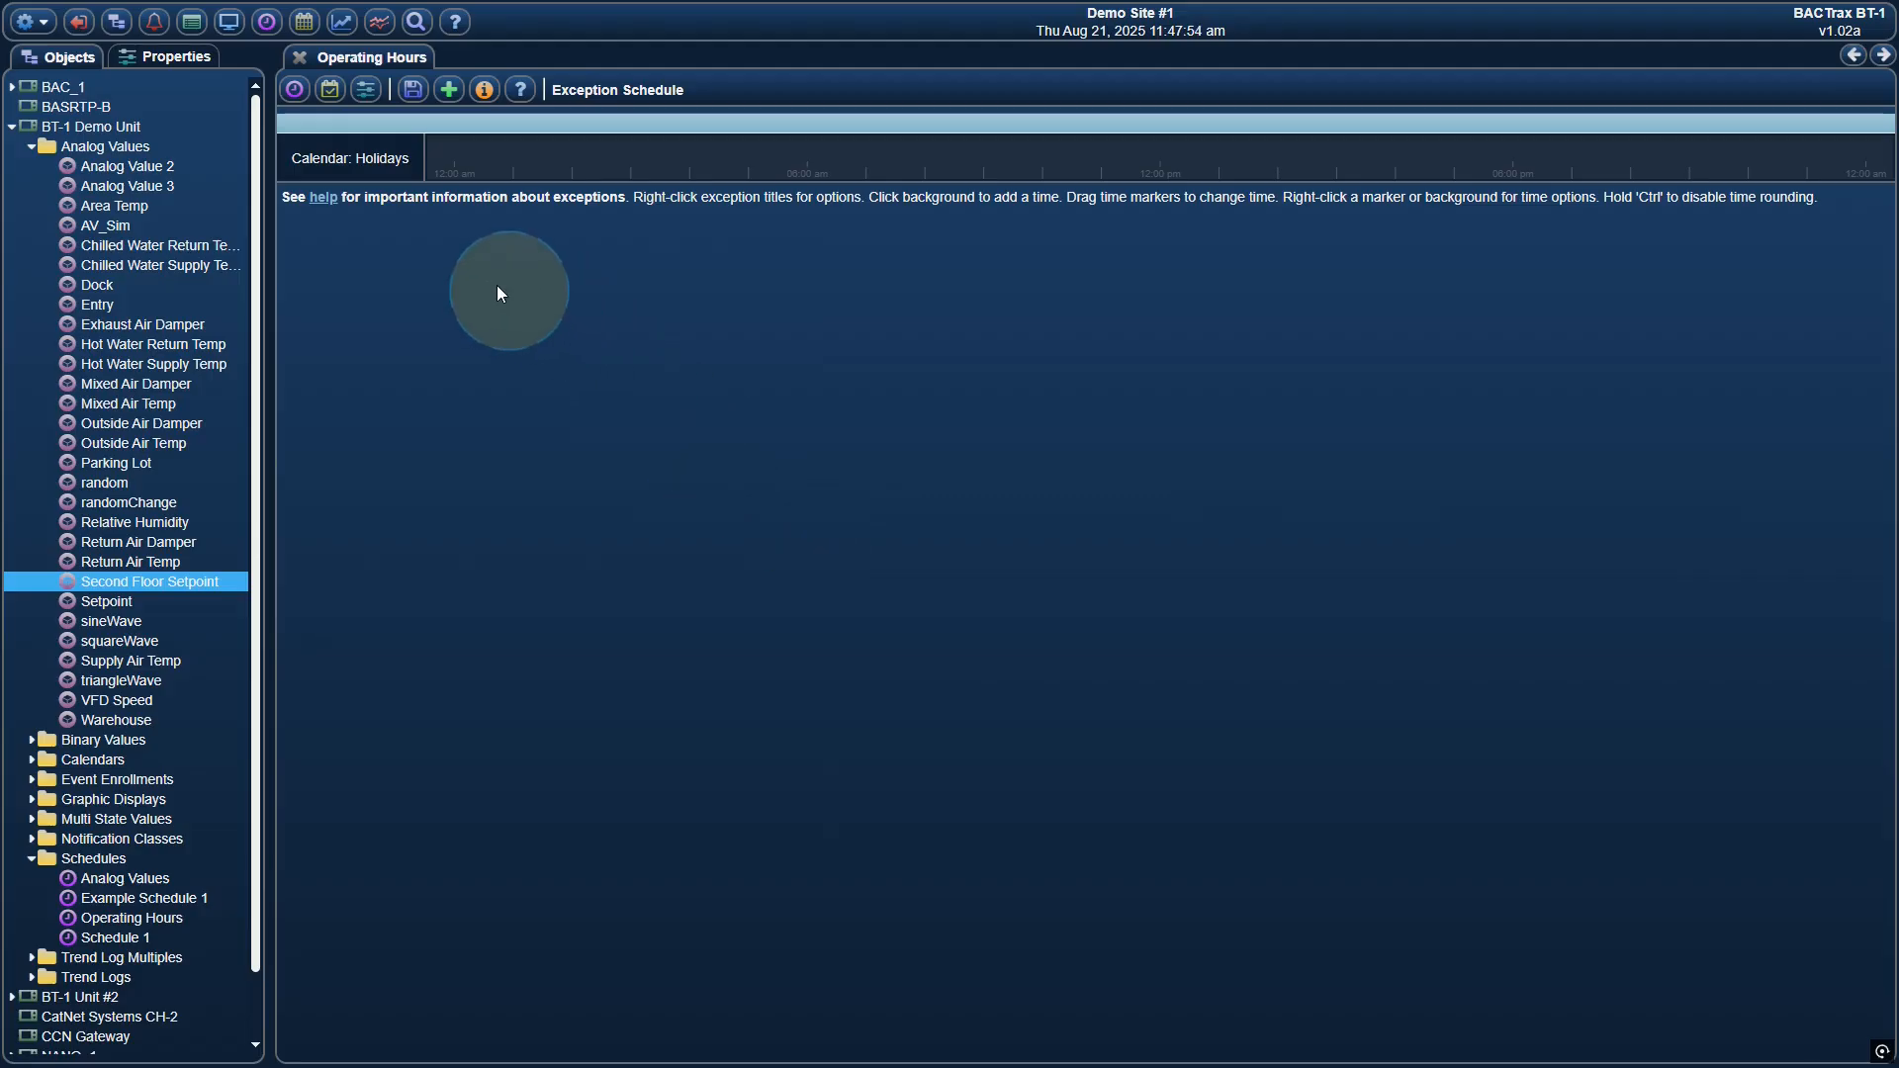
Review the date entries of the Holidays calendar in BT-1 Demo Unit
left_click(140, 148)
left_click(123, 180)
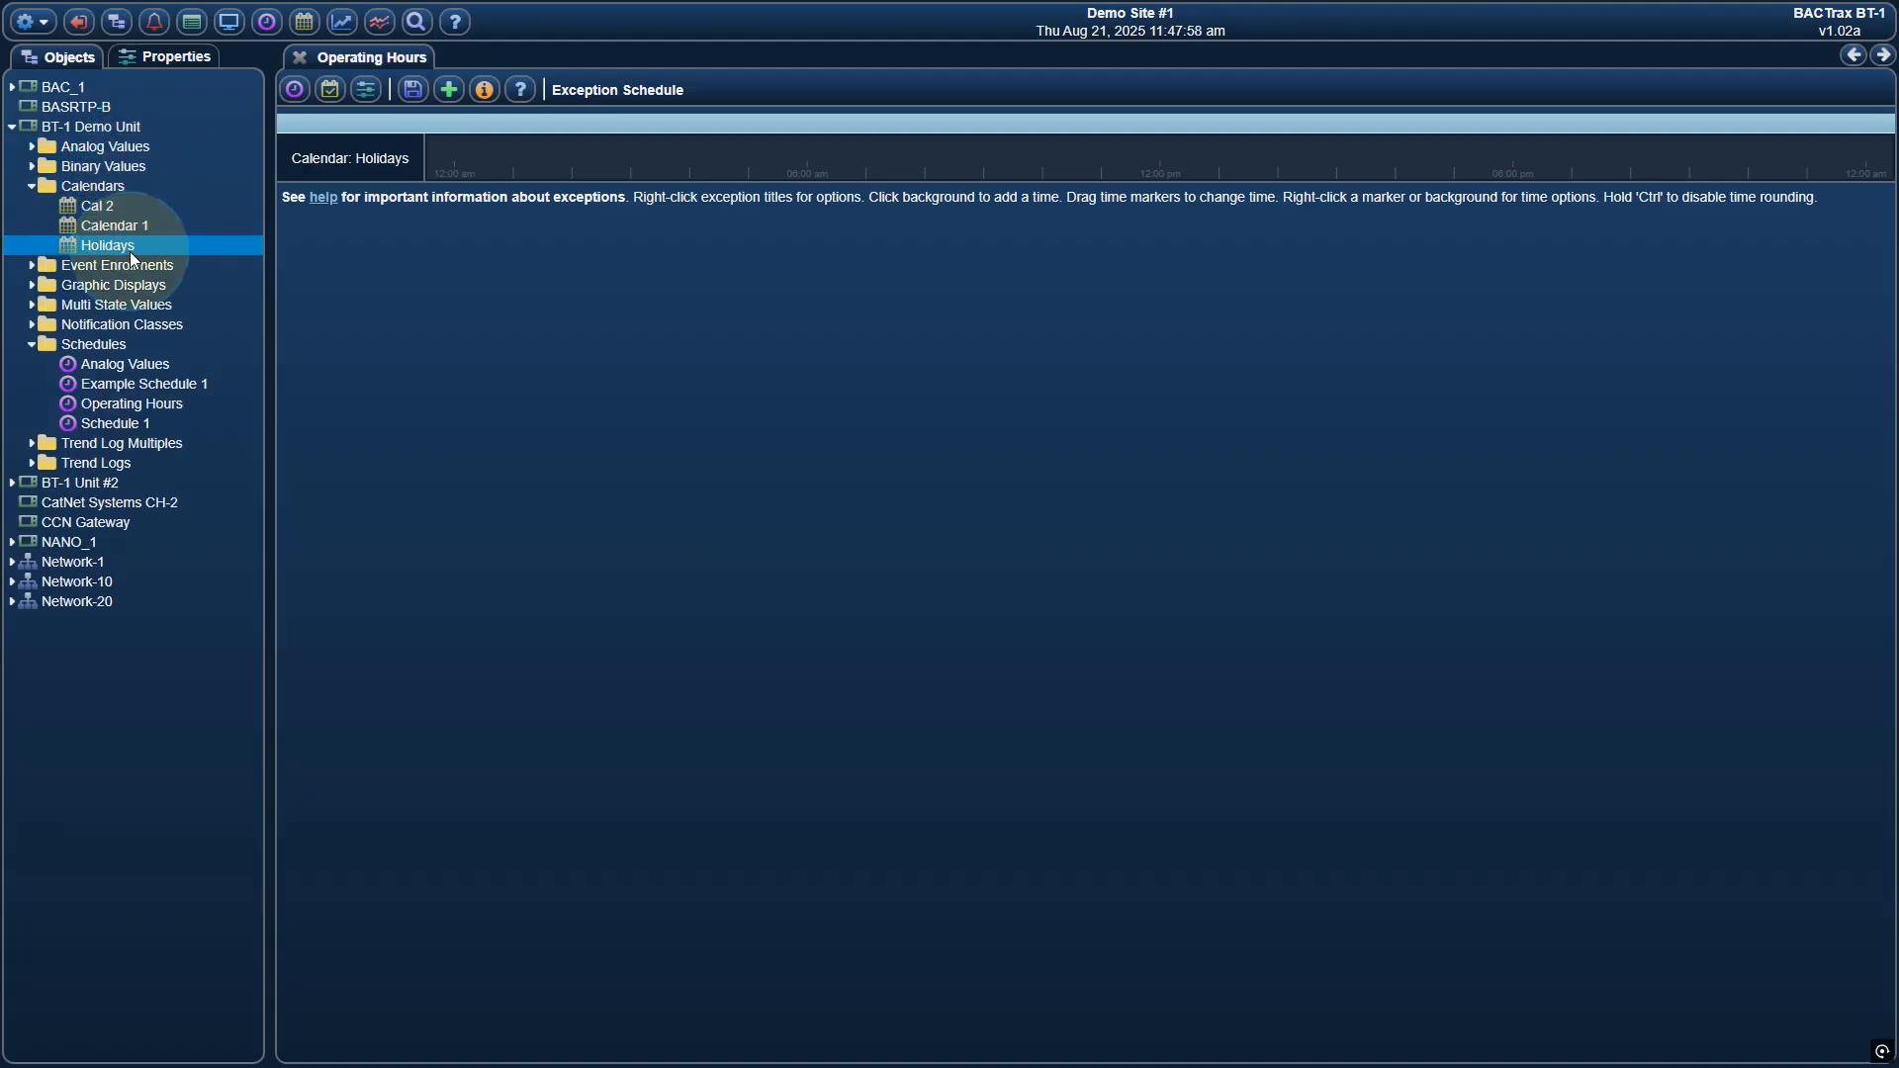
double_click(119, 247)
left_click(946, 512)
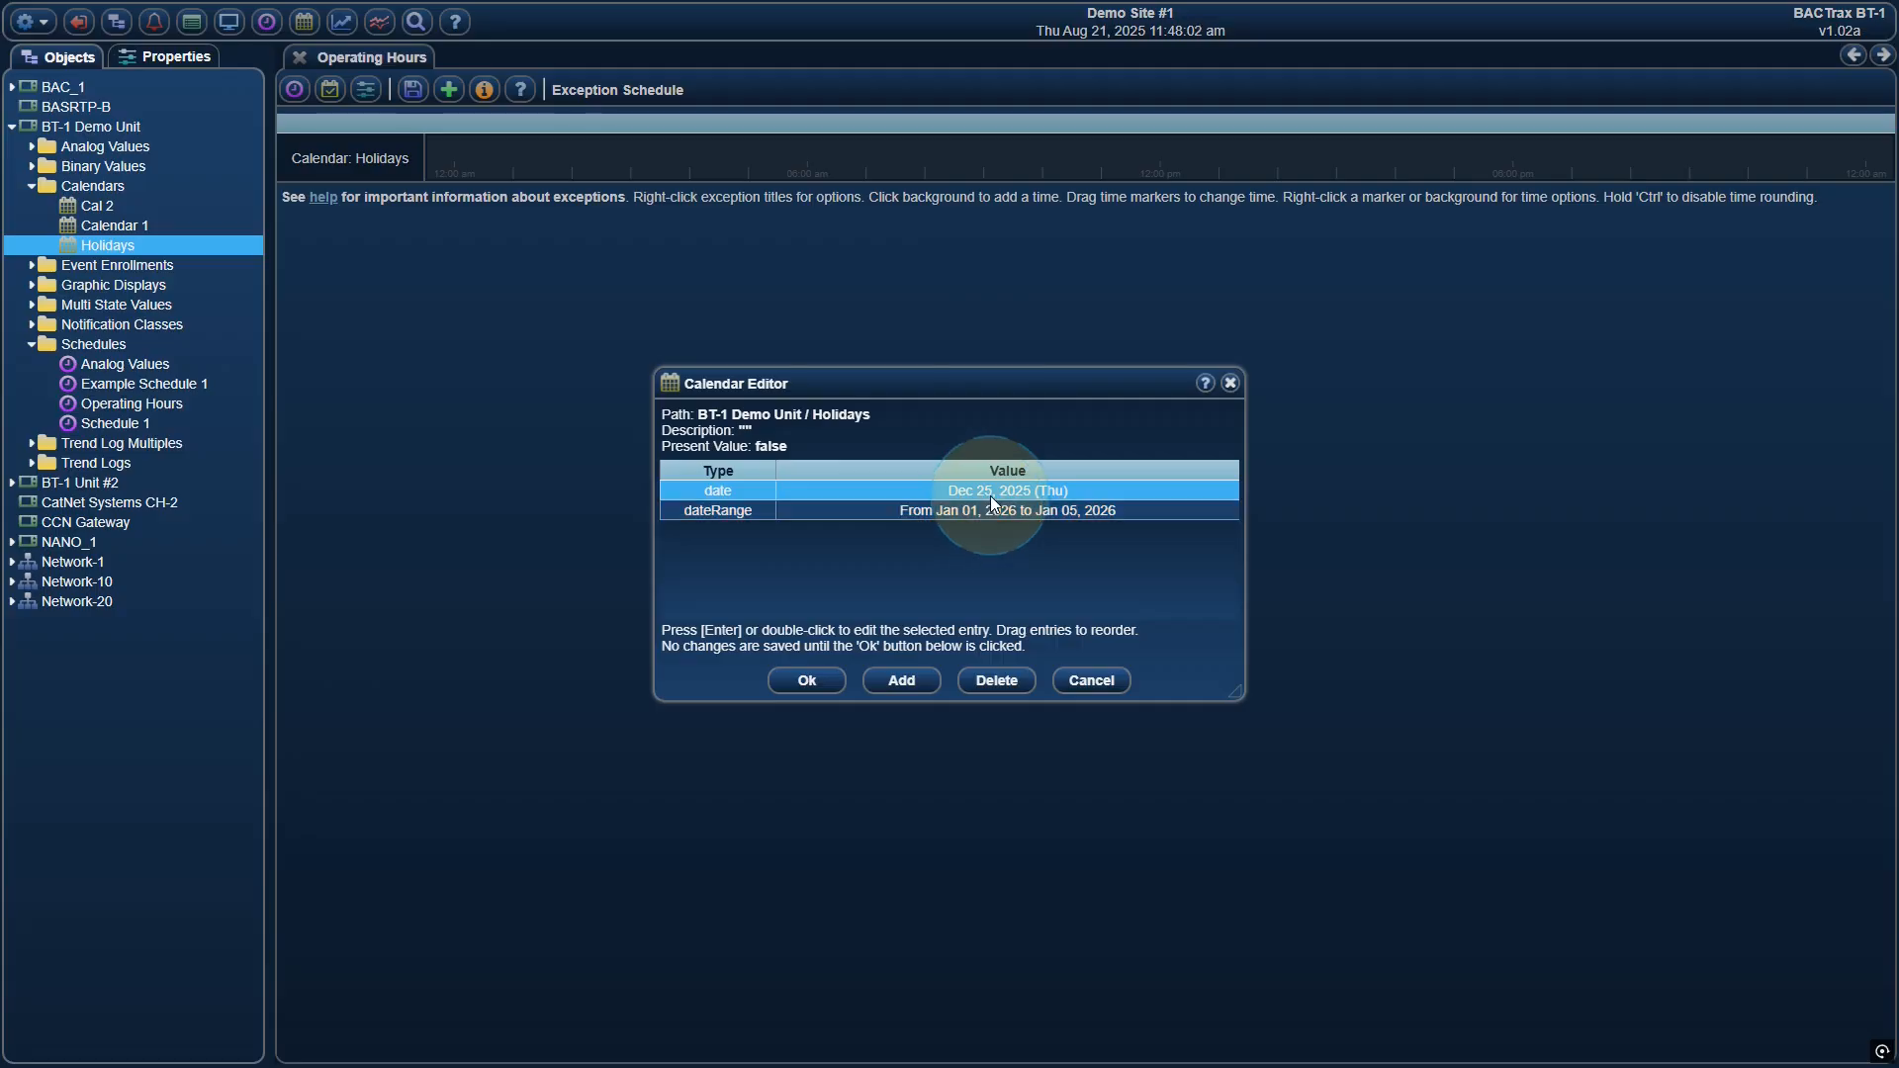
left_click(807, 682)
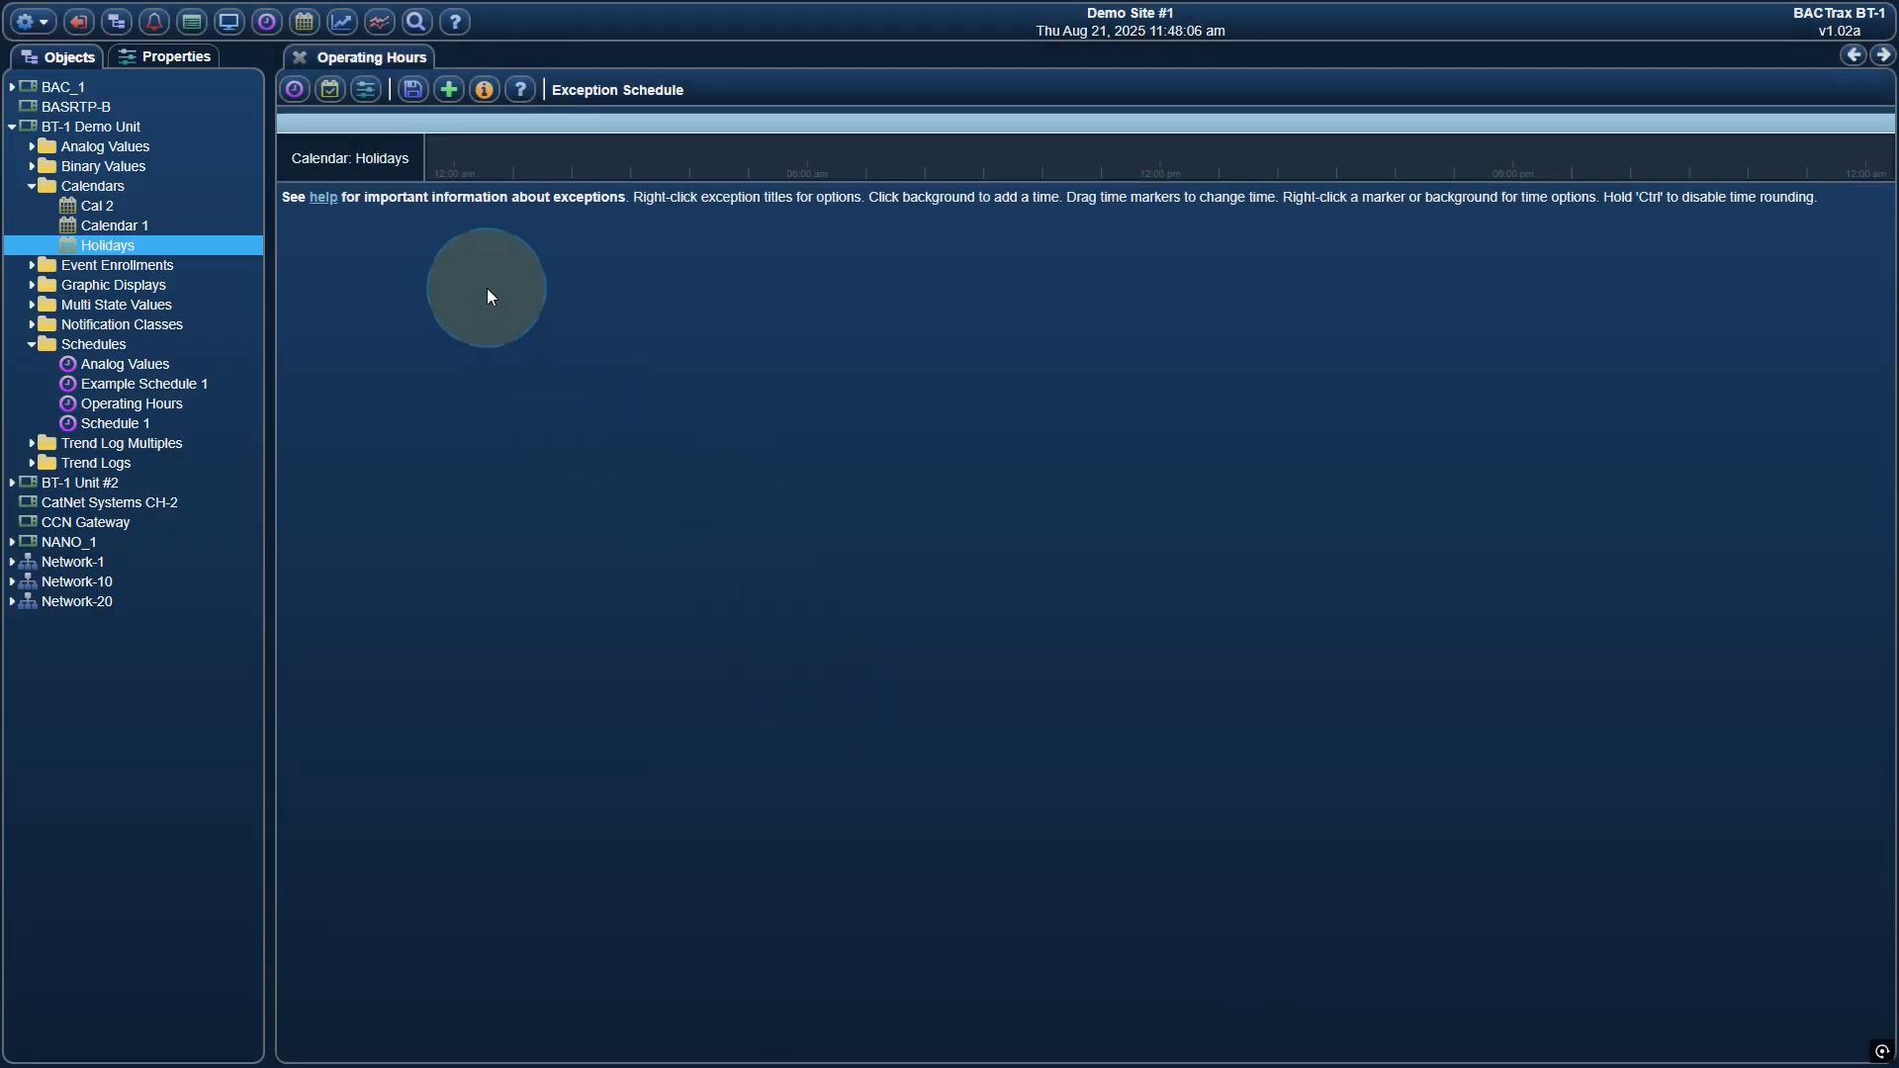
Add a 12:00 am time with value 80 to the Holidays calendar exception
left_click(453, 150)
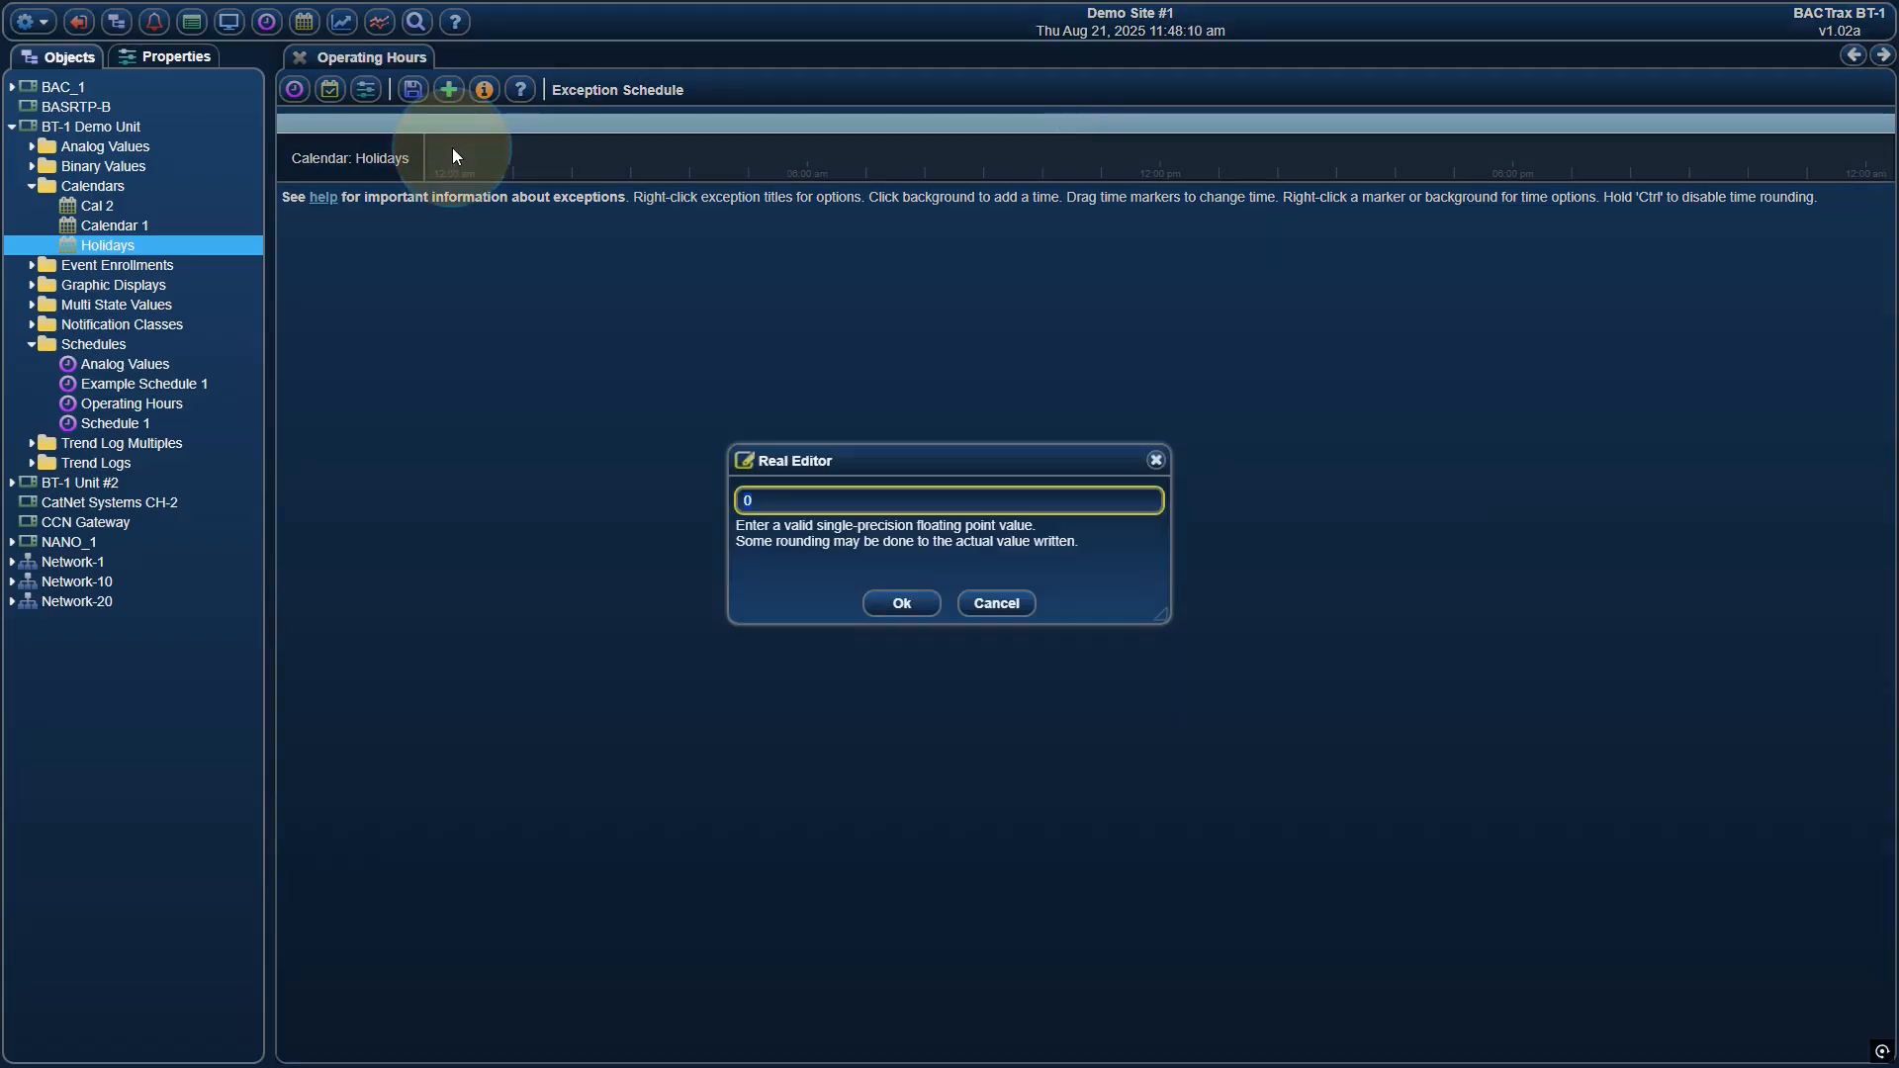
type("7")
key("BackSpace")
type("80")
left_click(909, 606)
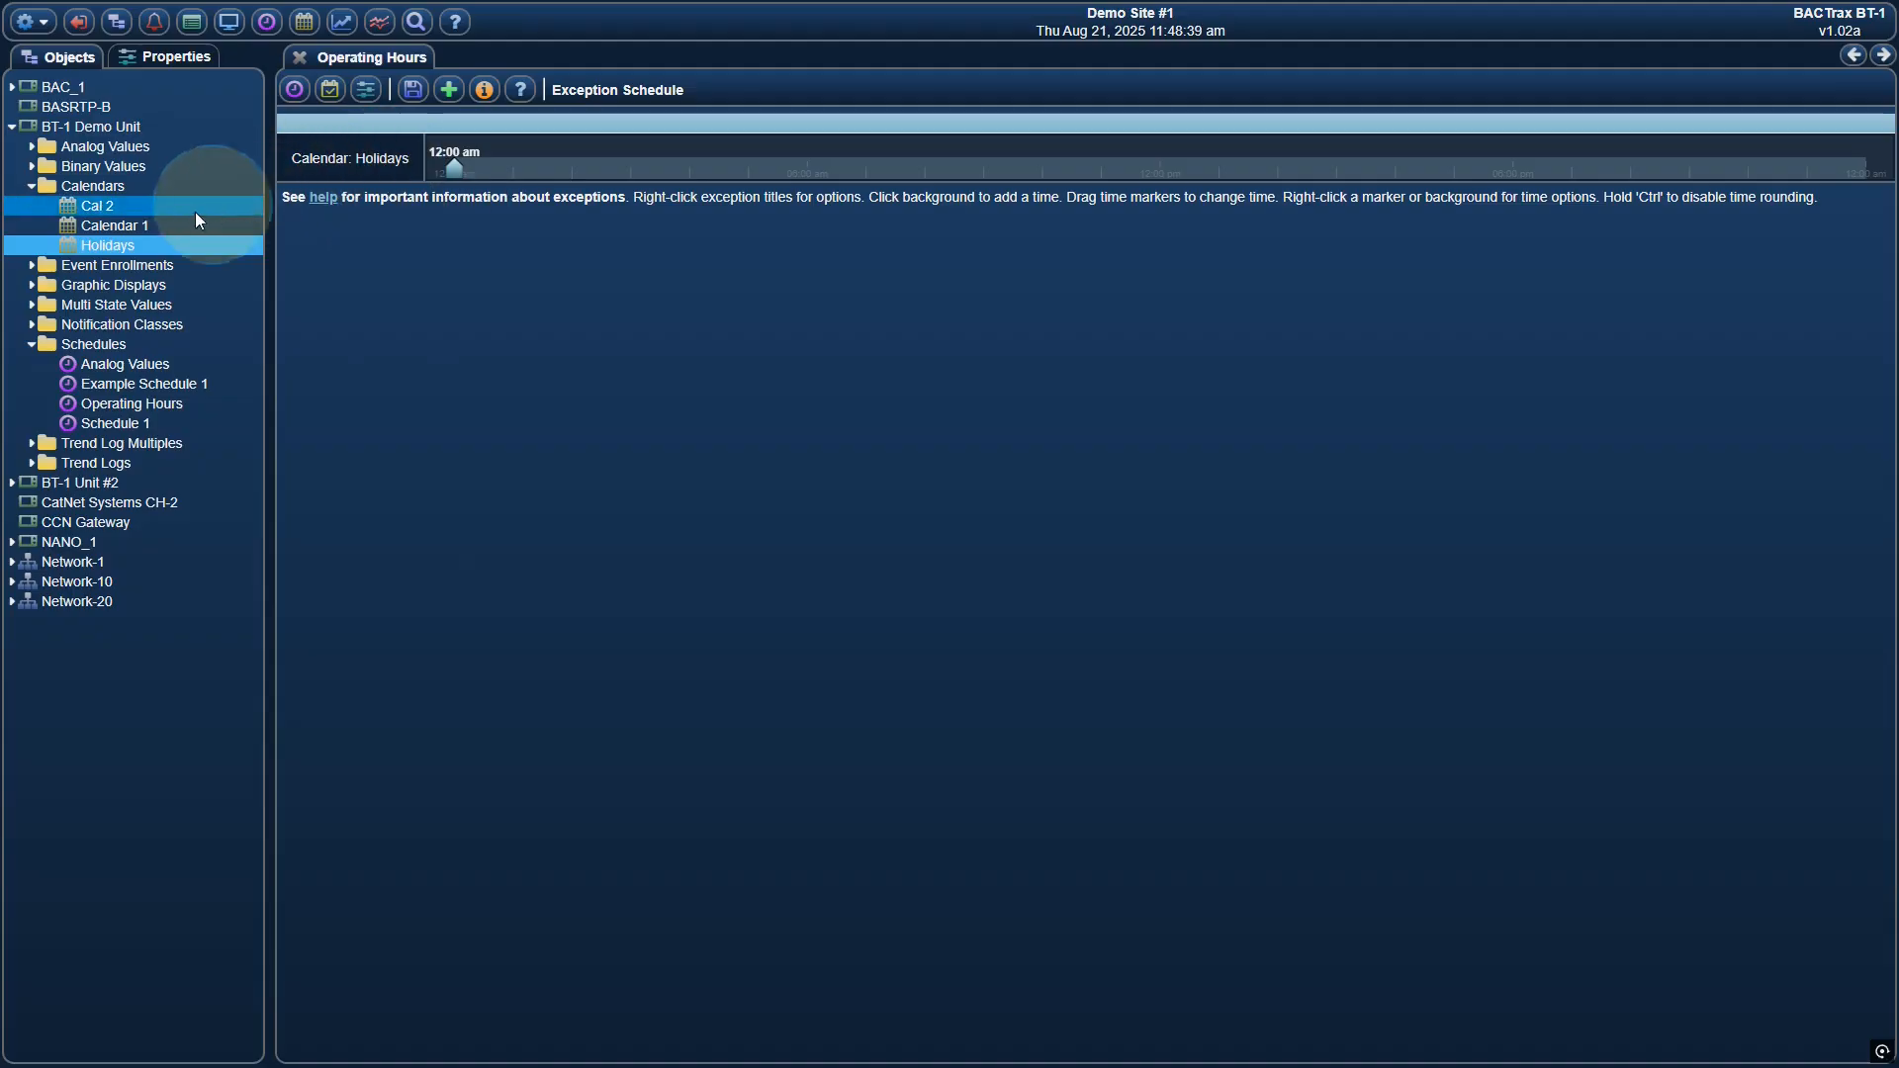
Add a date entry for Aug 21, 2025 on any day of the week to the Holidays calendar in BT-1 Demo Unit
double_click(117, 242)
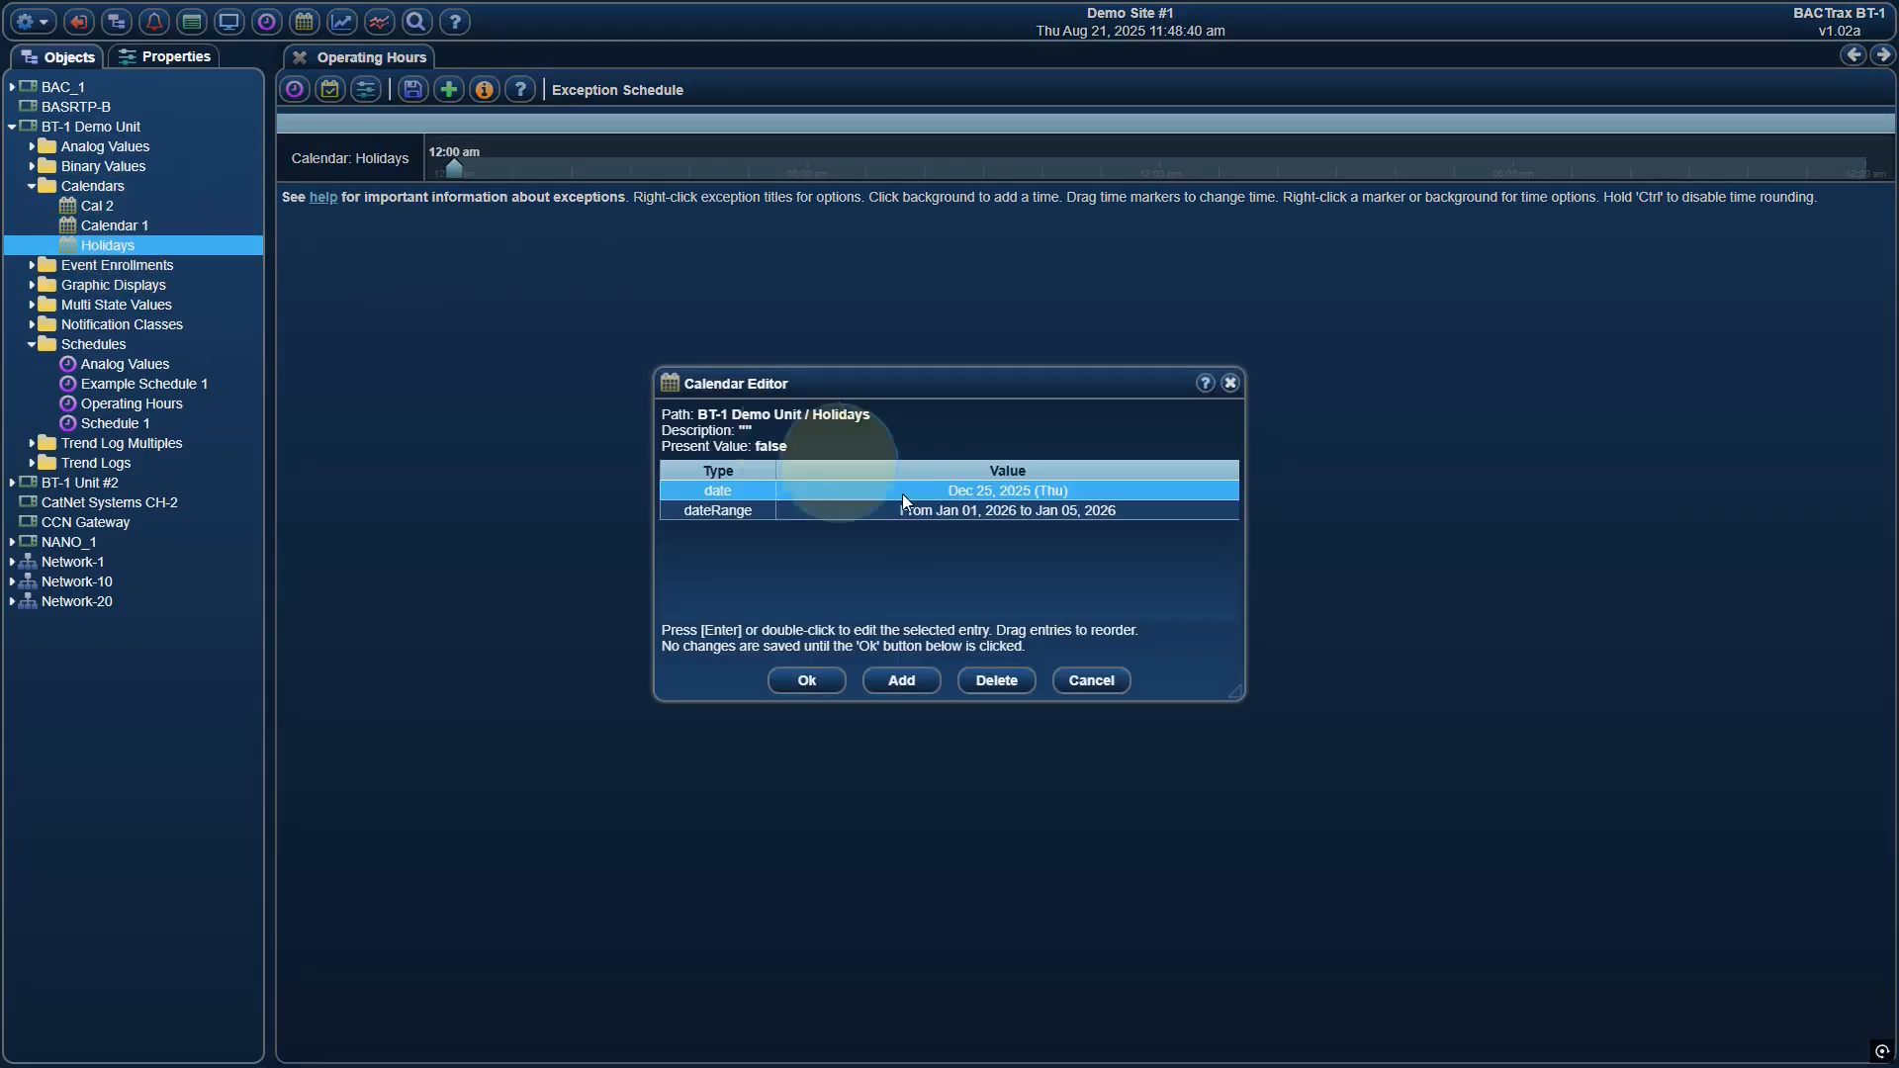
left_click(969, 538)
left_click(901, 680)
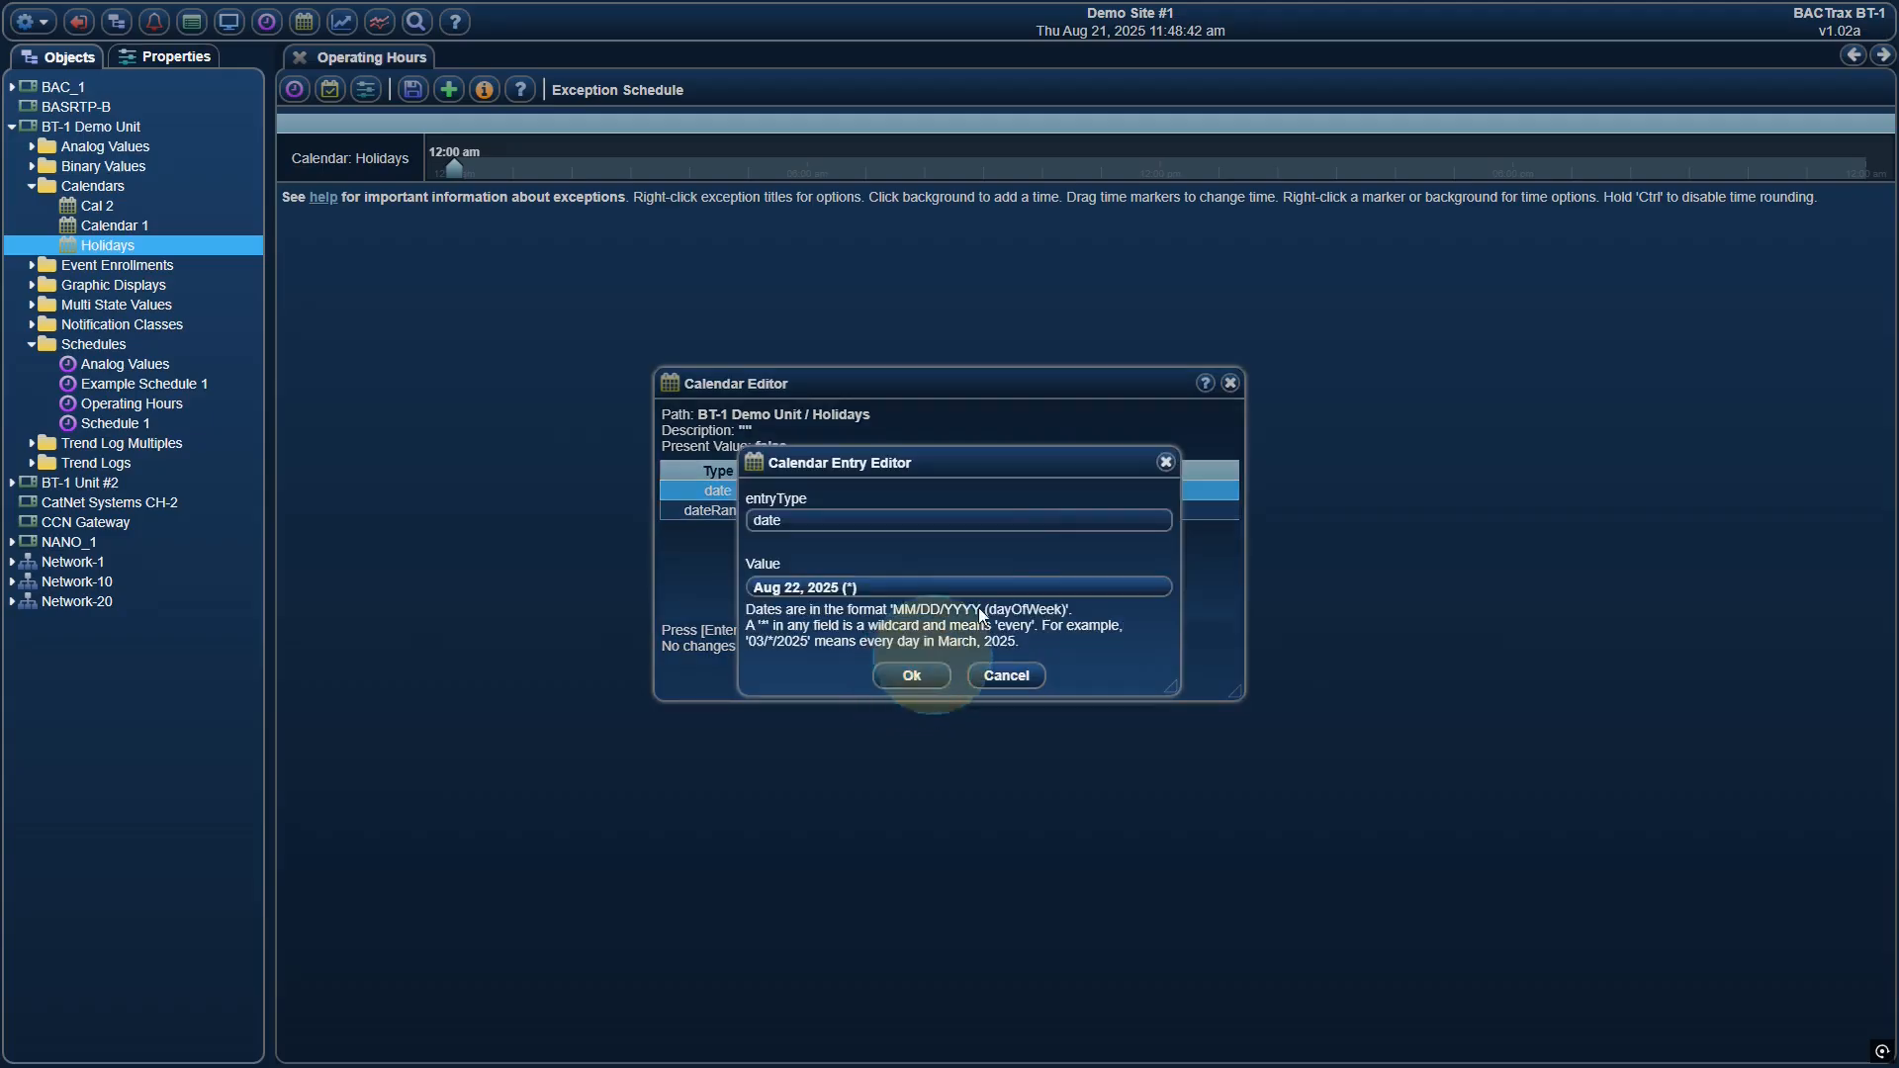
left_click(944, 593)
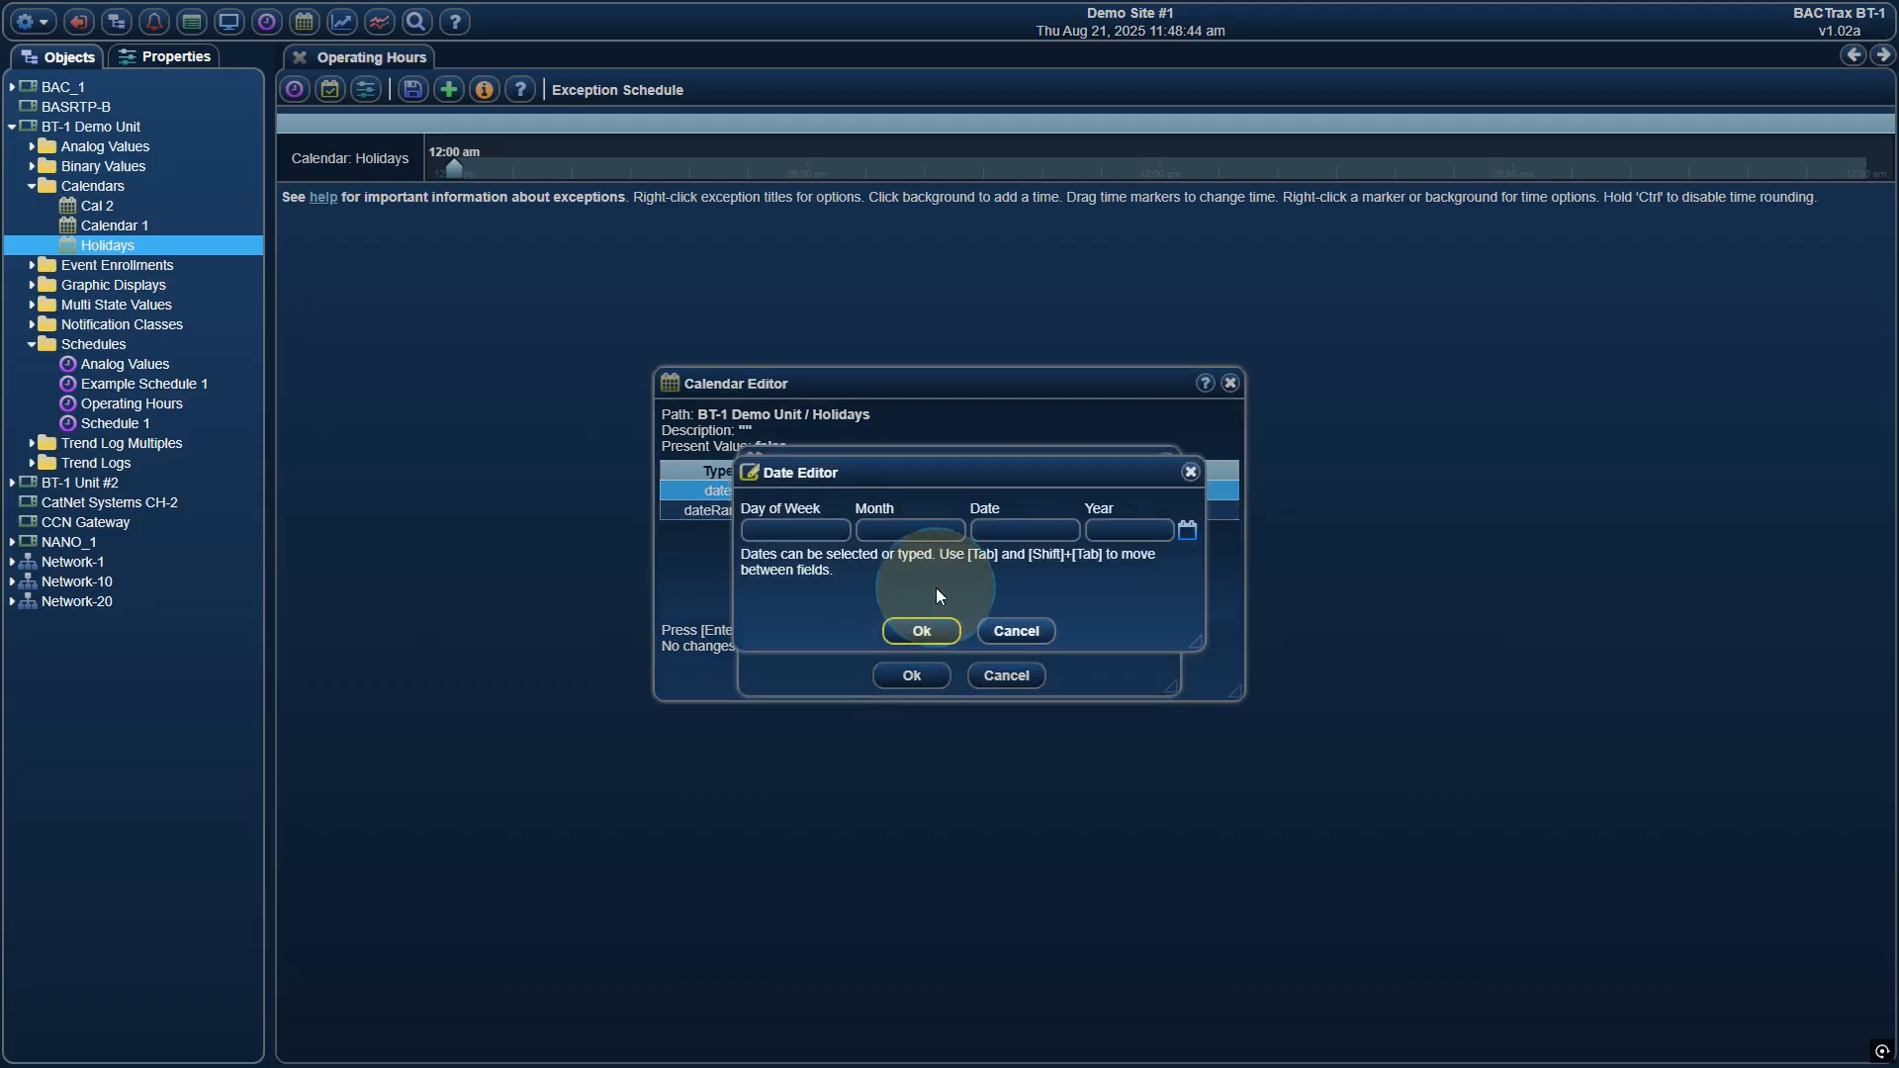
left_click(1018, 532)
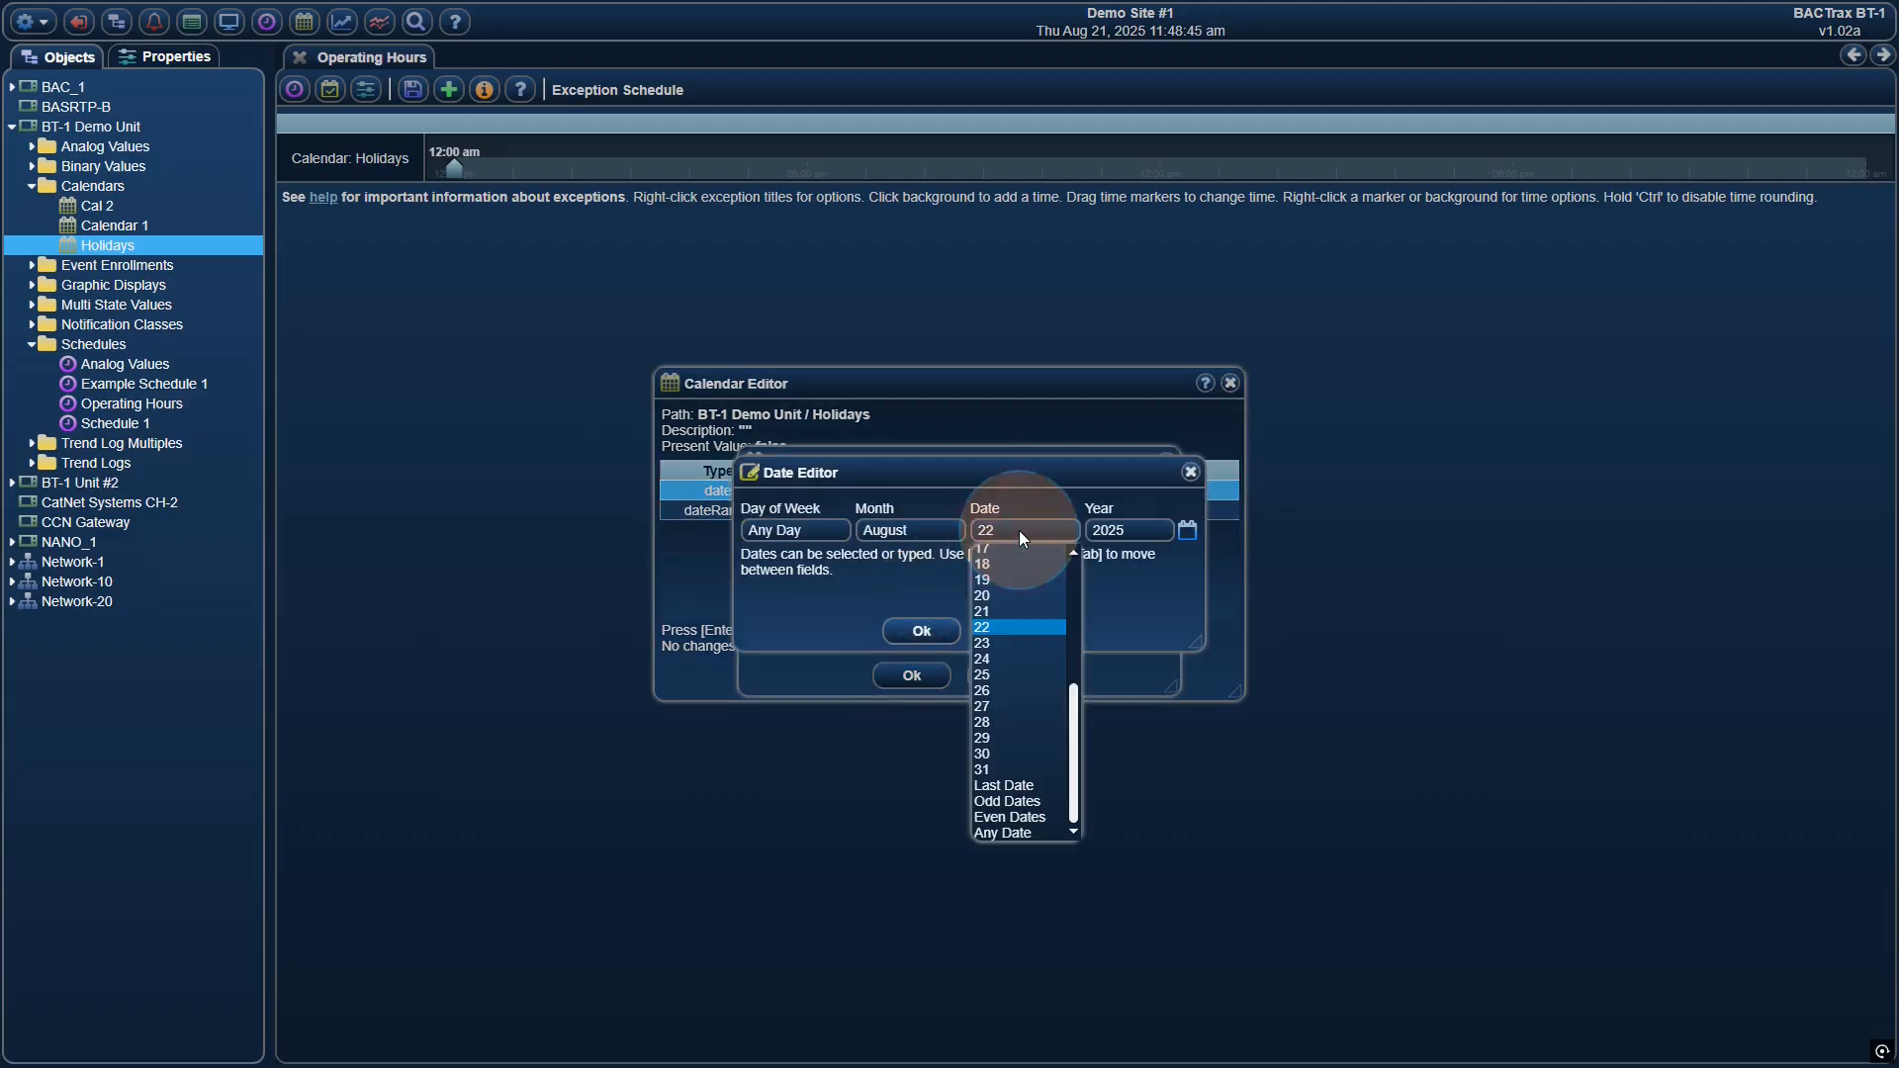
left_click(1005, 614)
left_click(925, 630)
left_click(911, 675)
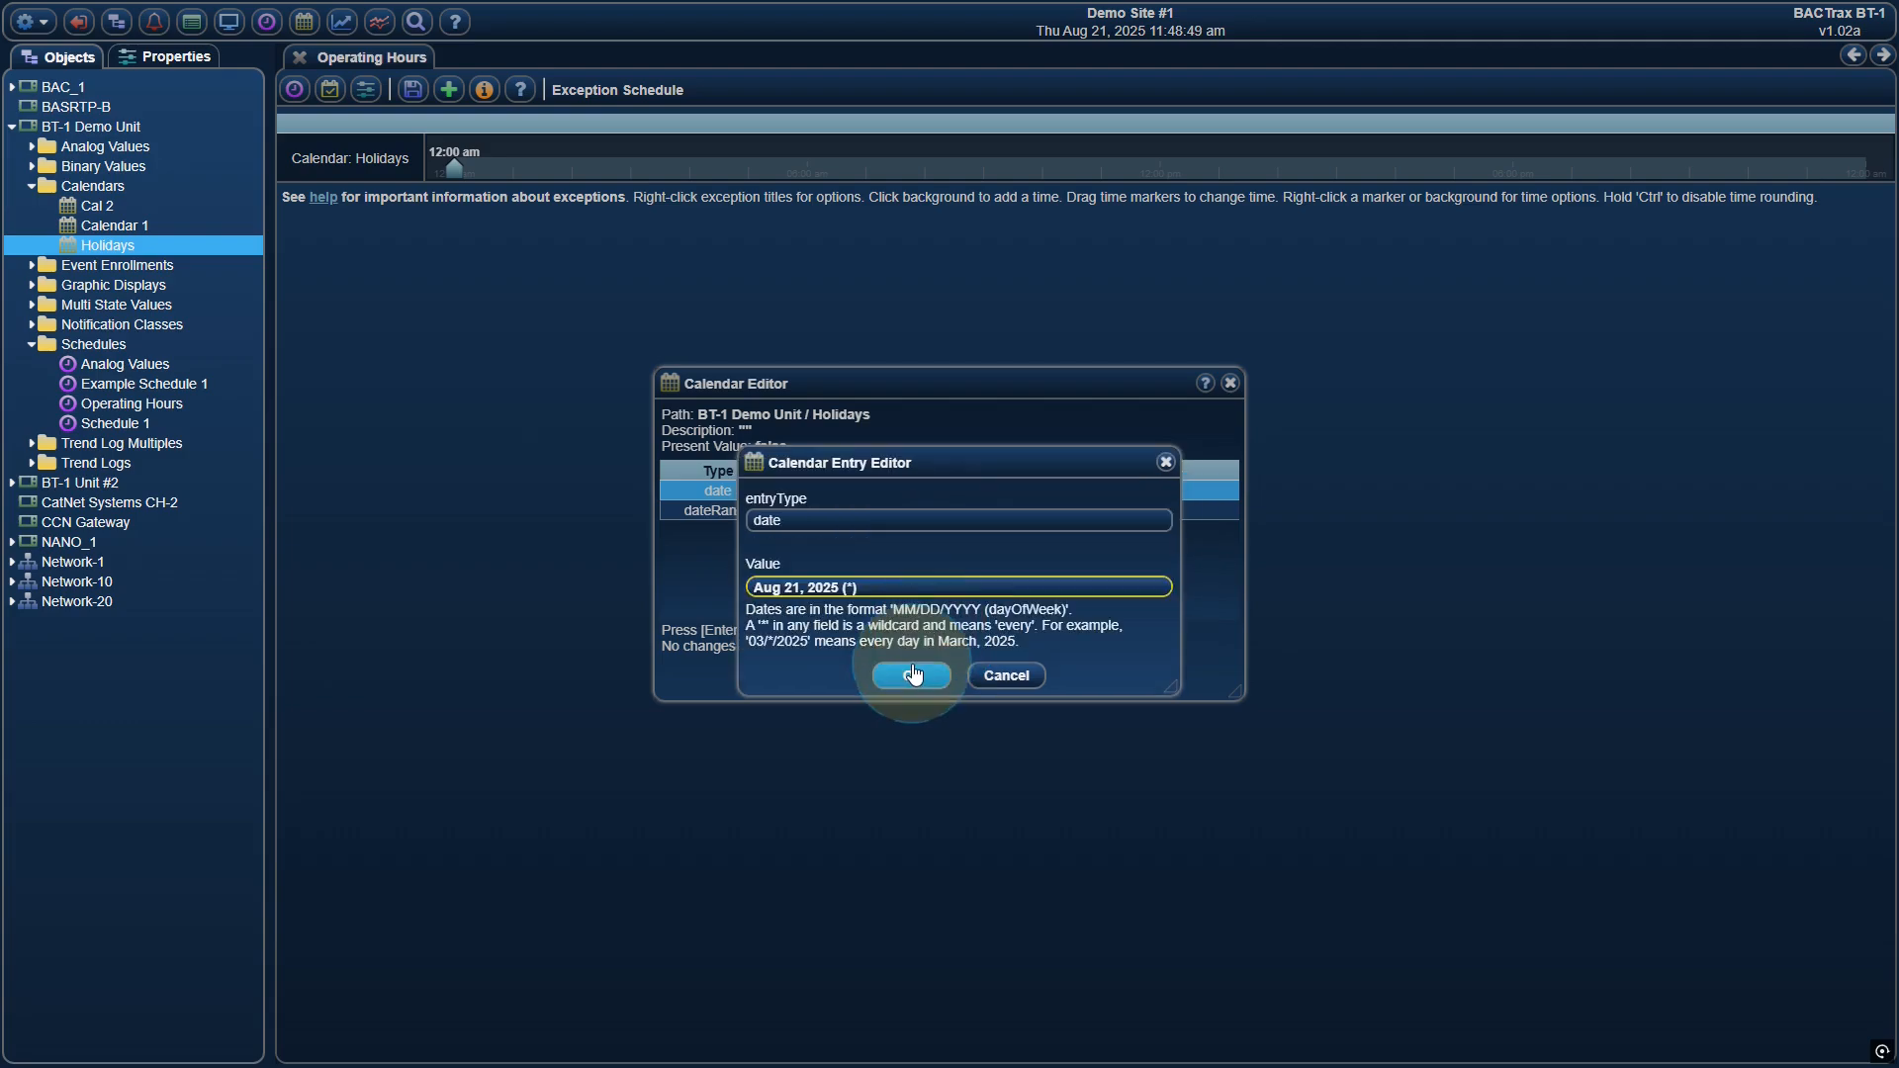
left_click(807, 680)
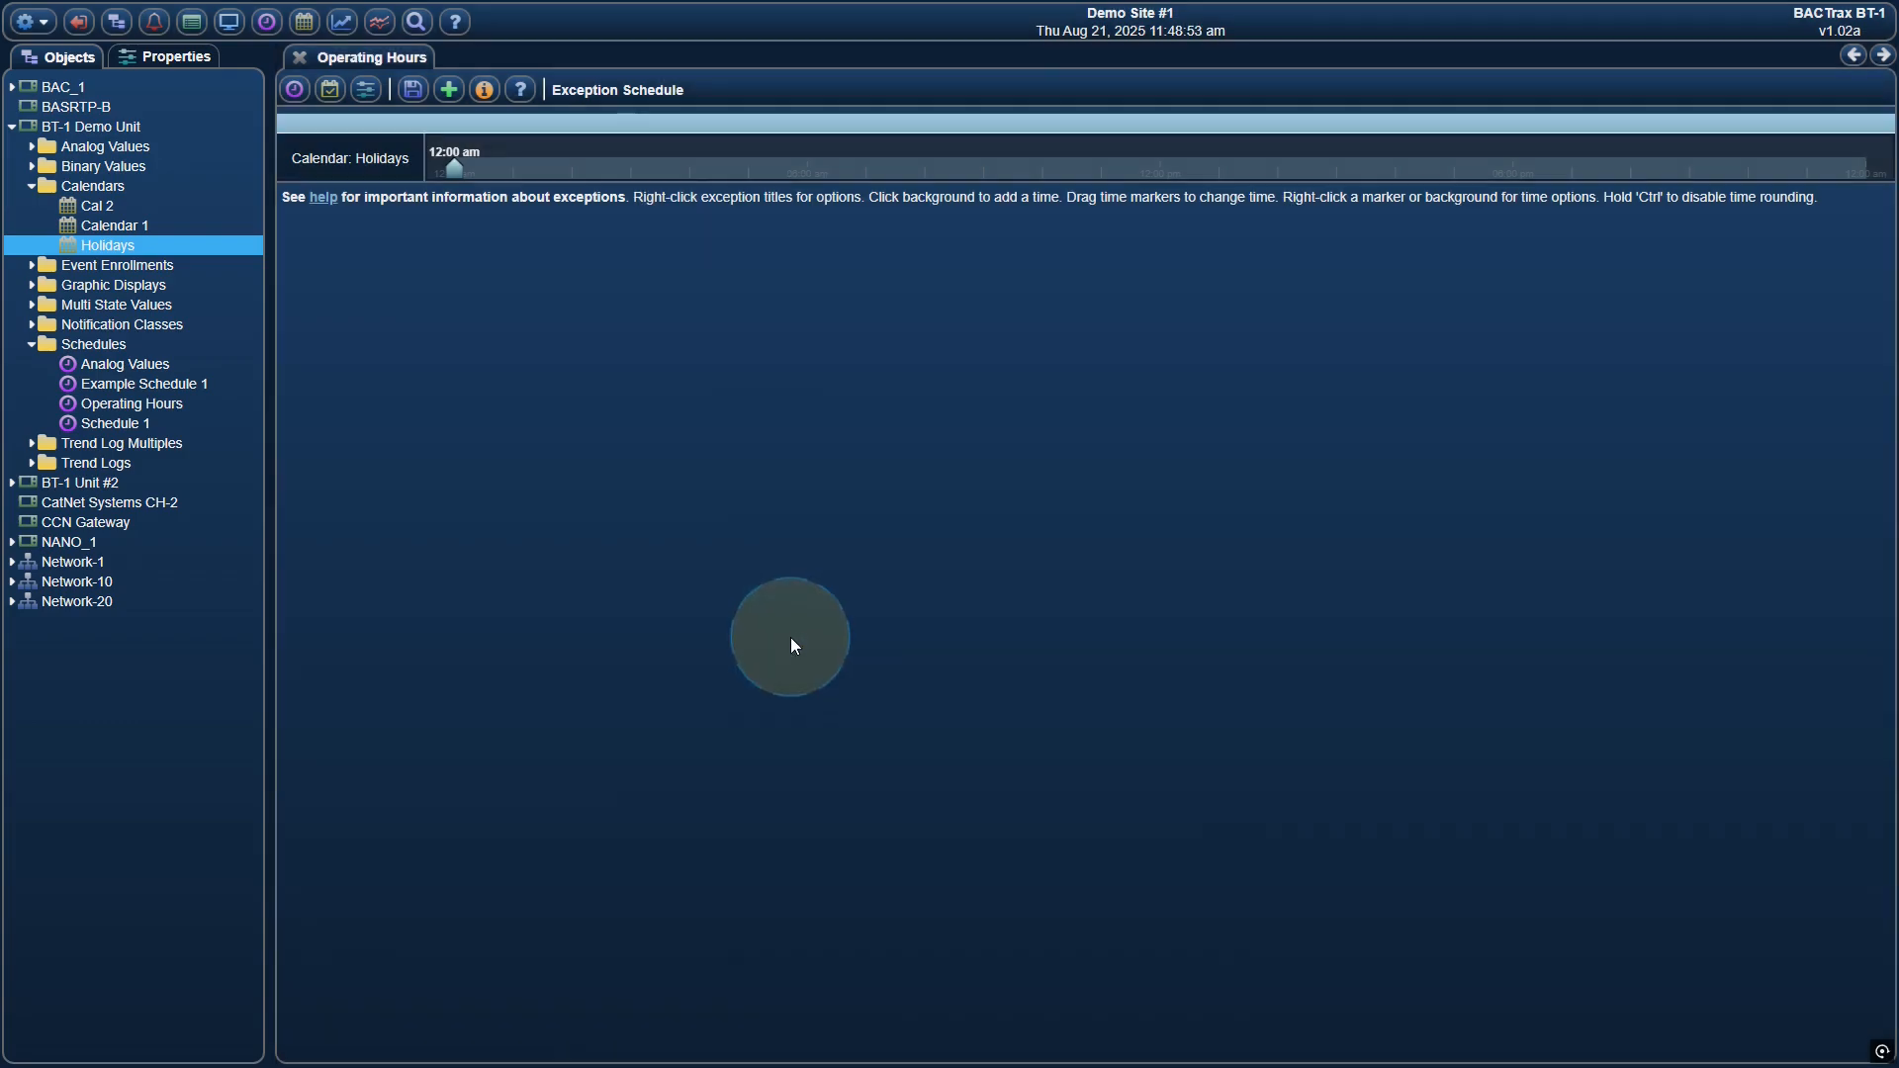
Save the Operating Hours schedule with its exception and refresh its present value in the weekly schedule view
left_click(415, 89)
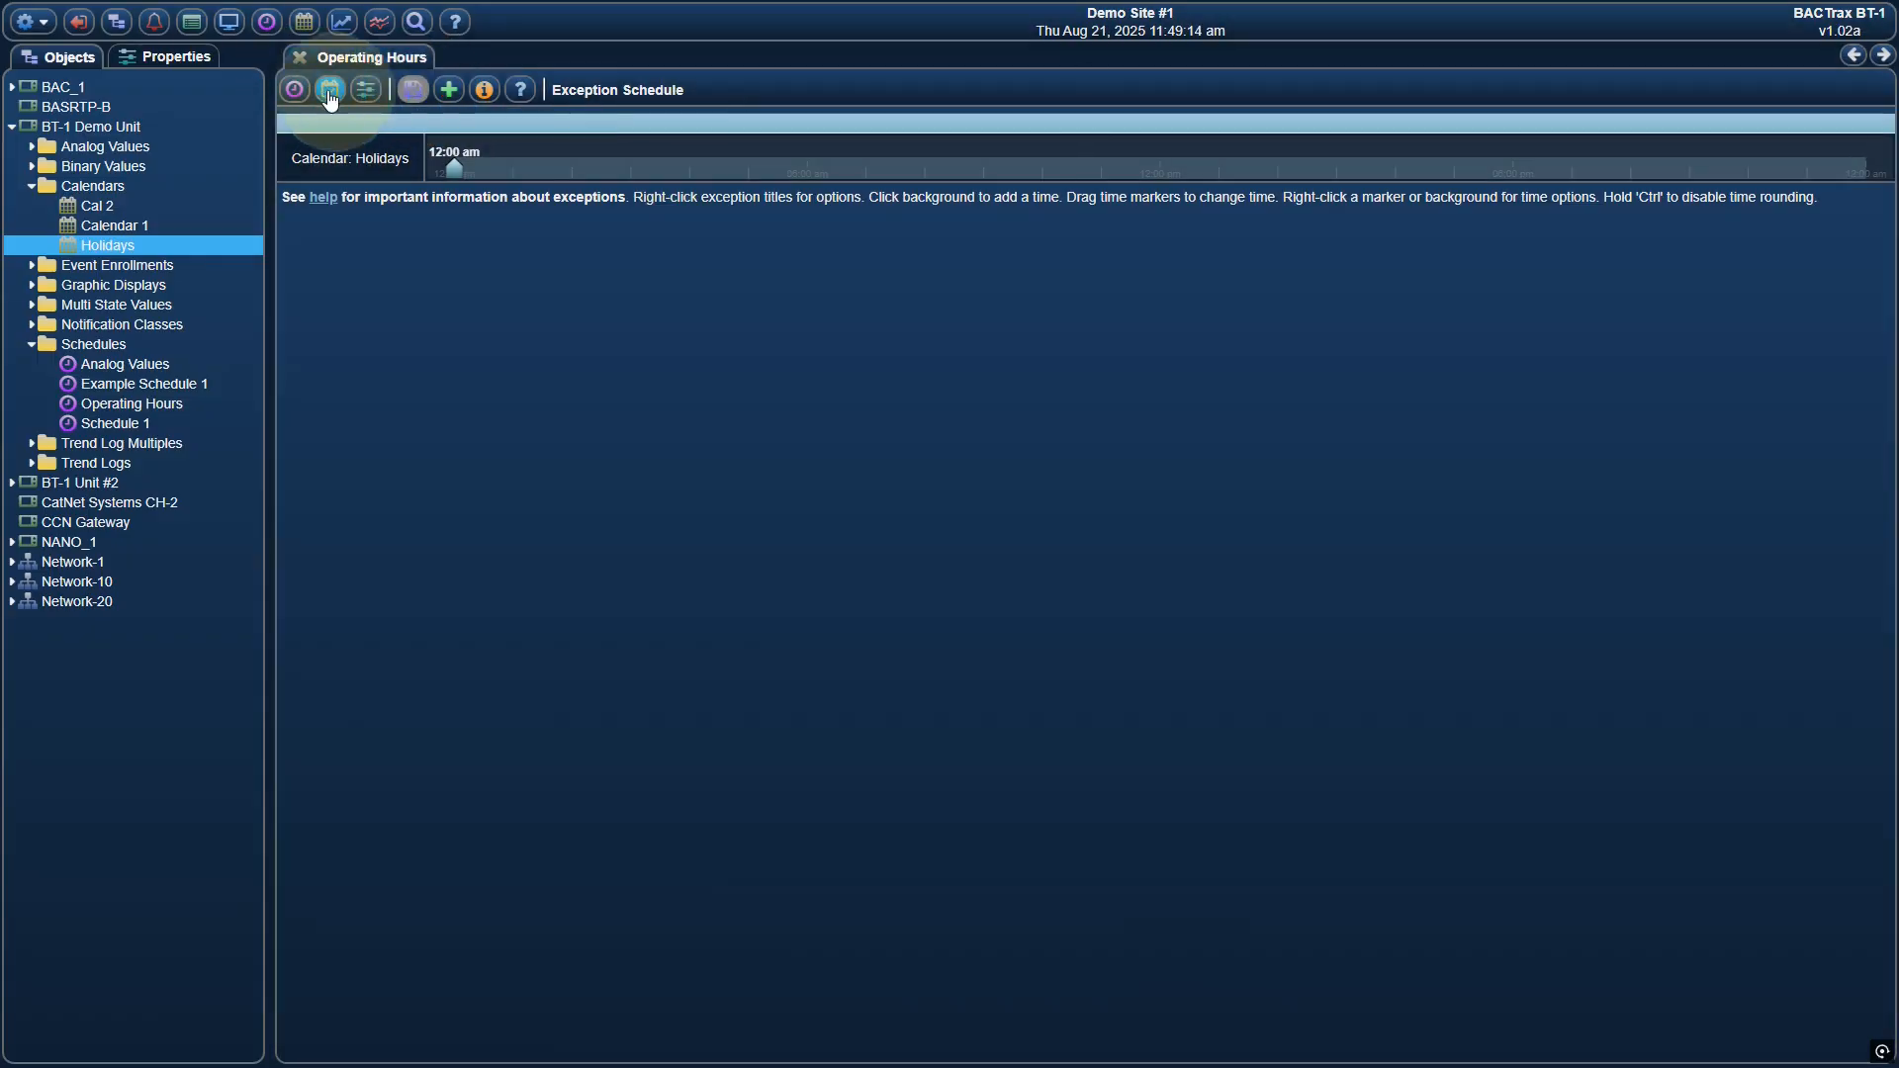
left_click(294, 89)
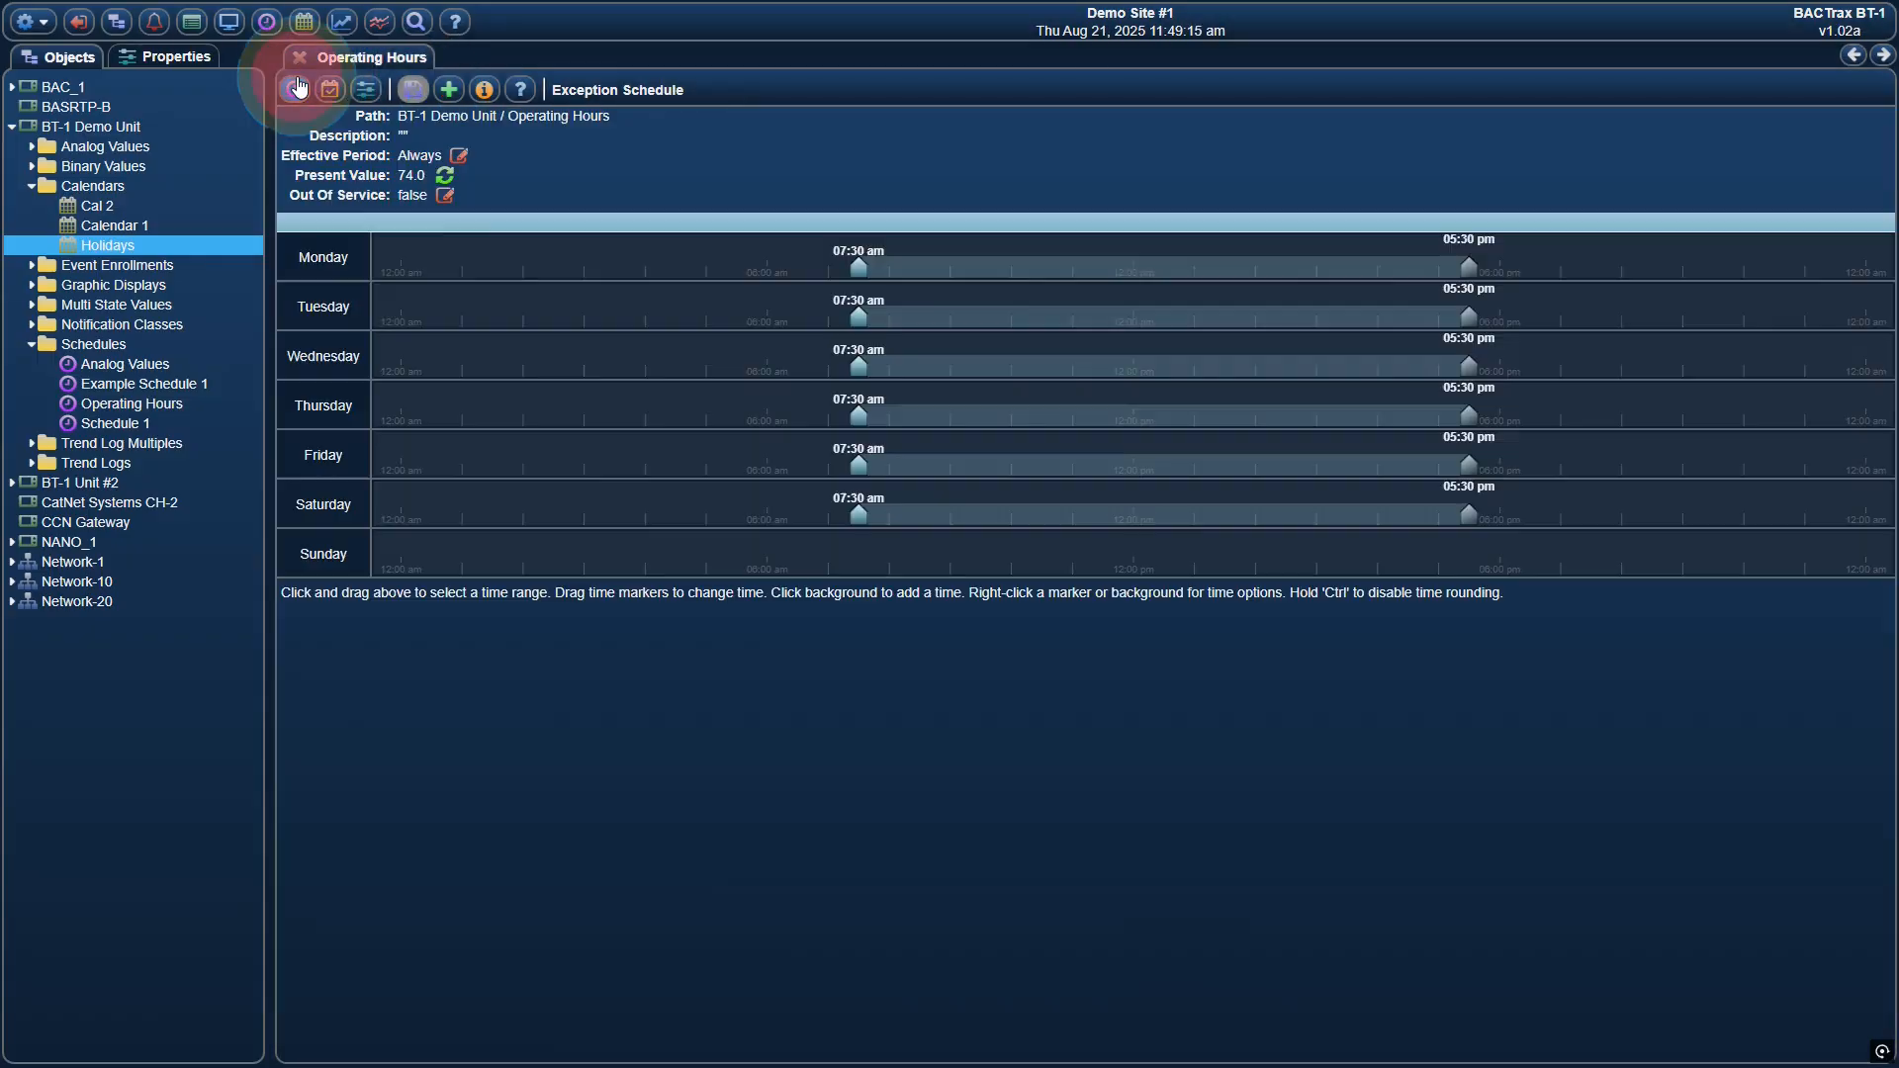
left_click(444, 176)
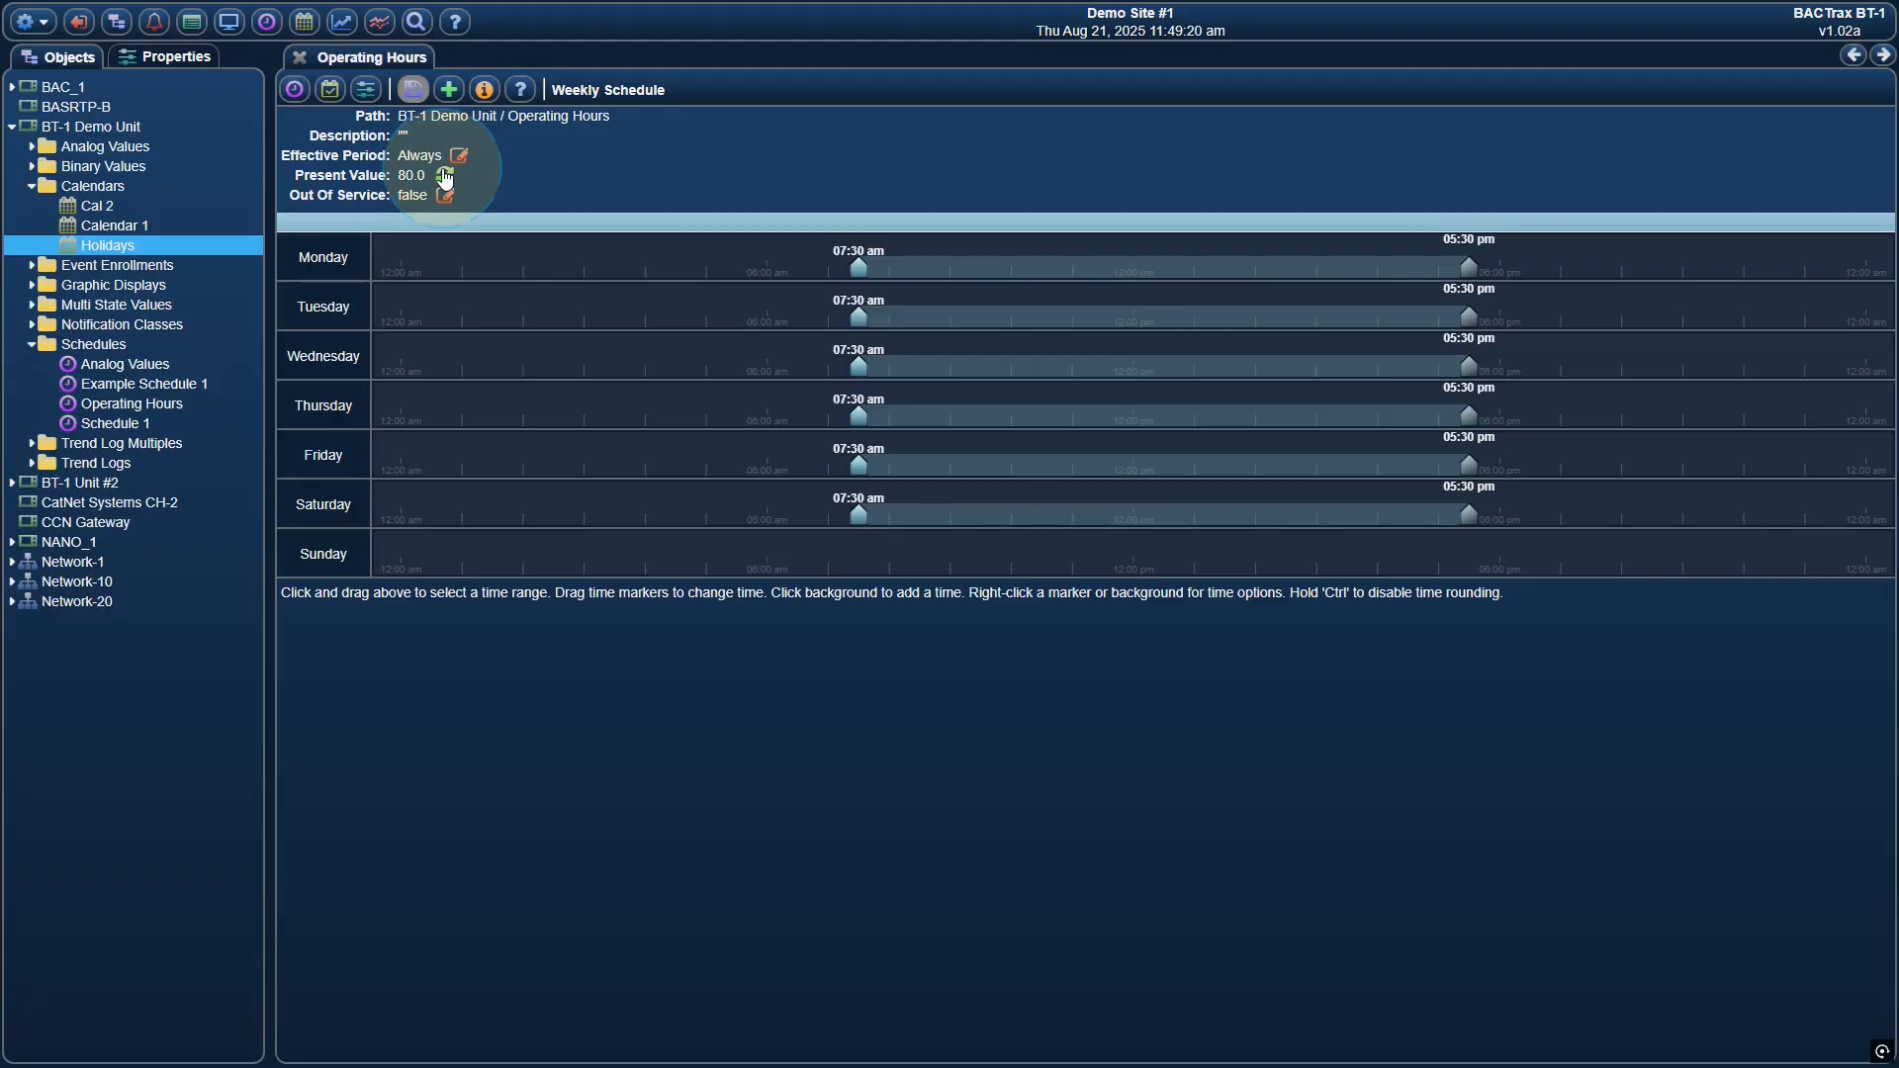
Delete the Aug 21, 2025 entry from the Holidays calendar and refresh the present value of the Operating Hours schedule
left_click(333, 92)
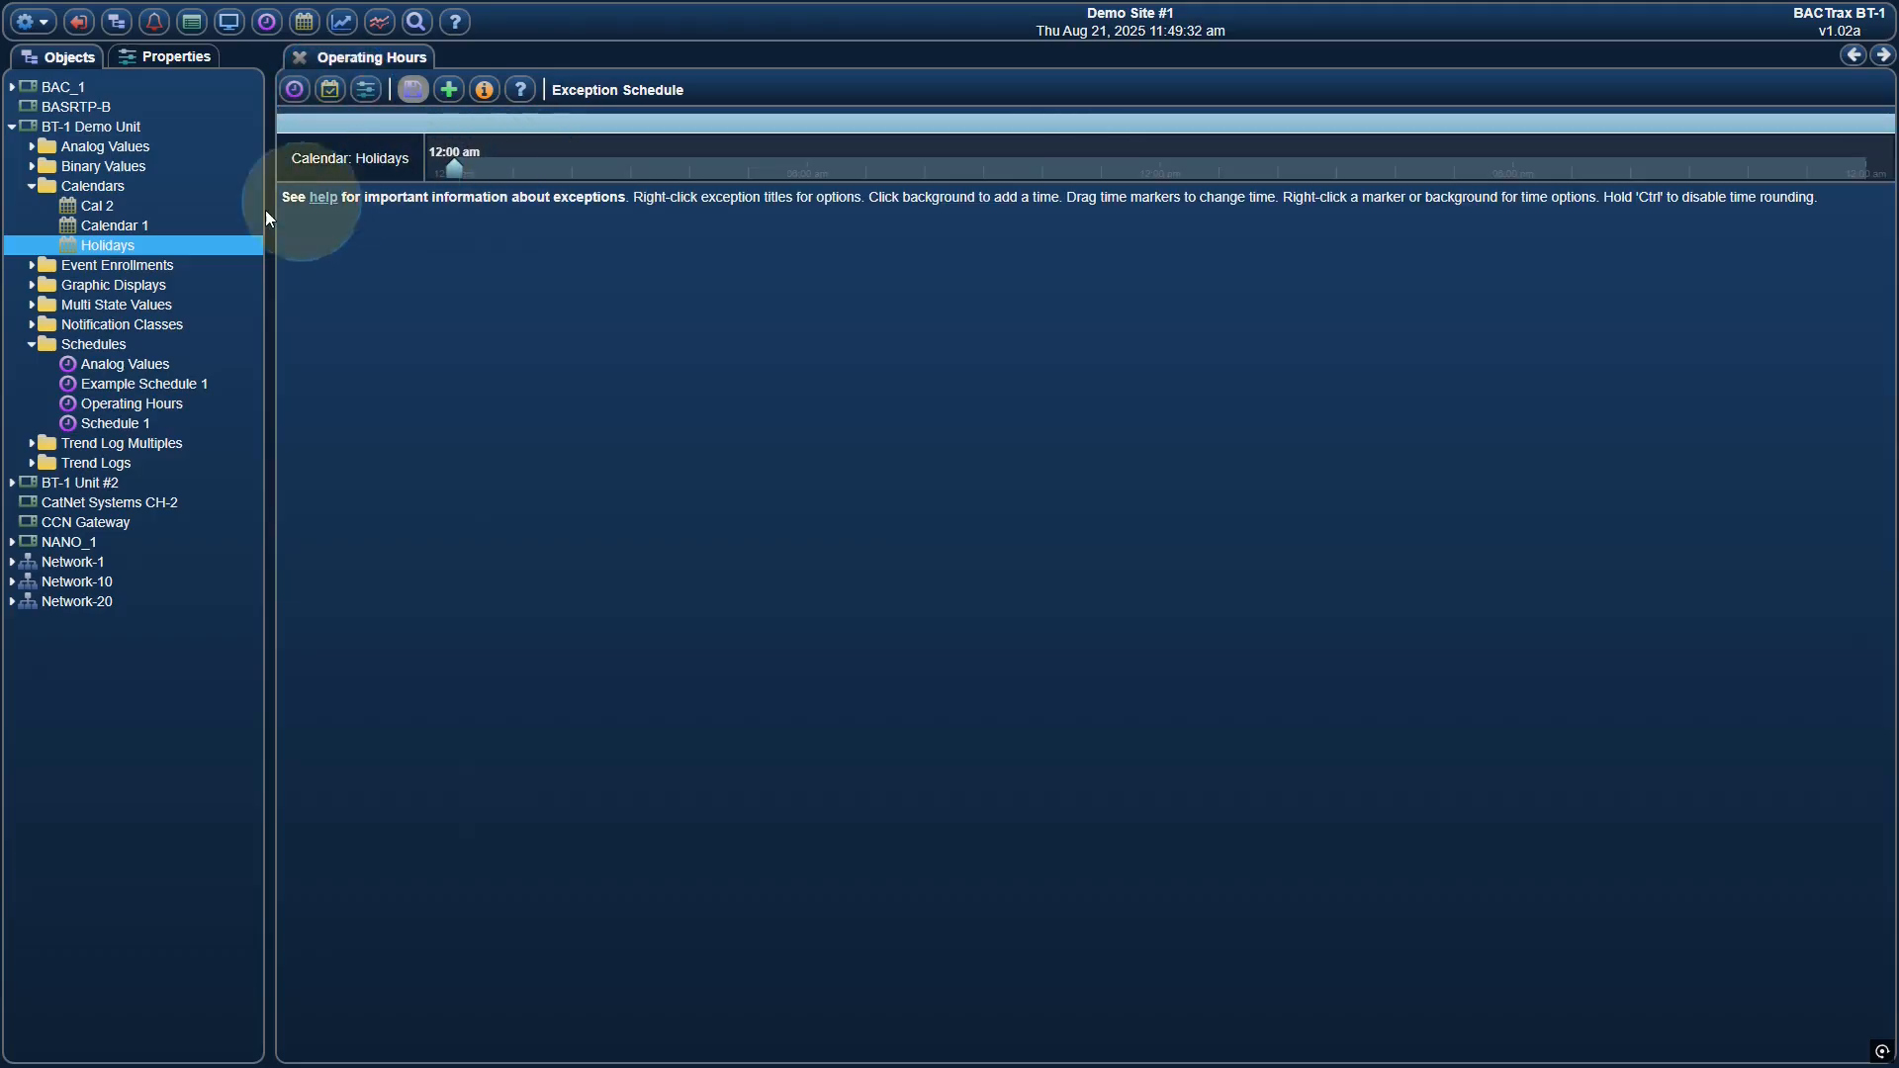
double_click(139, 246)
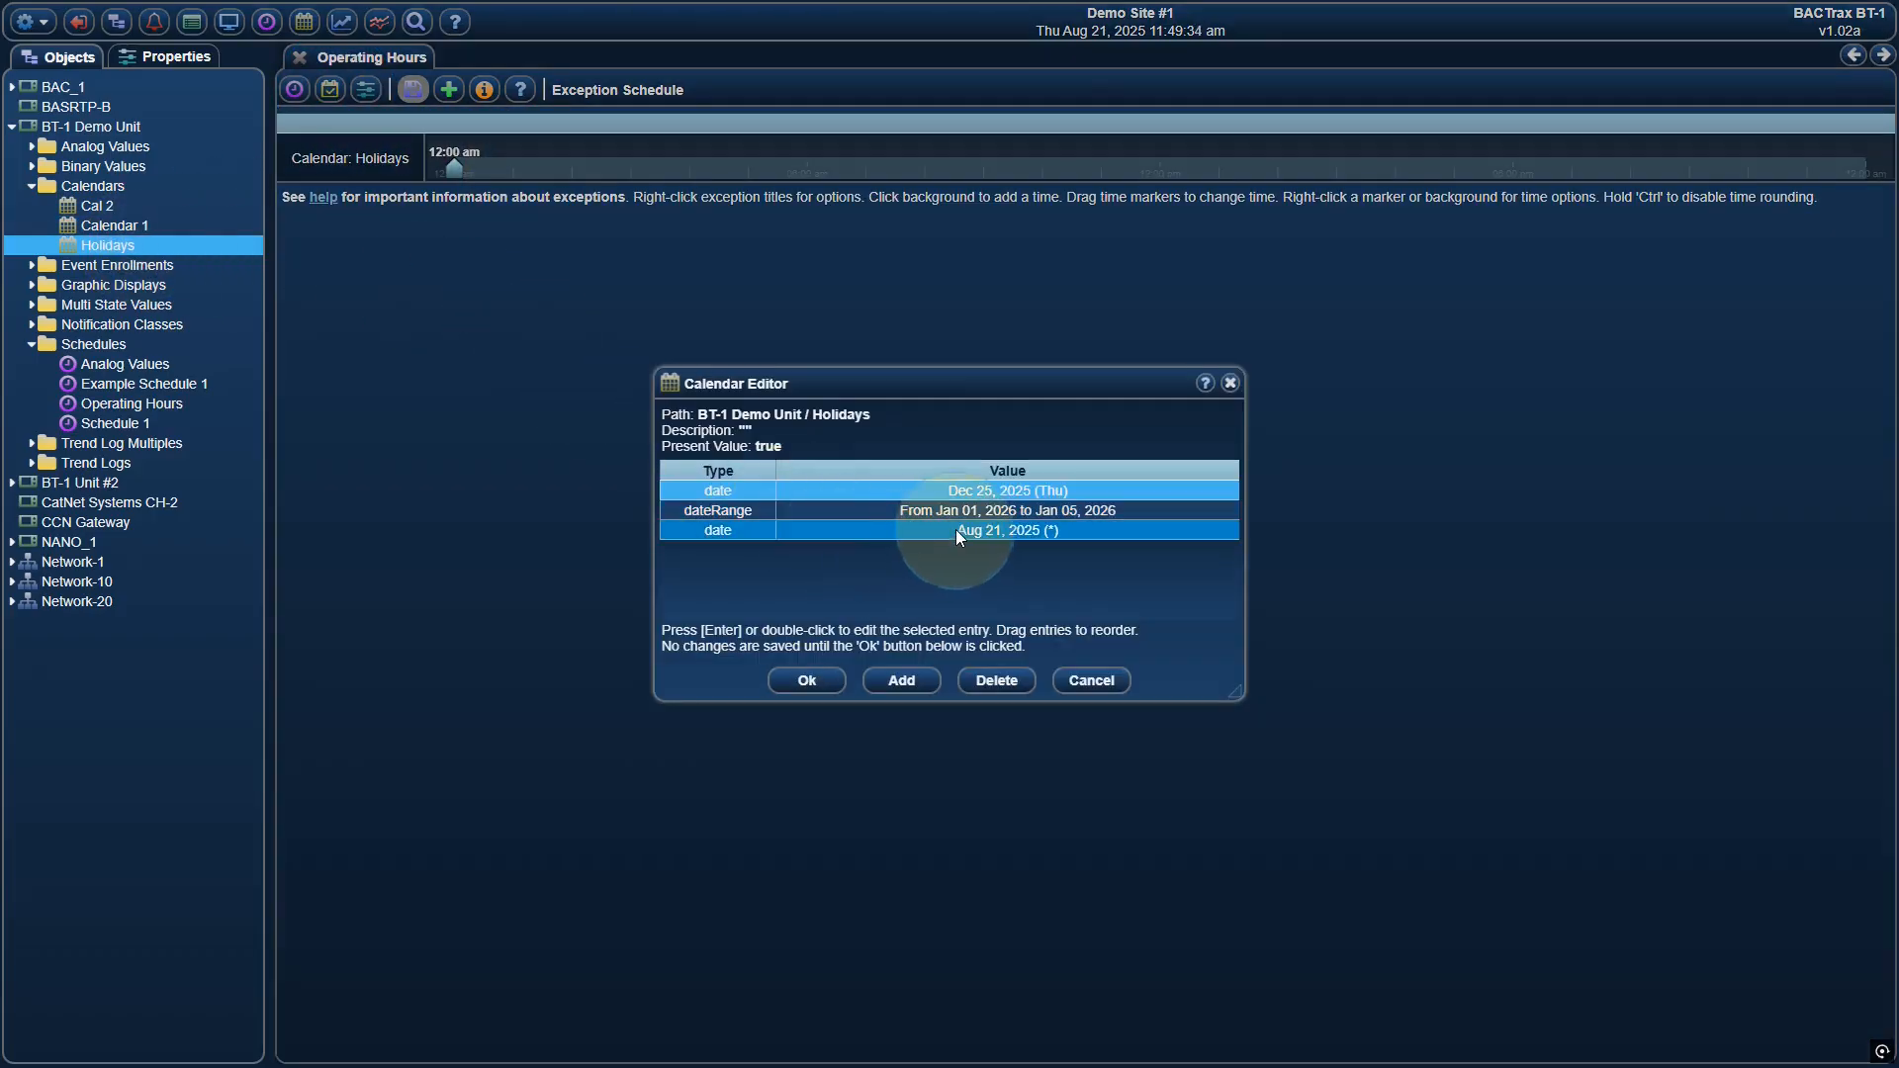
left_click(977, 680)
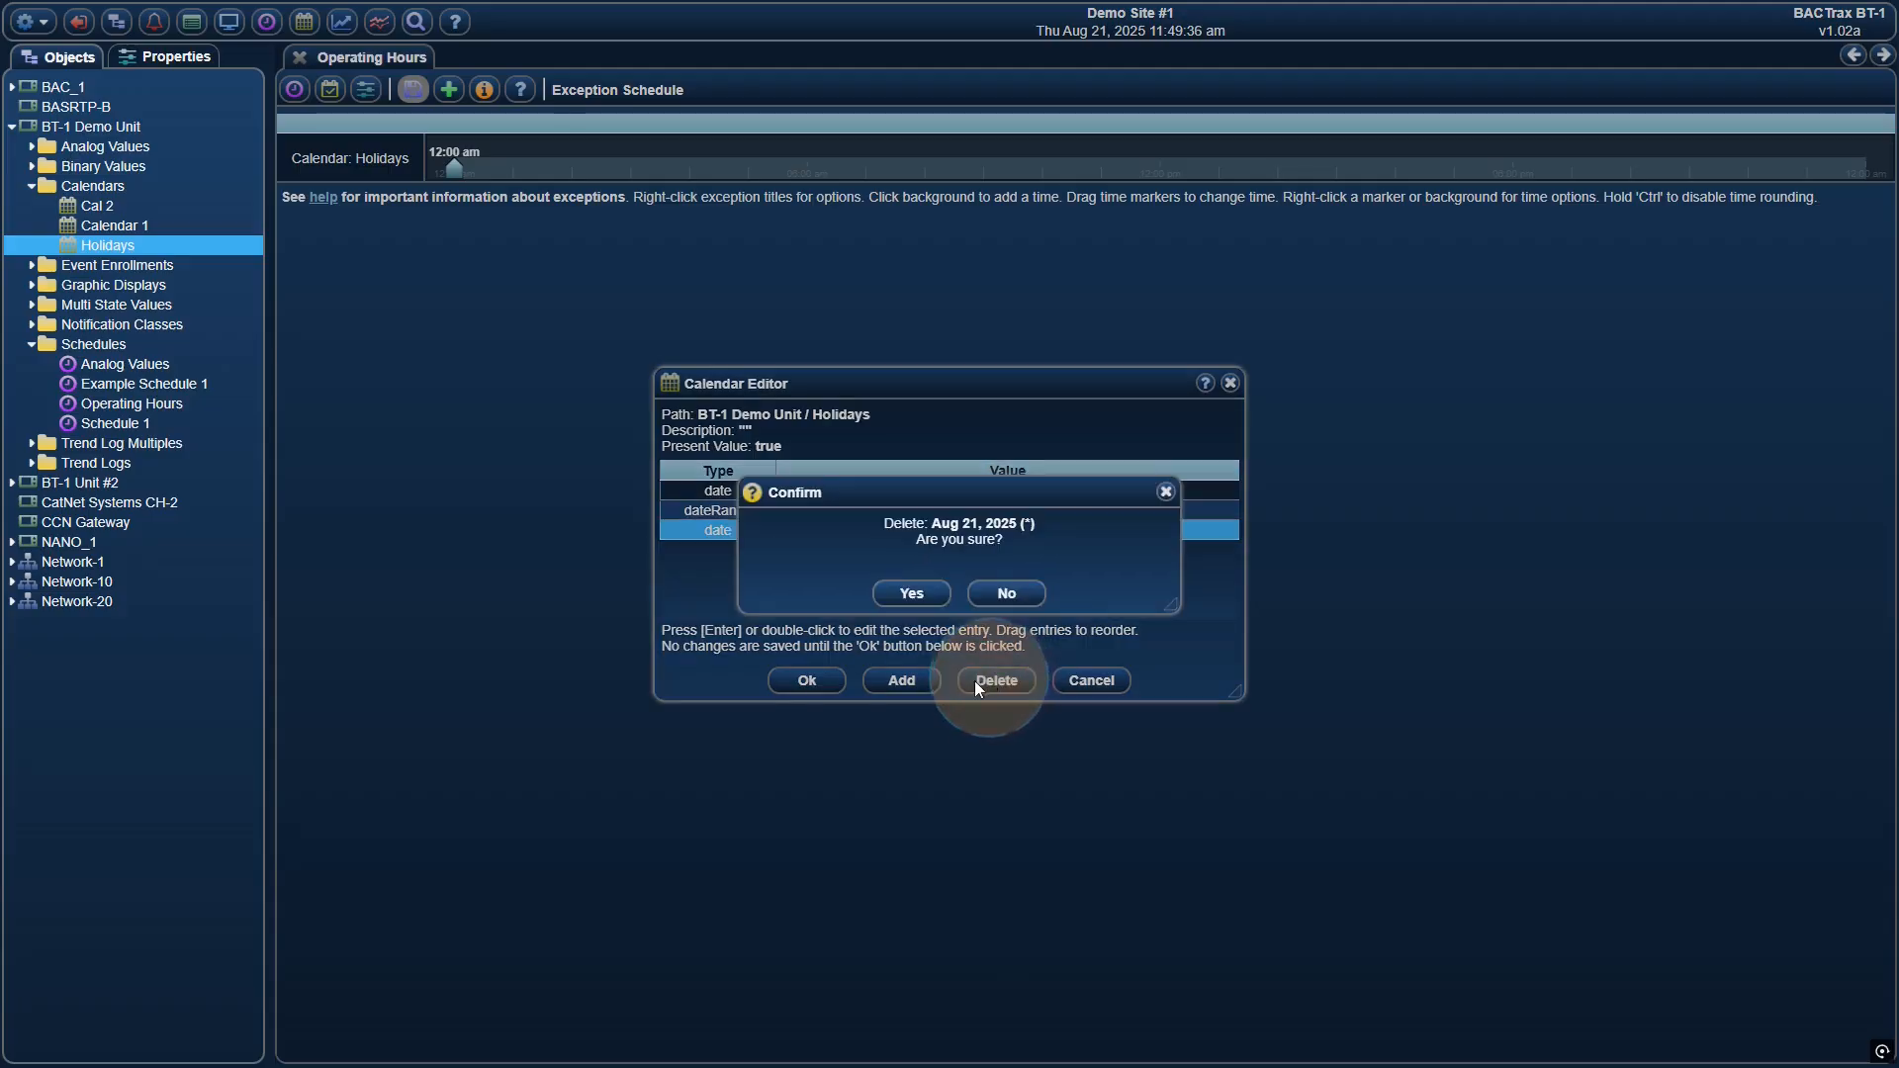
left_click(911, 591)
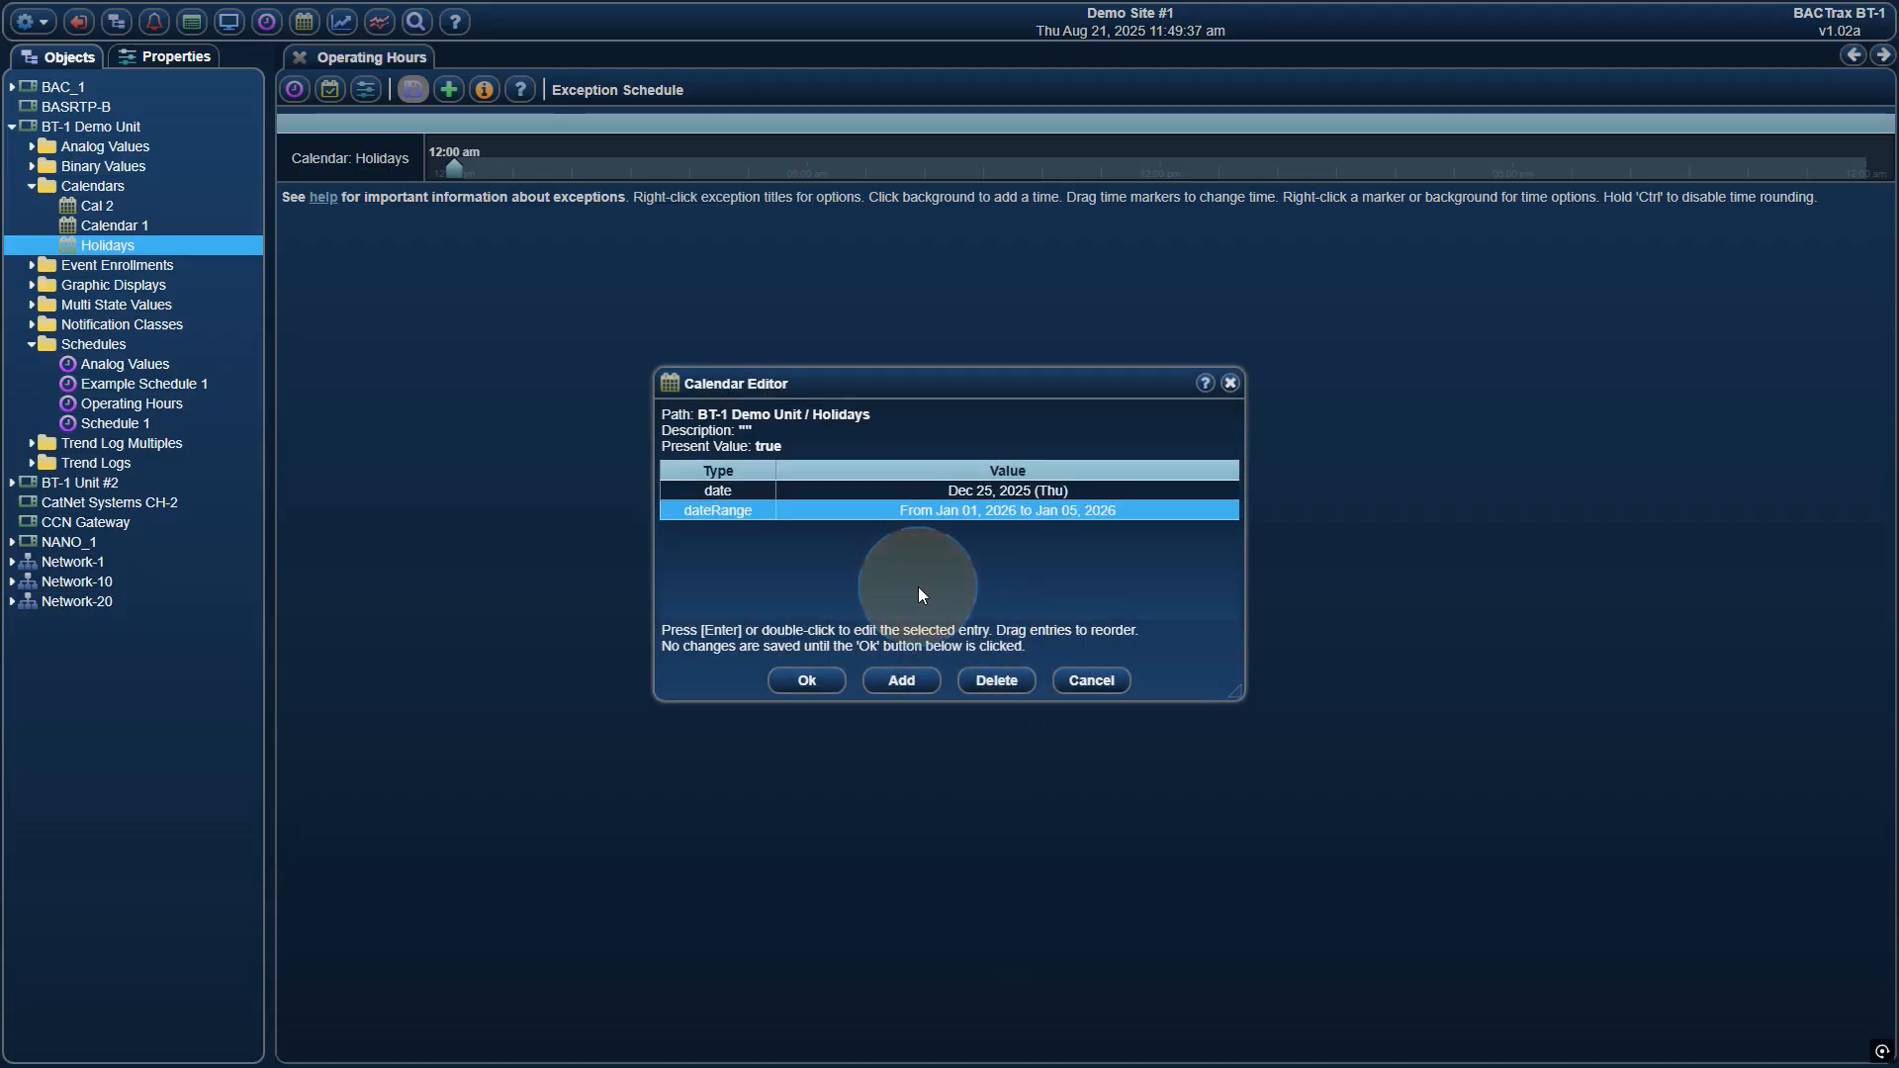
left_click(829, 683)
left_click(295, 90)
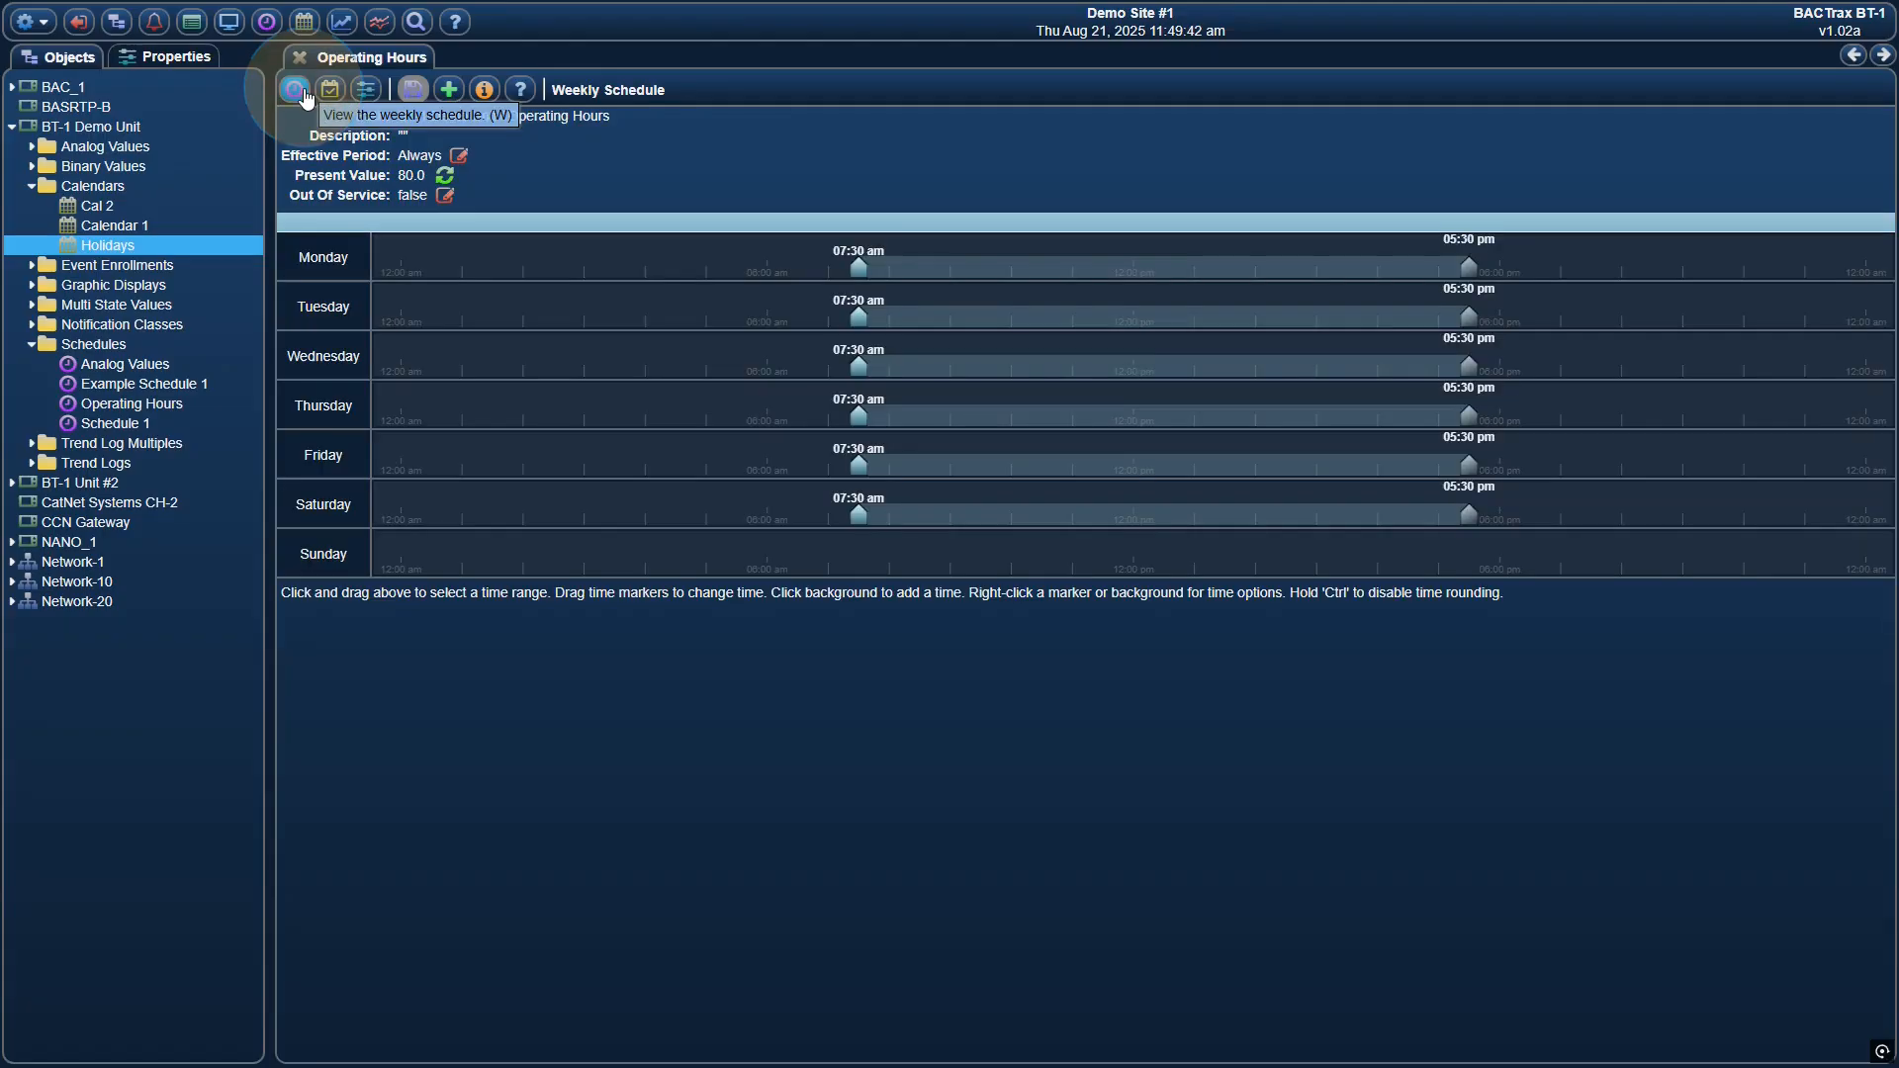
left_click(444, 175)
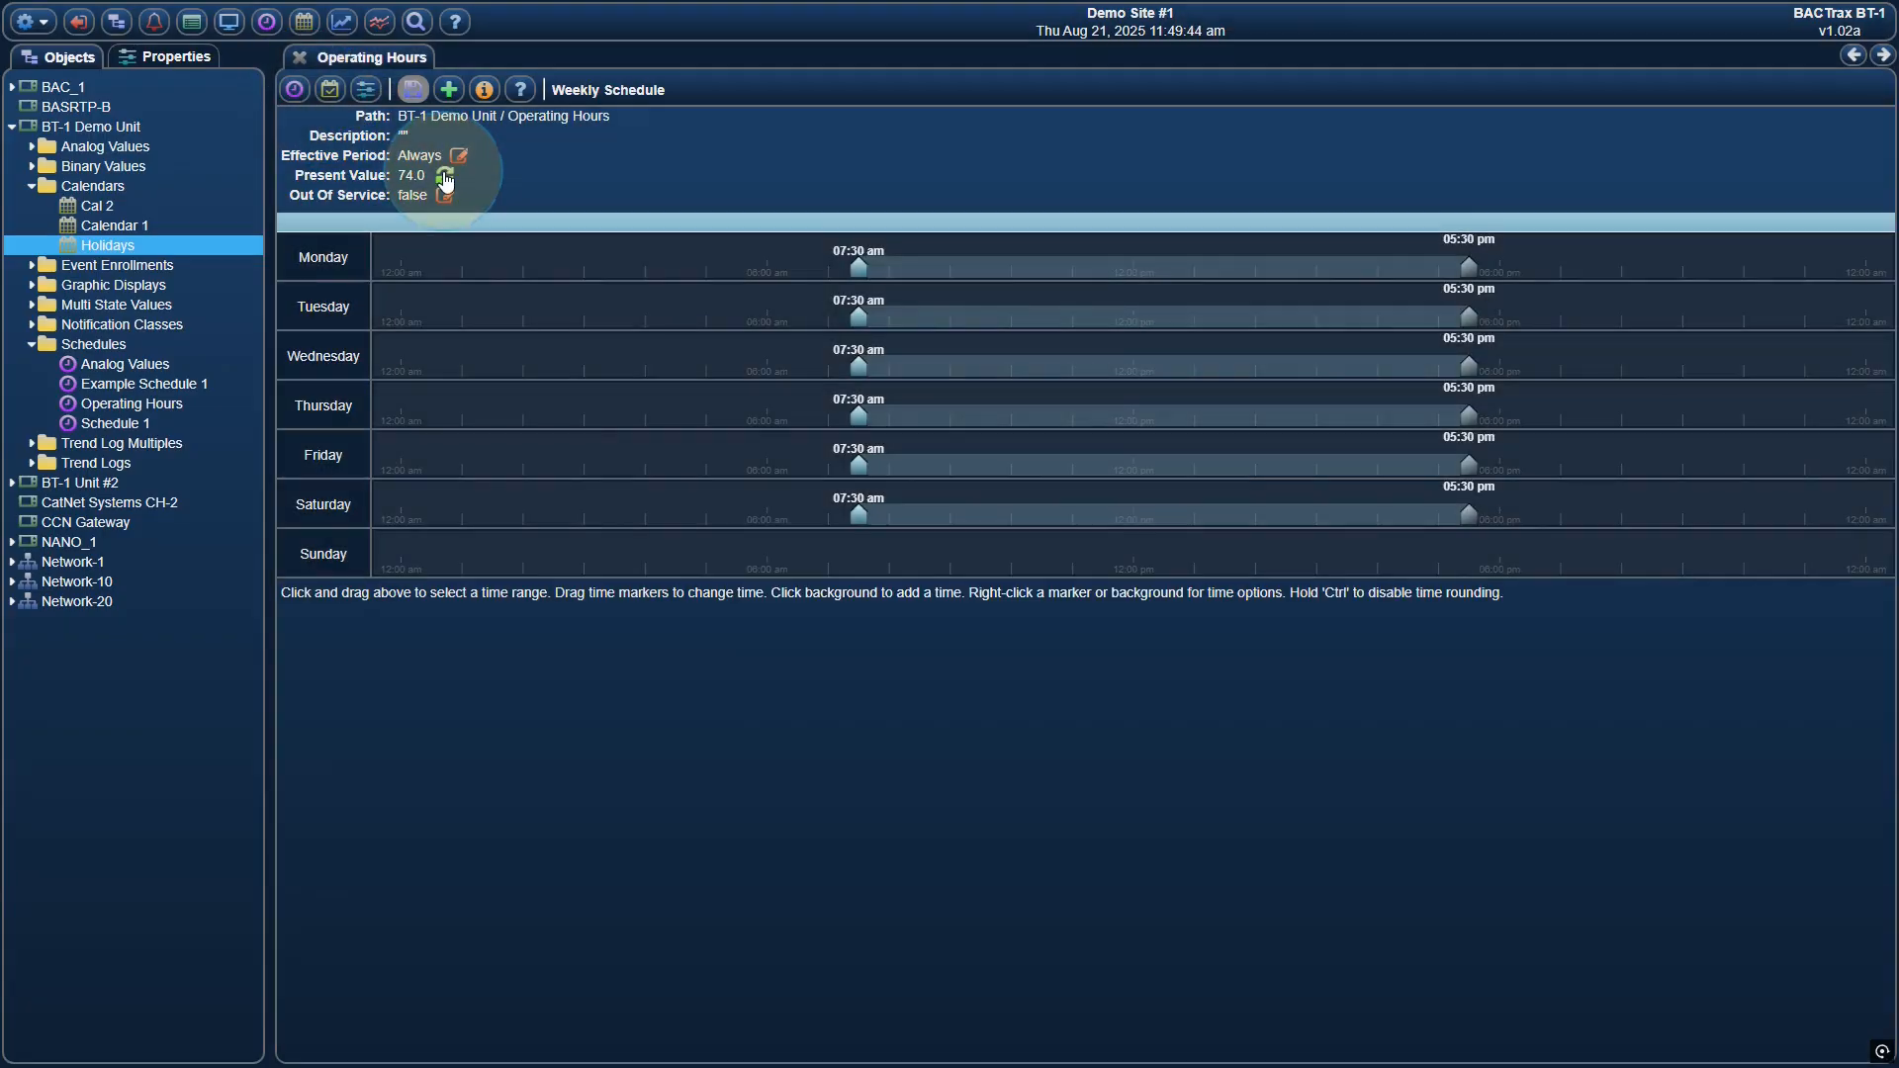